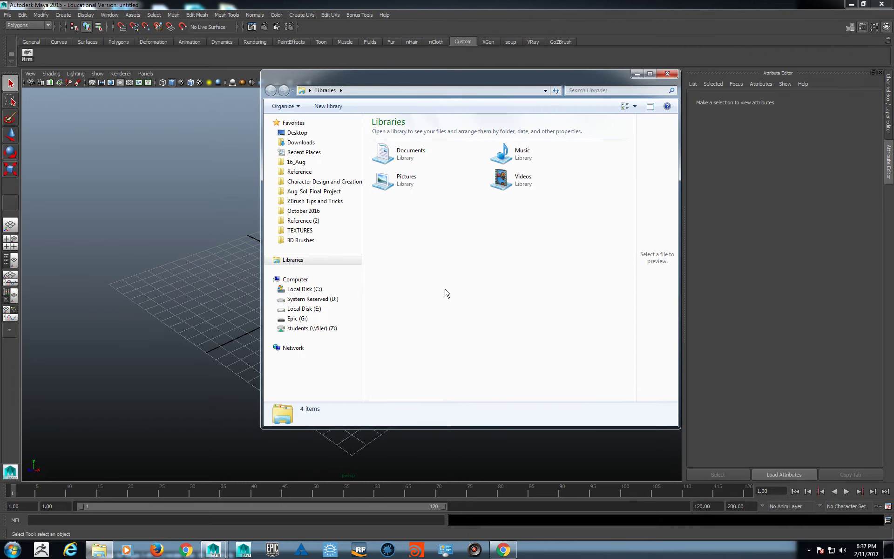
Browse to the desktop's Demo folder in the file browser and open it.
left_click(315, 281)
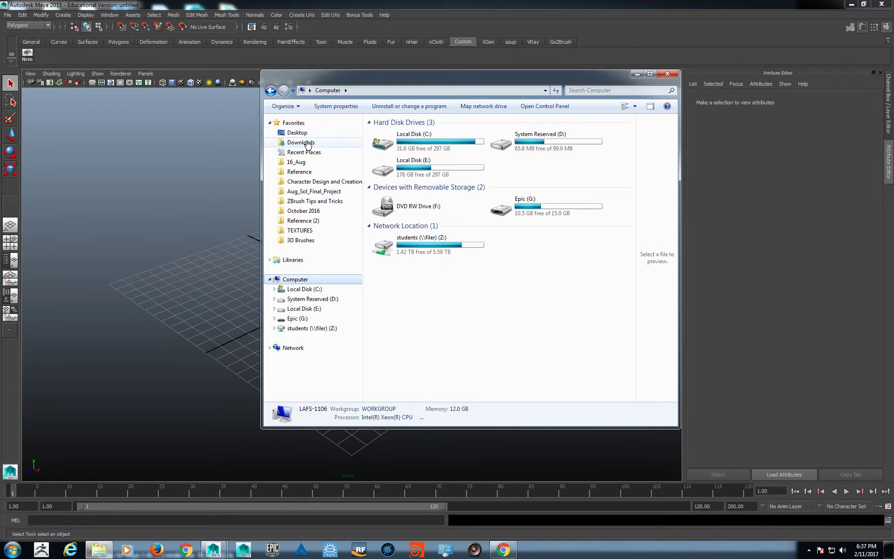
left_click(294, 133)
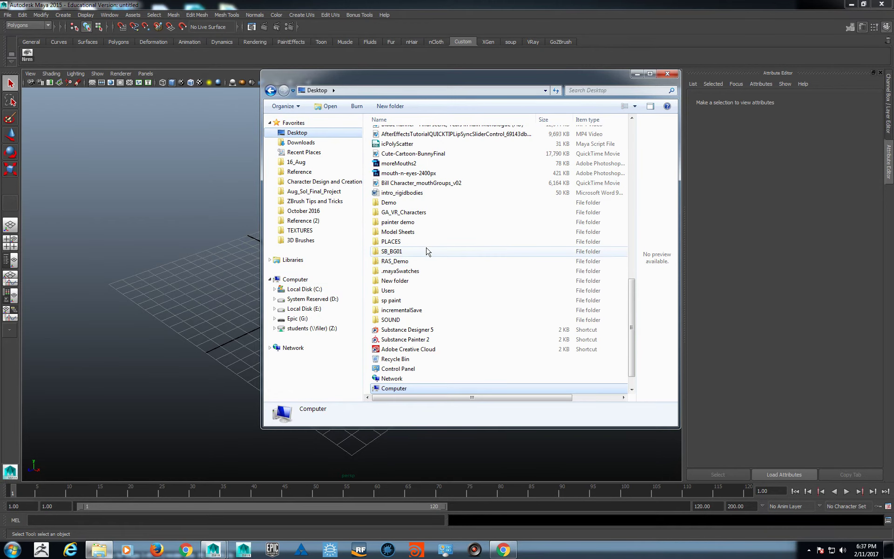
left_click(426, 203)
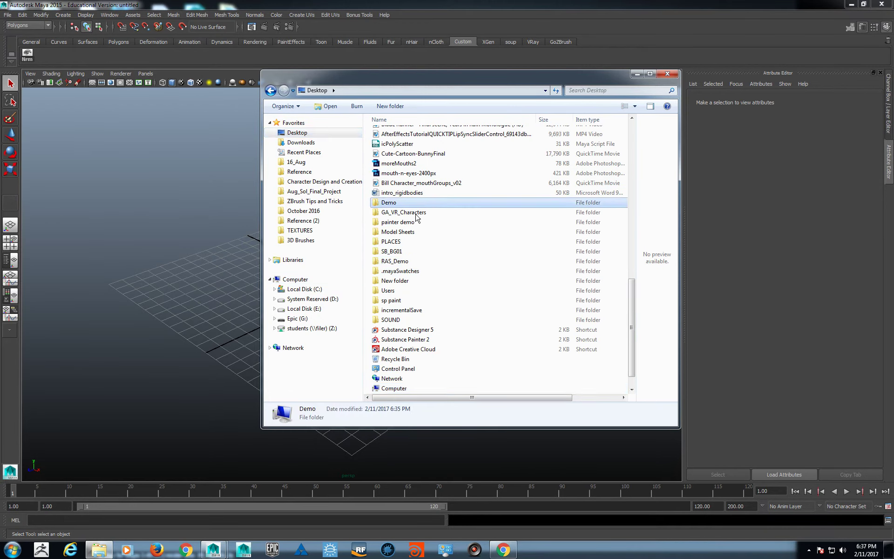
double_click(405, 204)
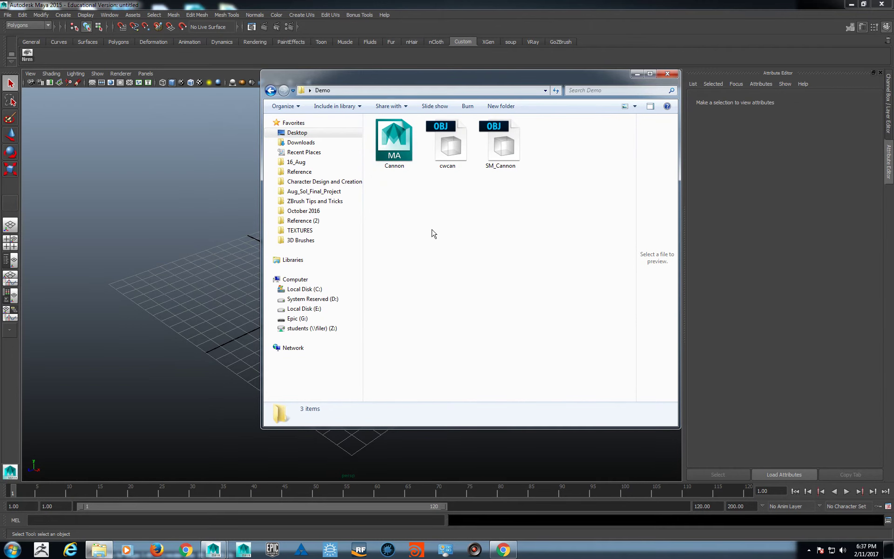
Import the SM_Cannon OBJ file from the Demo folder into the empty Maya scene and inspect the cannon.
left_click_drag(483, 84, 612, 84)
left_click(632, 154)
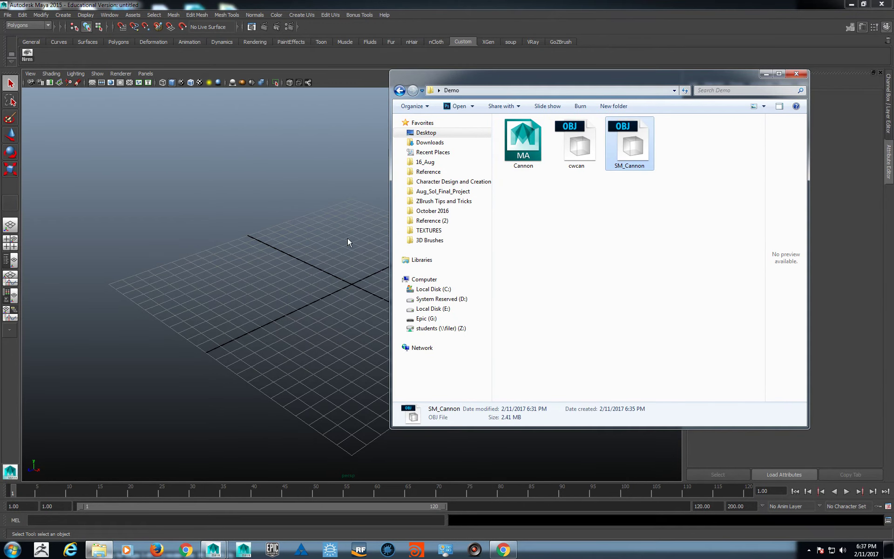
left_click_drag(346, 287, 345, 283)
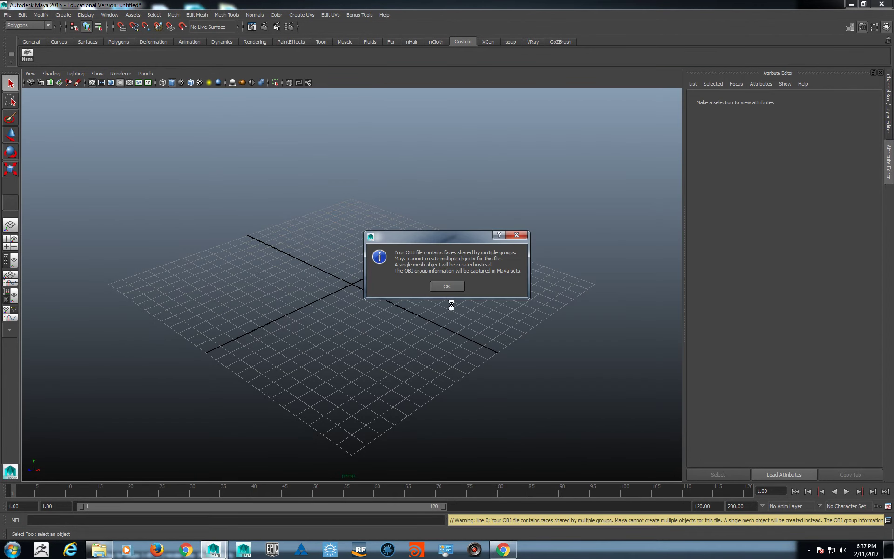
left_click(447, 286)
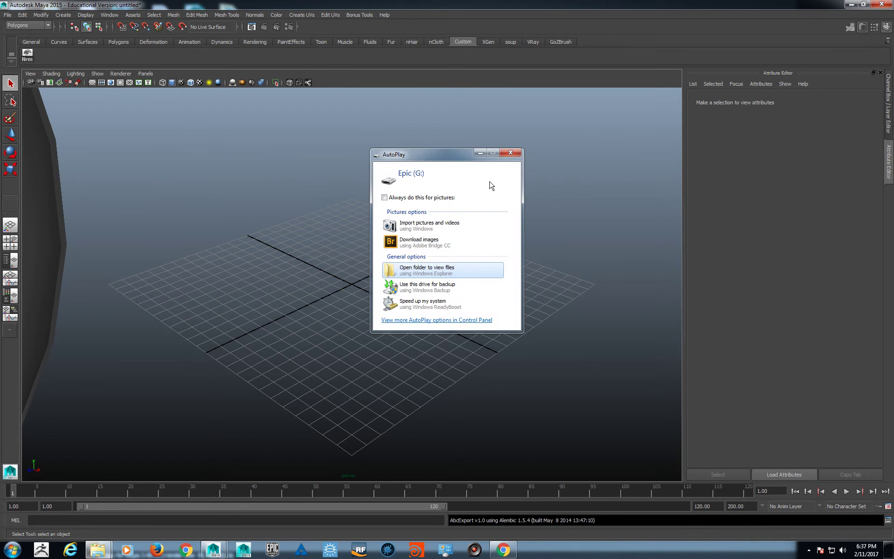
left_click(510, 153)
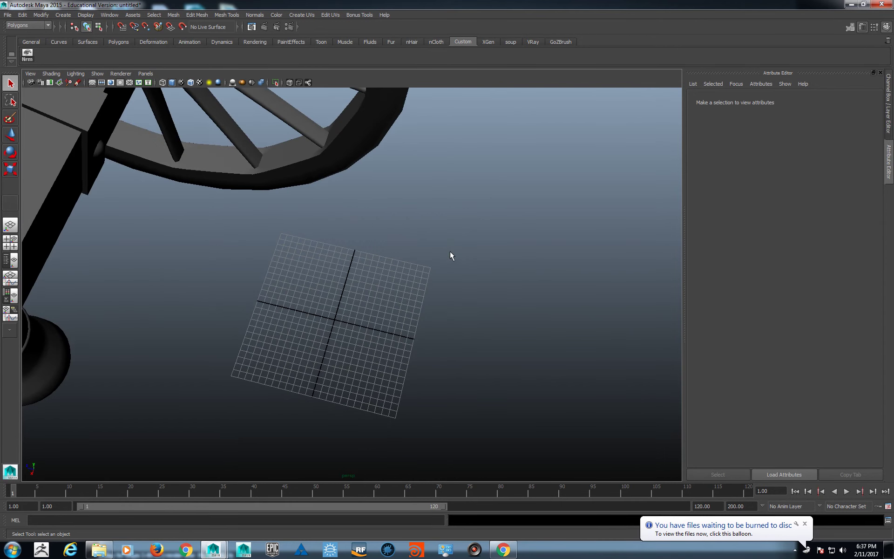
left_click_drag(378, 275, 241, 268, "alt")
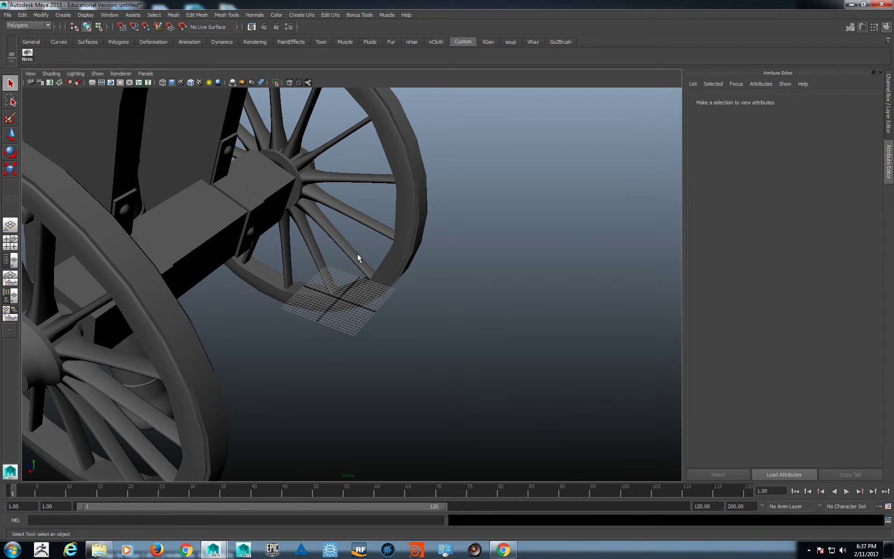
scroll(356, 253, "up", 5)
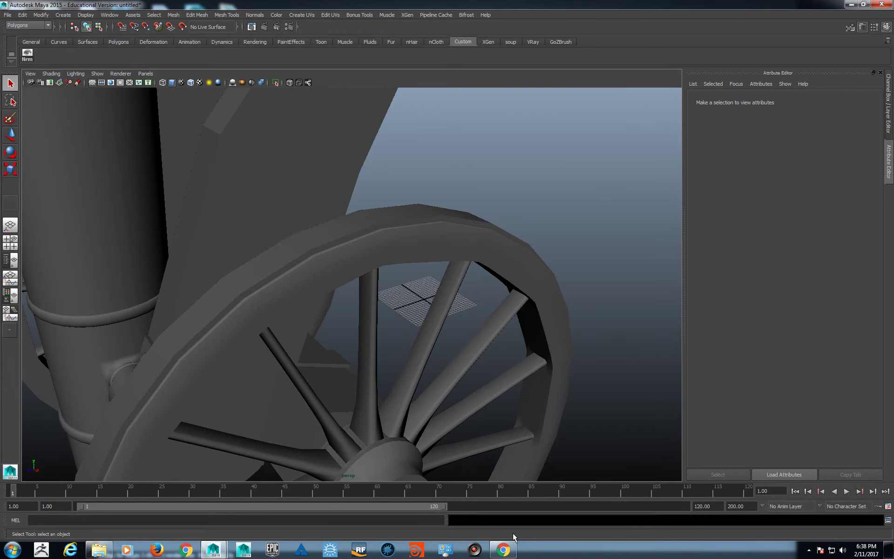
Switch from Maya to Substance Painter 2, continuing past the GPU driver warning and dismissing the welcome dialog.
left_click(851, 4)
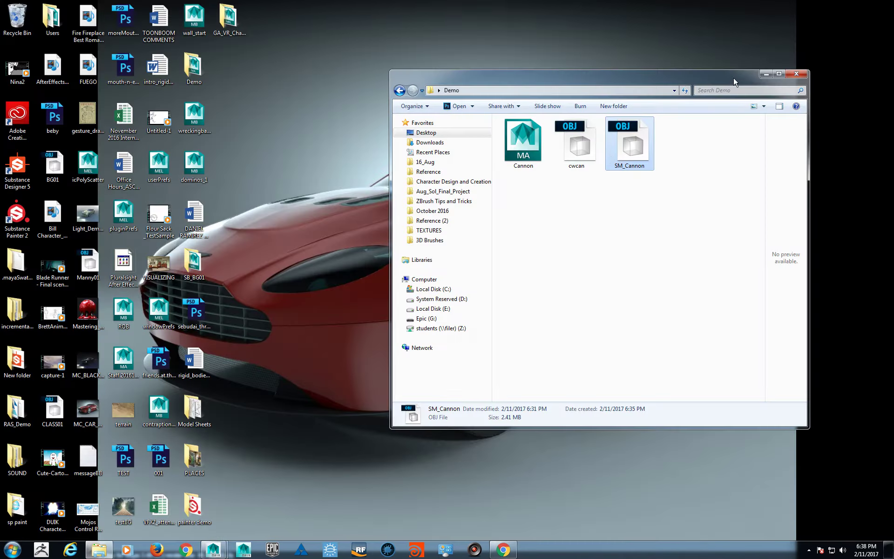
left_click(774, 82)
double_click(28, 218)
left_click(392, 199)
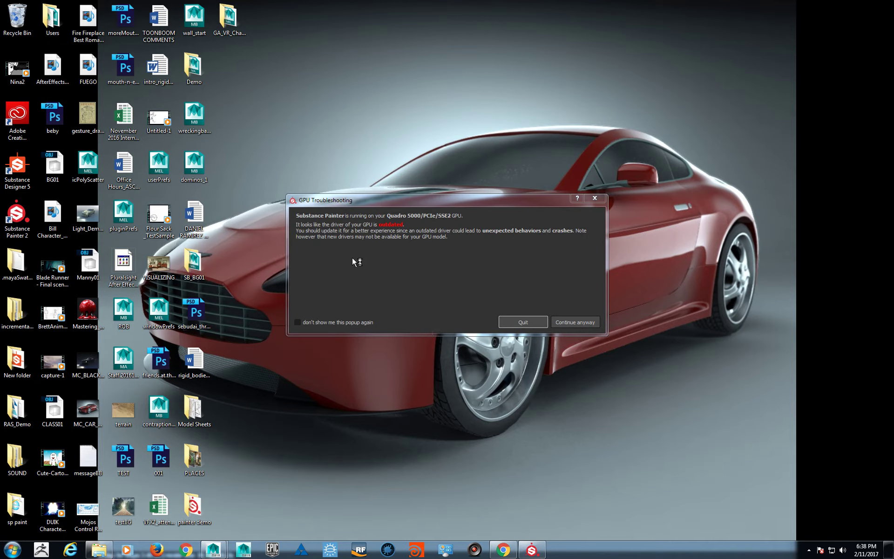
left_click(572, 321)
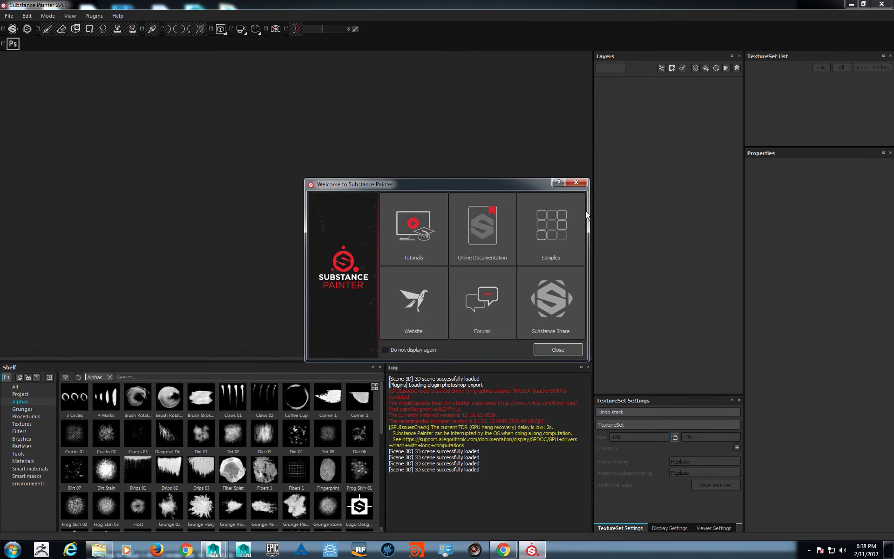
left_click(577, 183)
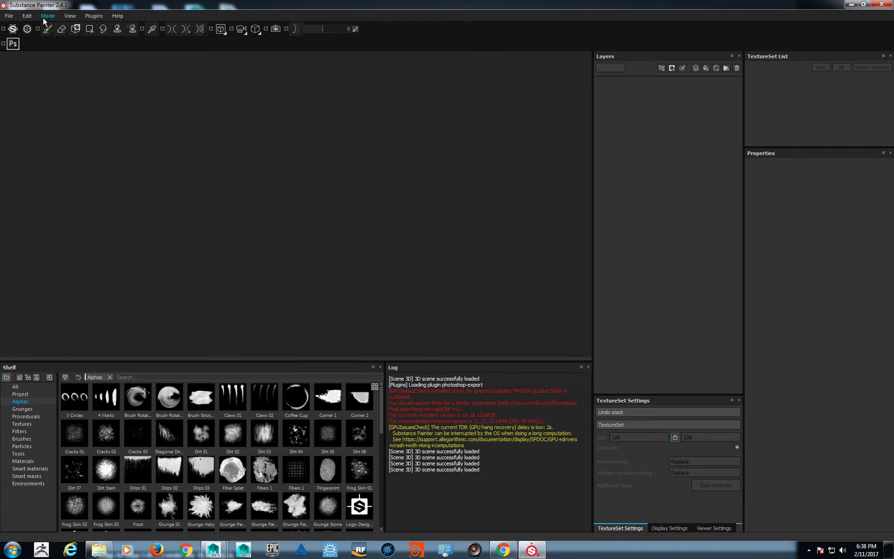
left_click(9, 16)
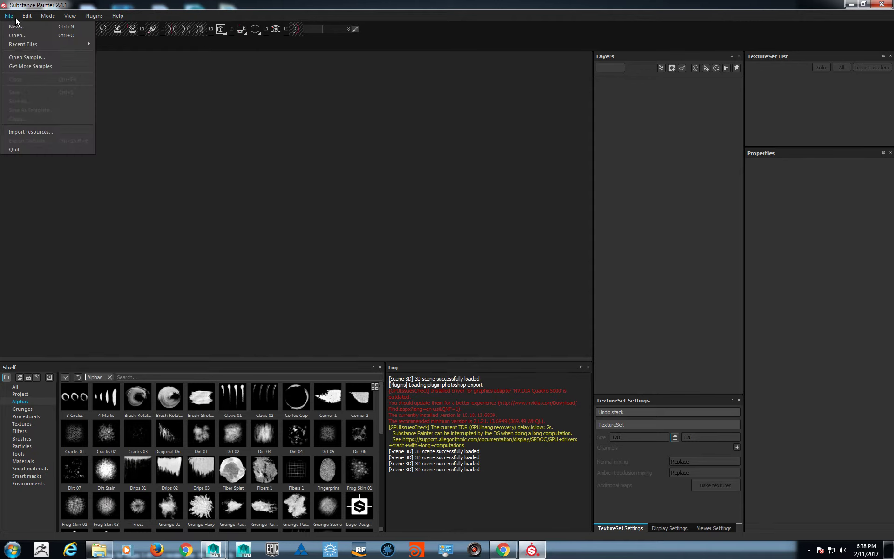
left_click(10, 17)
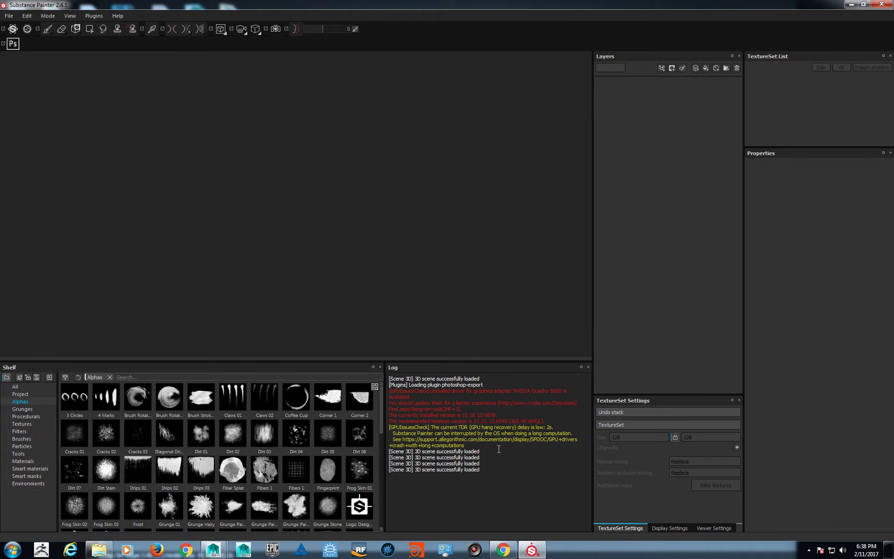
Close the Log panel beside the Shelf.
left_click_drag(485, 477, 407, 403)
left_click(557, 392)
left_click(589, 367)
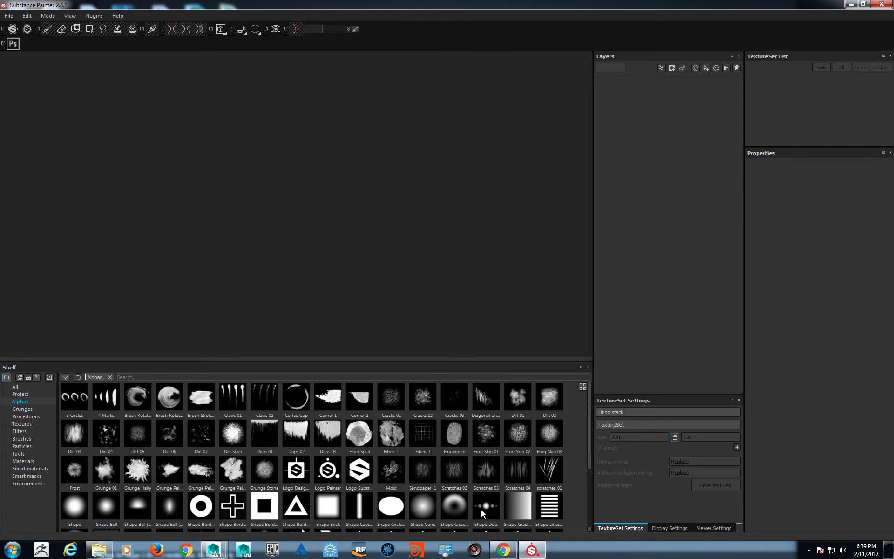
Start setting up a new project, keeping the pbr-metal-rough (allegorithmic) template.
left_click(9, 18)
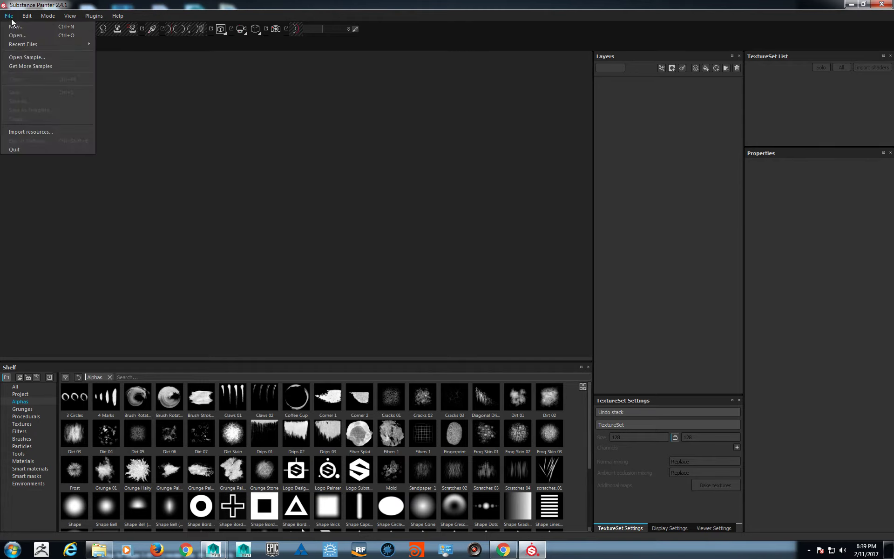
left_click(10, 17)
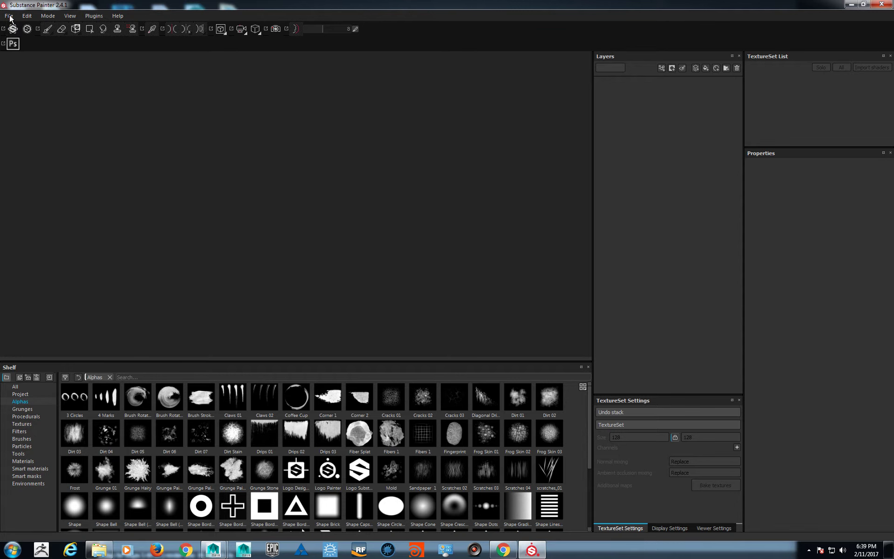
left_click(10, 17)
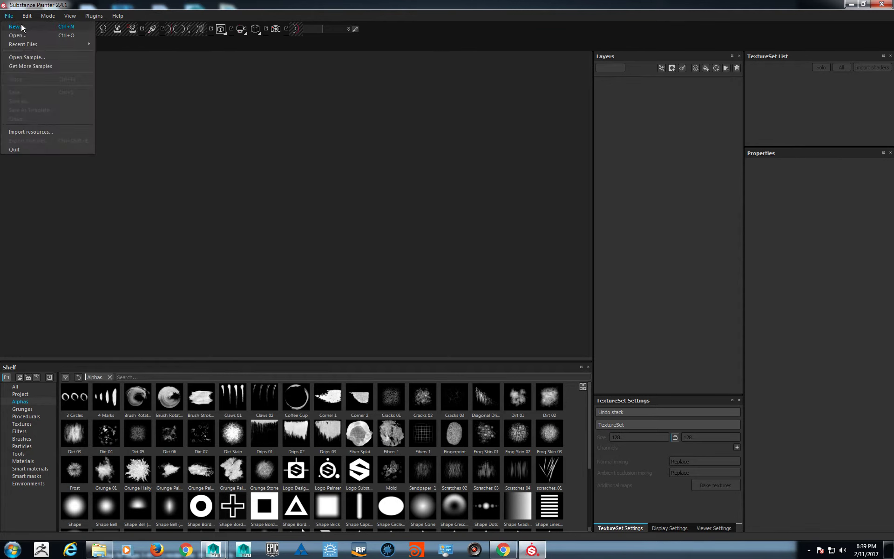
left_click(21, 26)
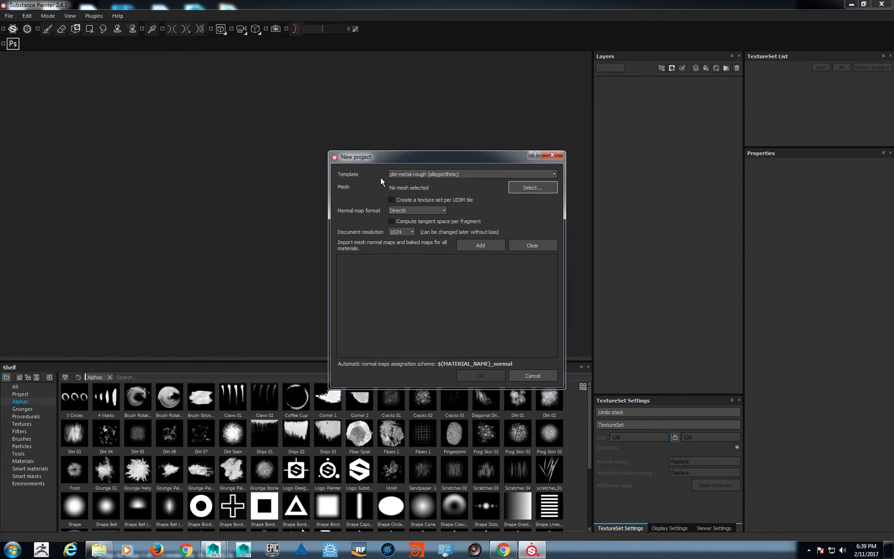
left_click_drag(368, 159, 366, 133)
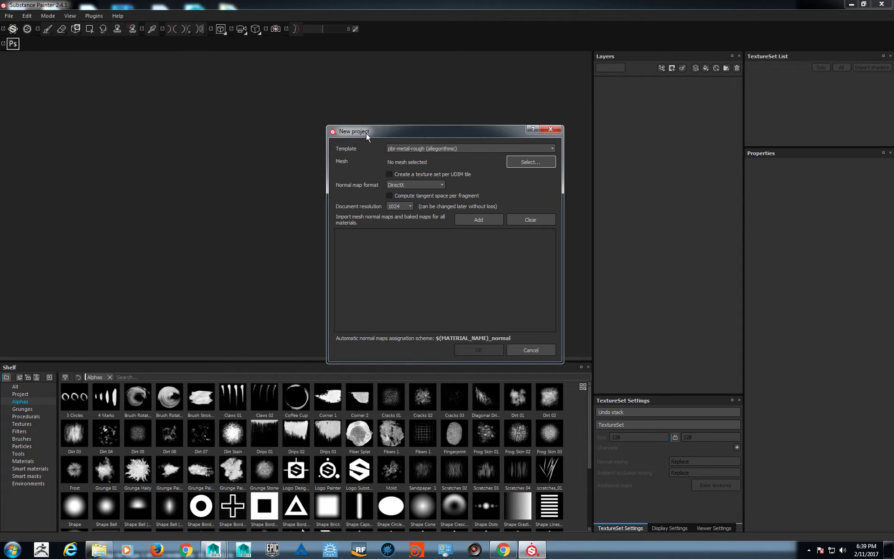
left_click_drag(367, 133, 376, 116)
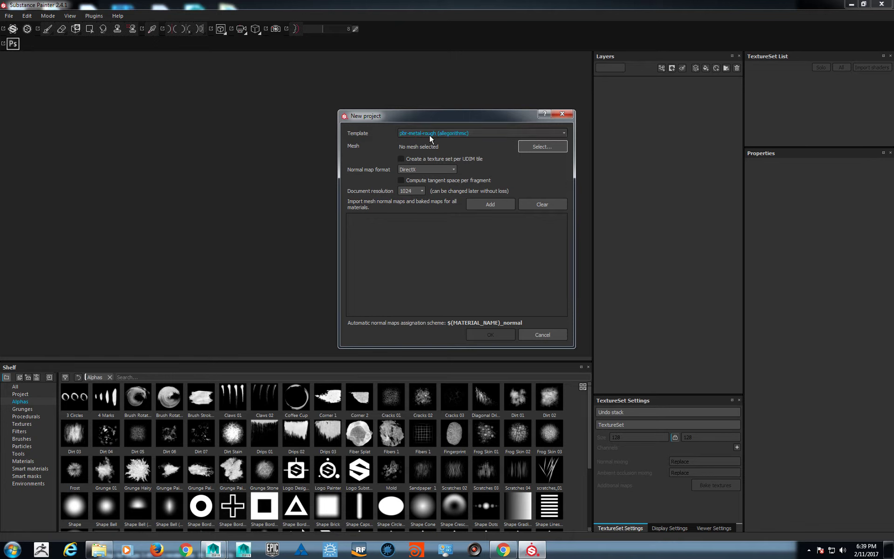
left_click(484, 134)
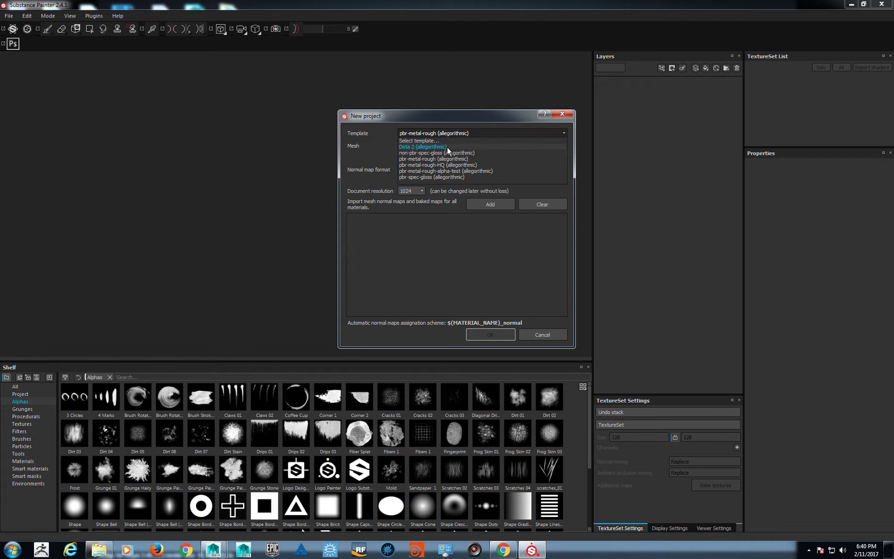
left_click(478, 120)
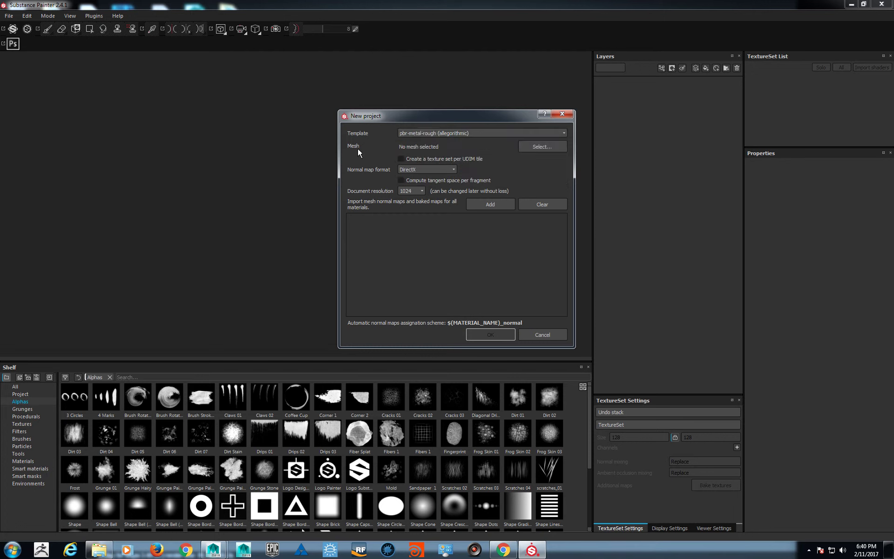
Choose SM_Cannon from the desktop's Demo folder as the new project's mesh.
left_click(519, 150)
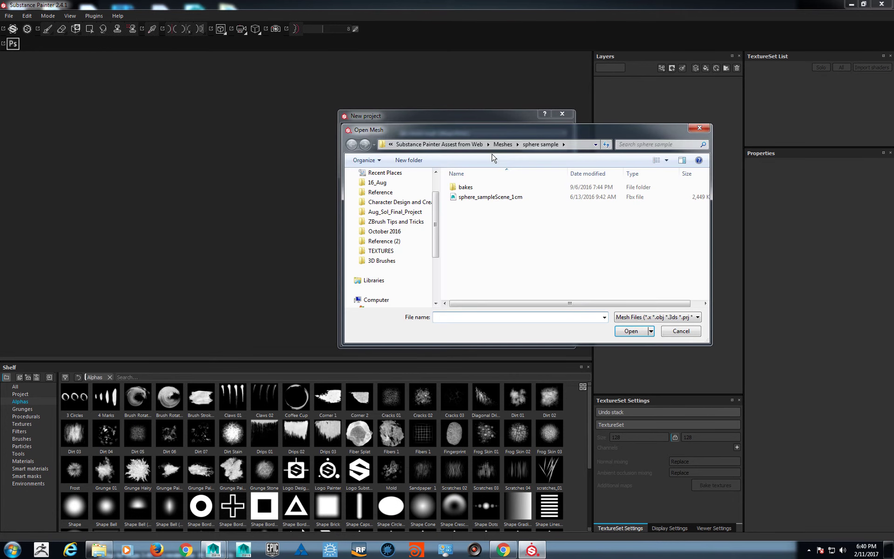
mouse_move(436, 217)
left_mouse_down()
mouse_move(436, 245)
mouse_move(436, 198)
left_mouse_up()
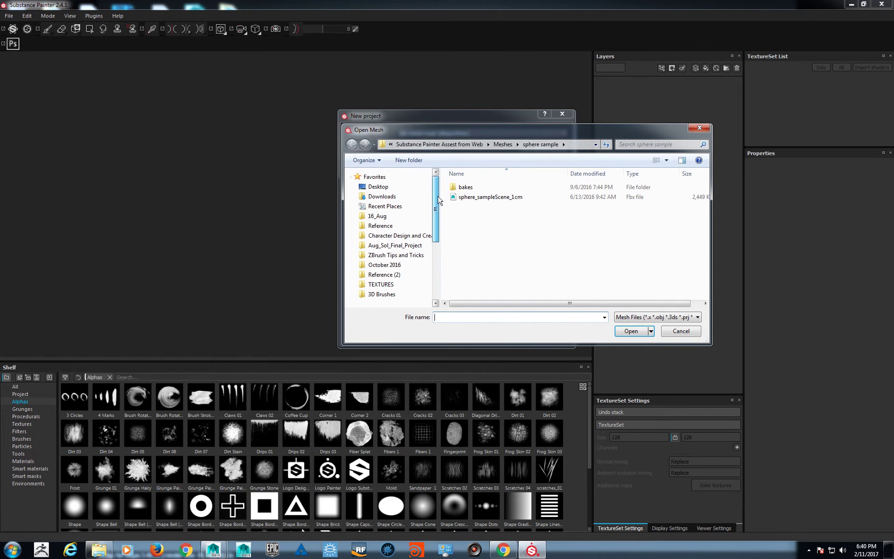
left_click(378, 186)
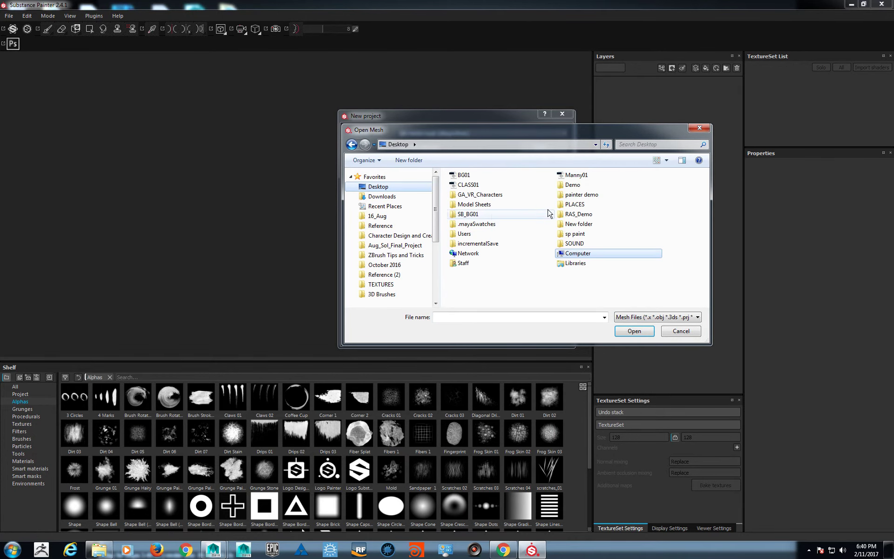
double_click(574, 185)
left_click(521, 200)
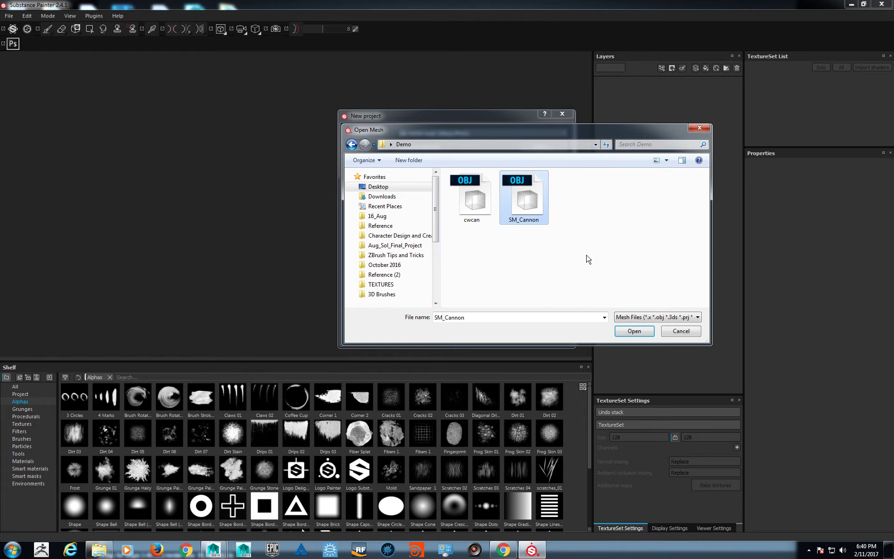
left_click(632, 331)
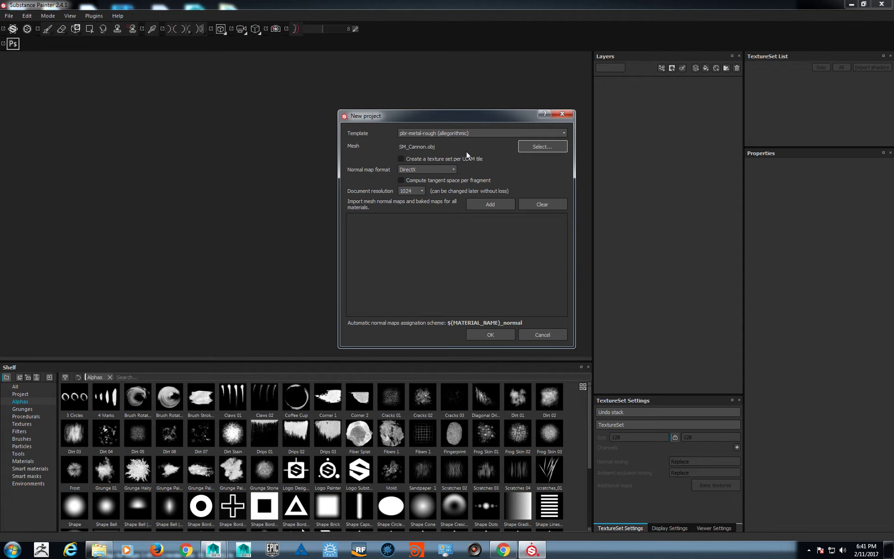
Review the normal map format options for the project and keep DirectX.
left_click(451, 169)
left_click(453, 172)
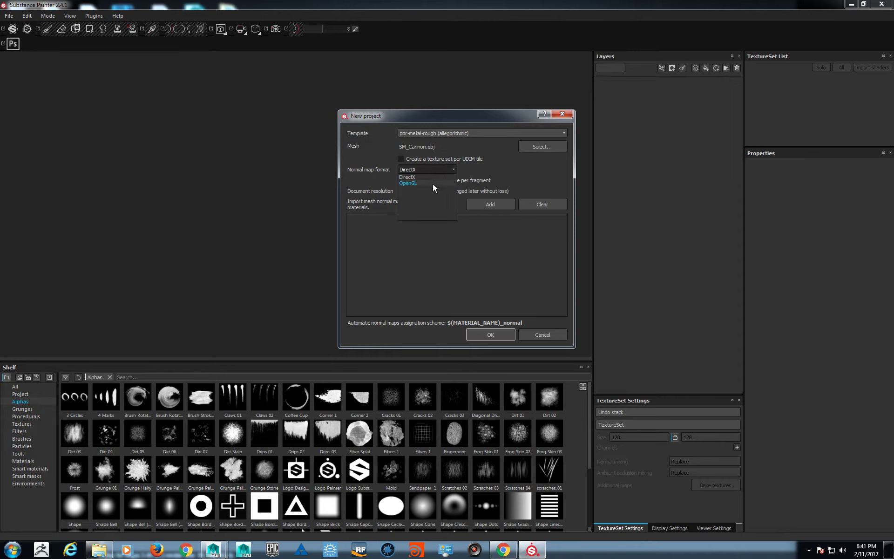
left_click(439, 175)
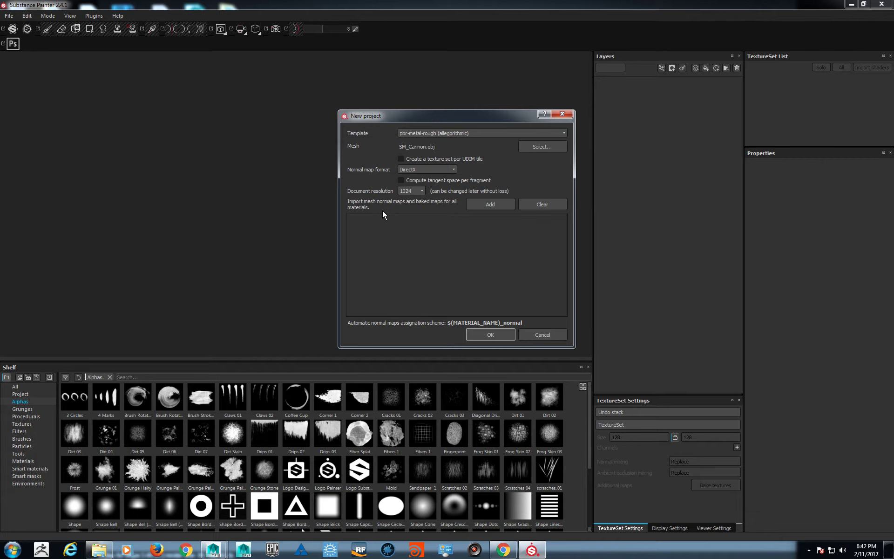
Check which image formats can be imported as normal and baked maps, and cancel the import without adding any.
left_click(494, 209)
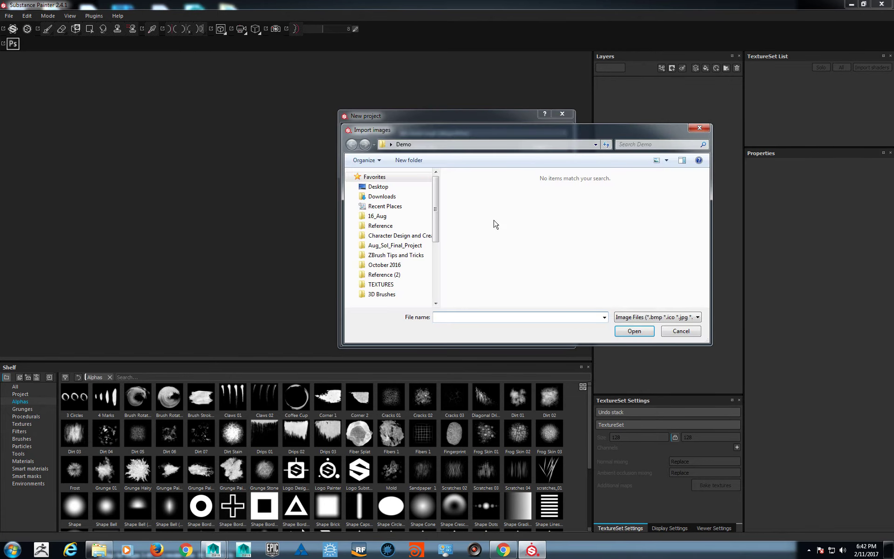
left_click(663, 318)
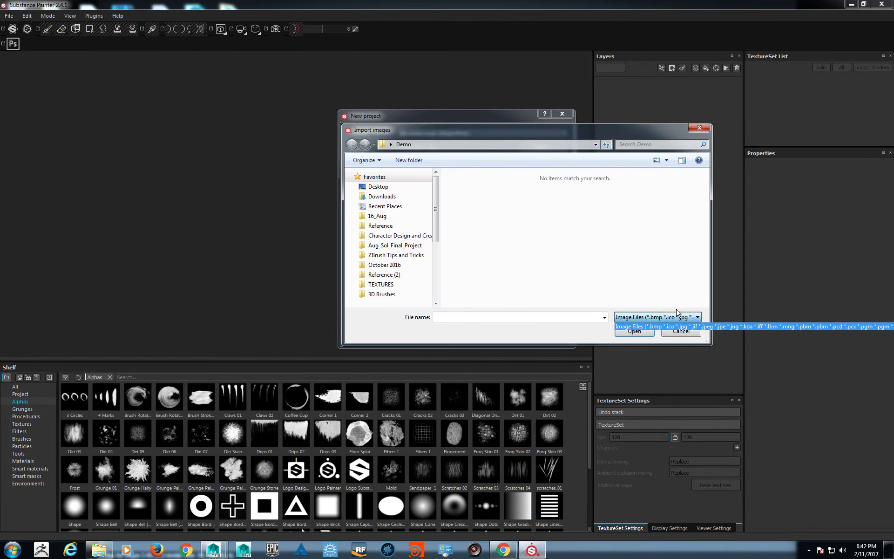
left_click(213, 103)
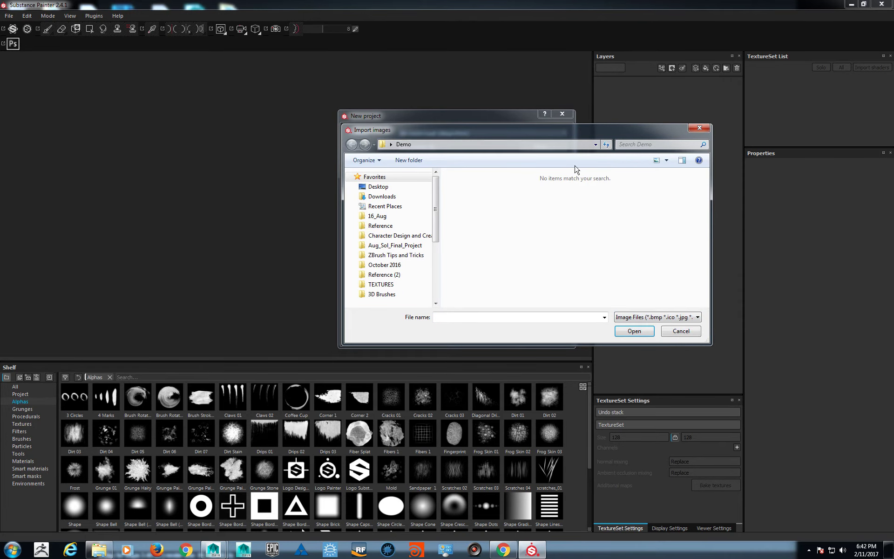
left_click_drag(583, 133, 244, 15)
left_click(334, 200)
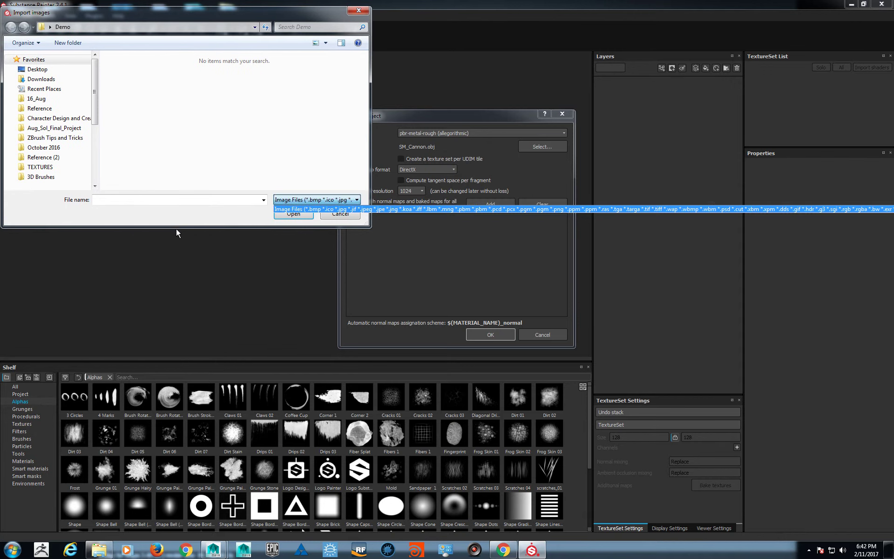
left_click(203, 212)
left_click(339, 214)
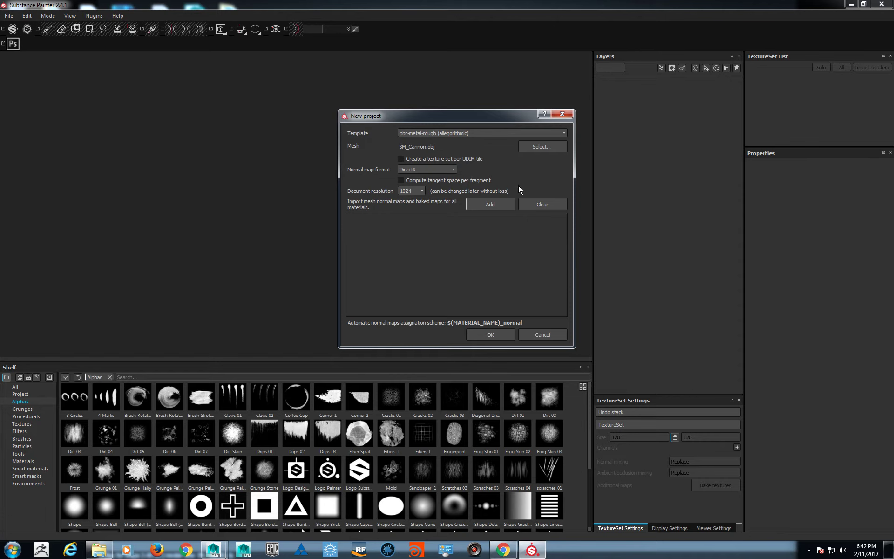
Create the project from SM_Cannon with the DirectX normal map format and 1024 document resolution, and check the cannon's orientation.
left_click(485, 335)
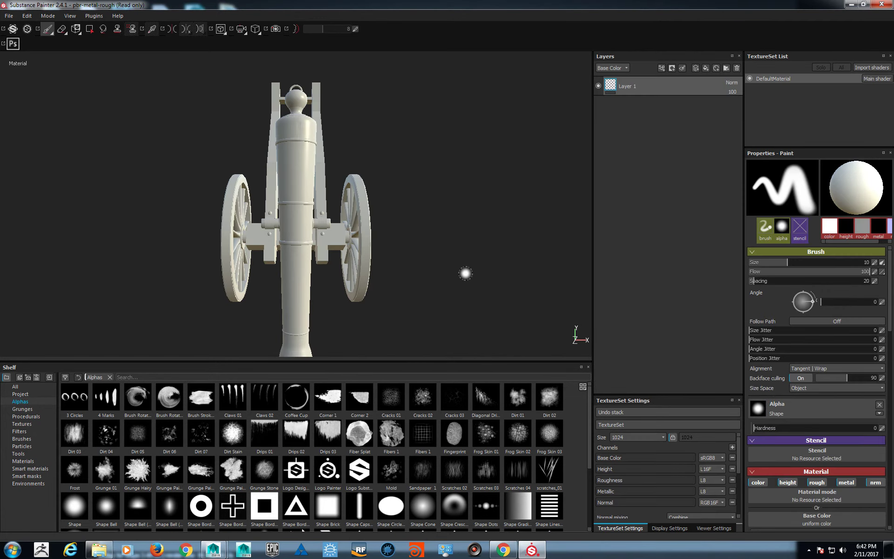
mouse_move(466, 273)
left_mouse_down("alt")
mouse_move(210, 255)
mouse_move(138, 261)
mouse_move(217, 247)
mouse_move(289, 258)
mouse_move(377, 254)
mouse_move(385, 270)
mouse_move(401, 271)
left_mouse_up("alt")
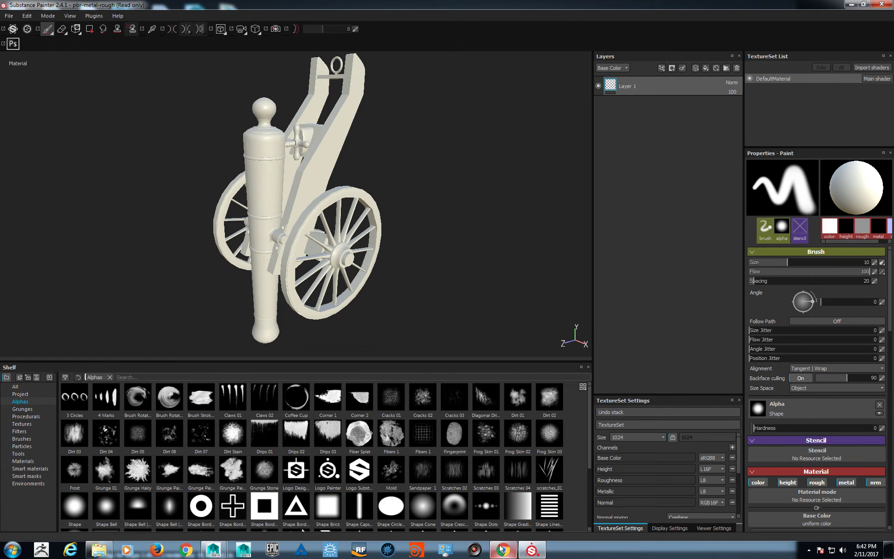
Switch to Maya, select the cannon mesh and set its X rotation to -90.
mouse_move(219, 545)
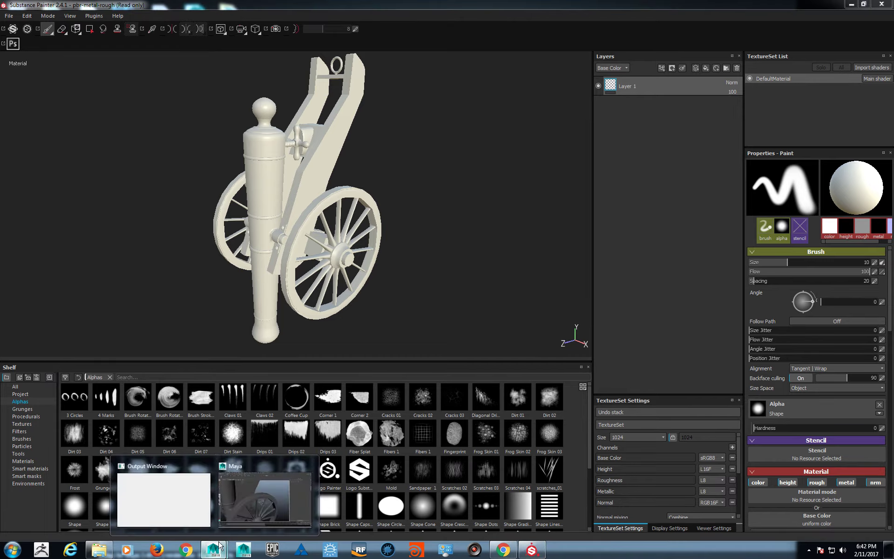
left_click(265, 498)
left_click_drag(387, 284, 427, 275, "alt")
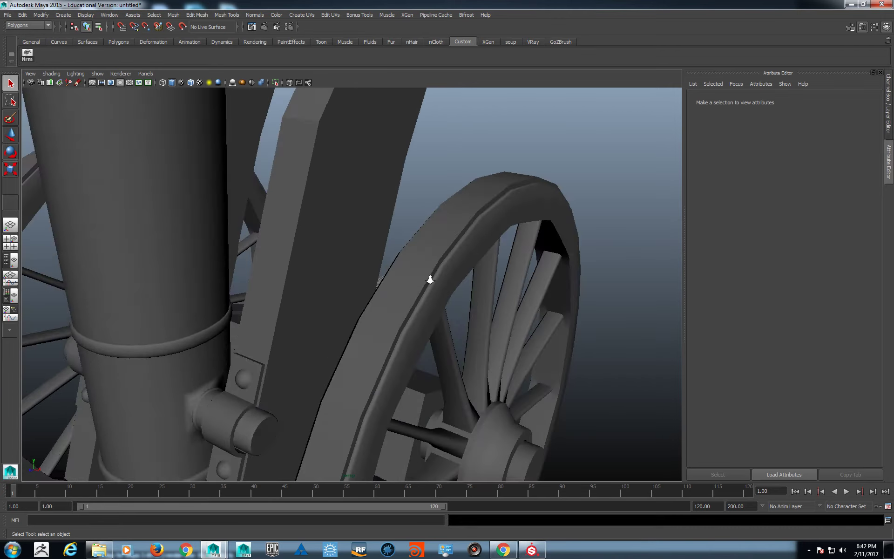
right_click_drag(427, 274, 338, 255, "alt")
left_click_drag(381, 249, 522, 312, "alt")
left_click(424, 332)
key("e")
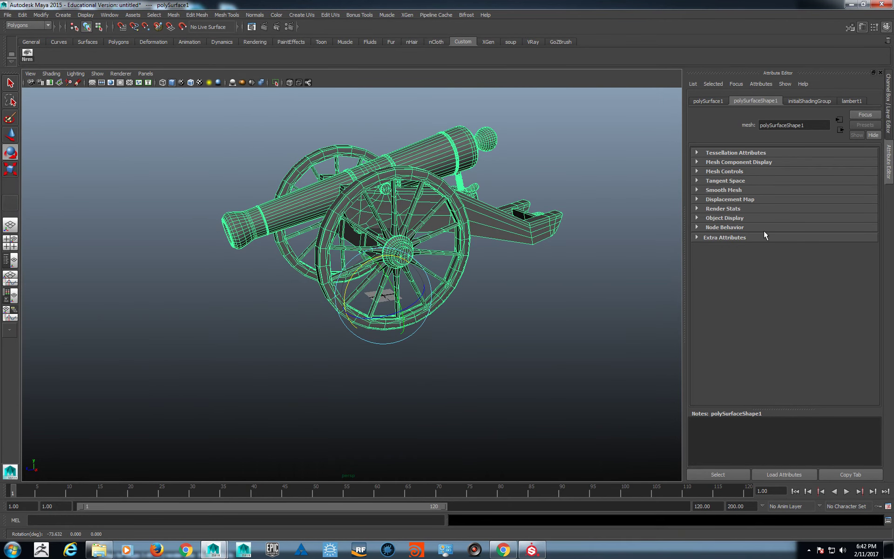
left_click(886, 127)
left_click(864, 132)
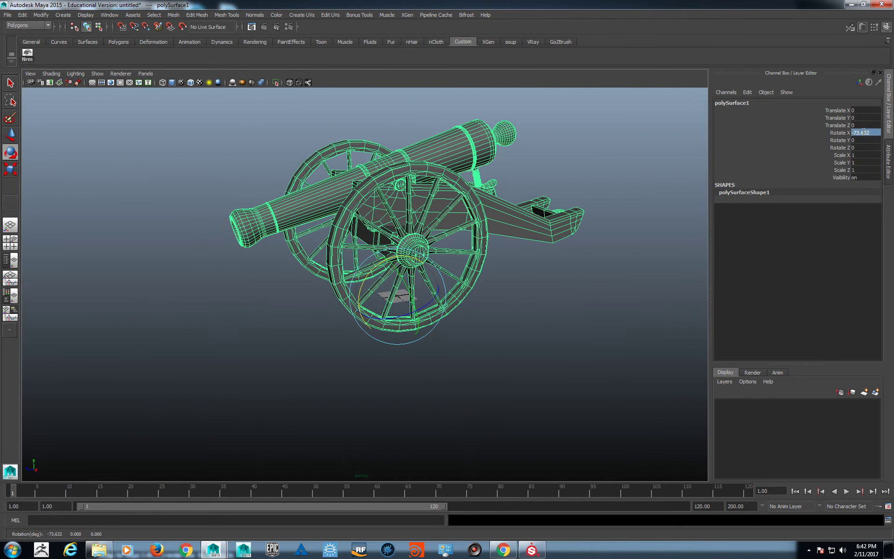
type("-90")
key("Return")
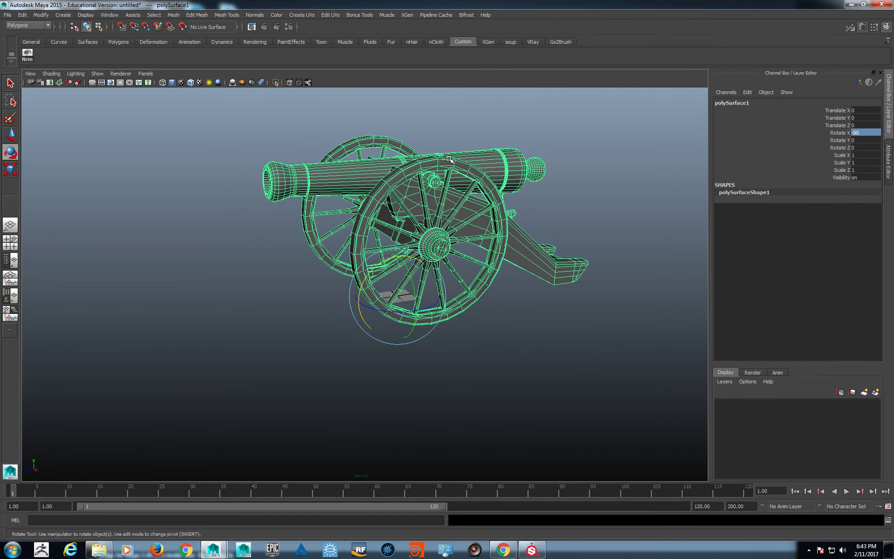
left_click_drag(179, 149, 212, 164, "alt")
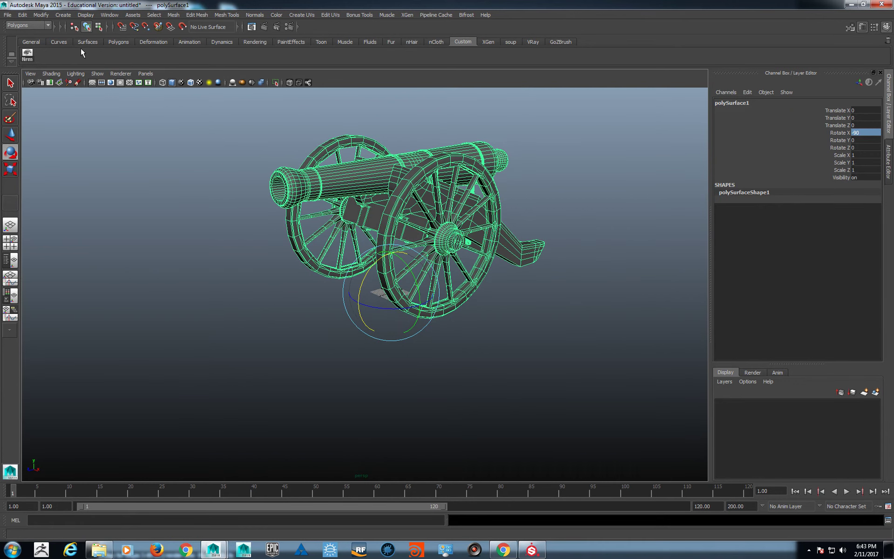
Export the selected cannon as OBJexport to the desktop's Demo folder, replacing the existing SM_Cannon.obj.
left_click(7, 15)
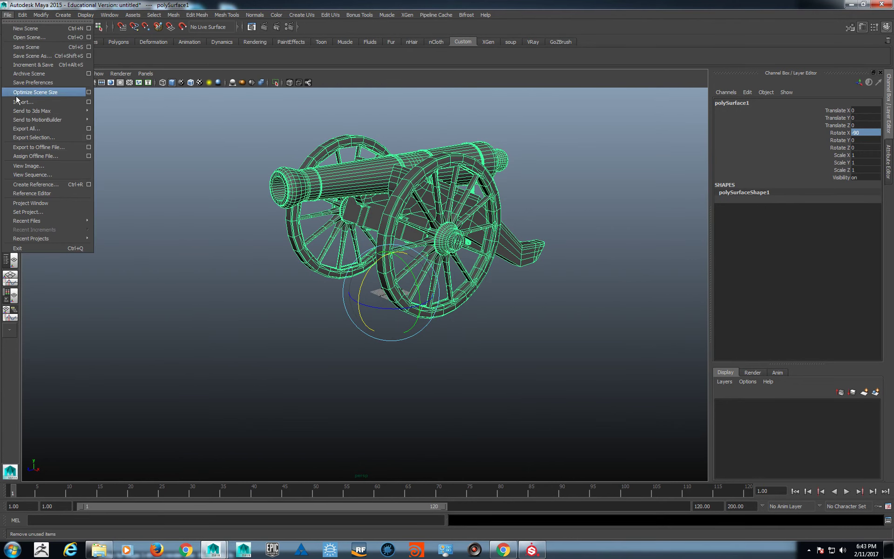
left_click(57, 139)
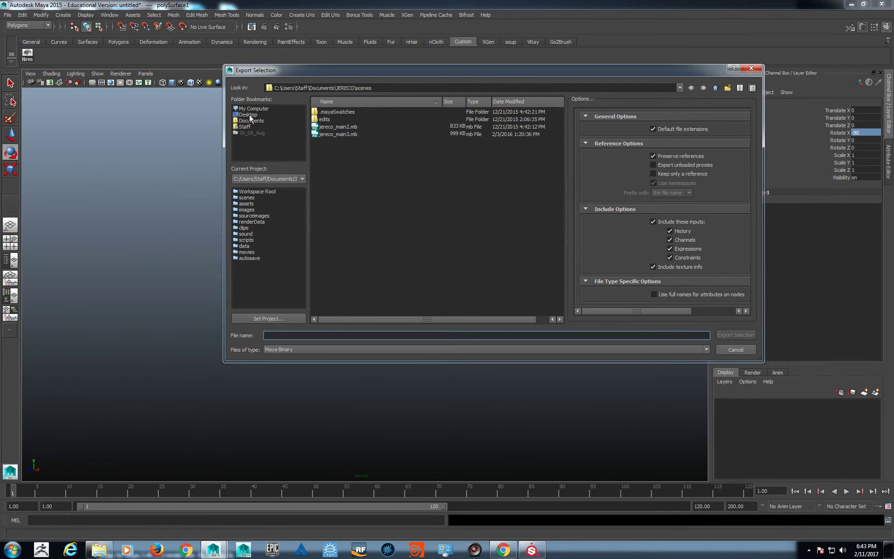
left_click(248, 115)
double_click(329, 120)
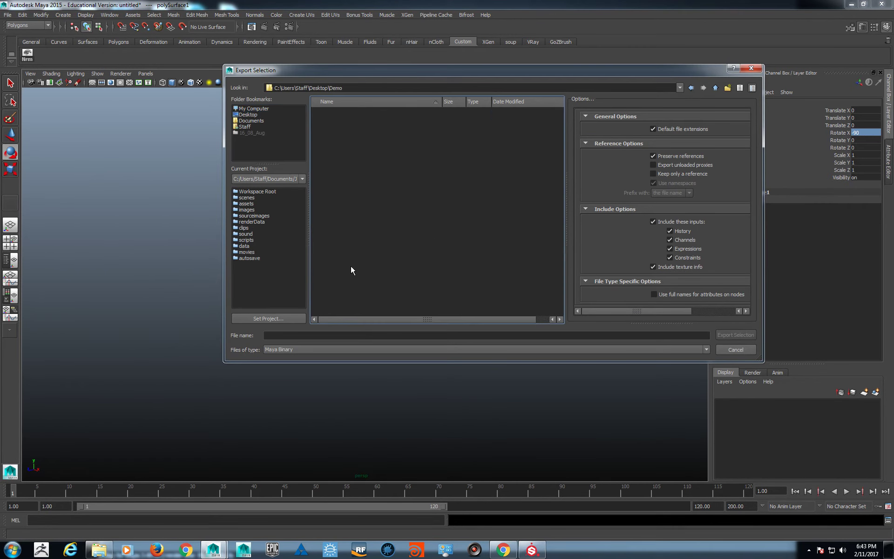
left_click(360, 351)
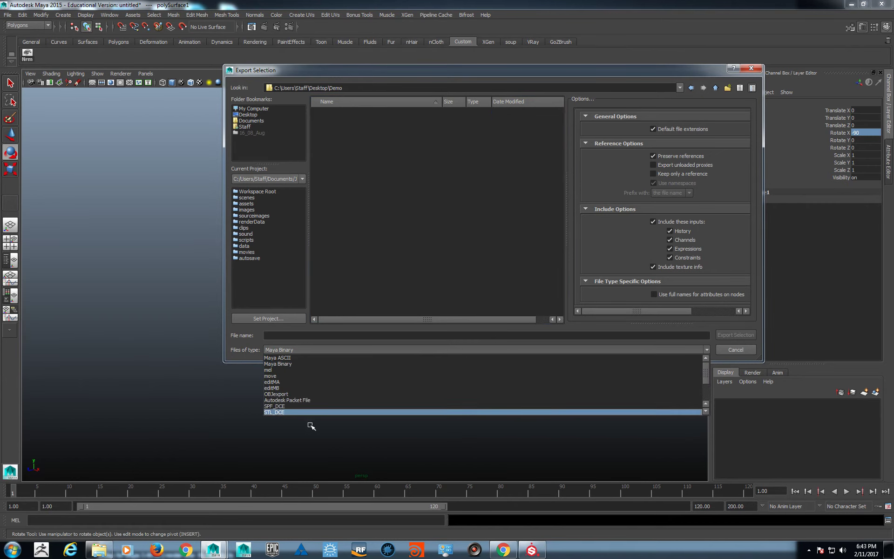
scroll(313, 377, "down", 2)
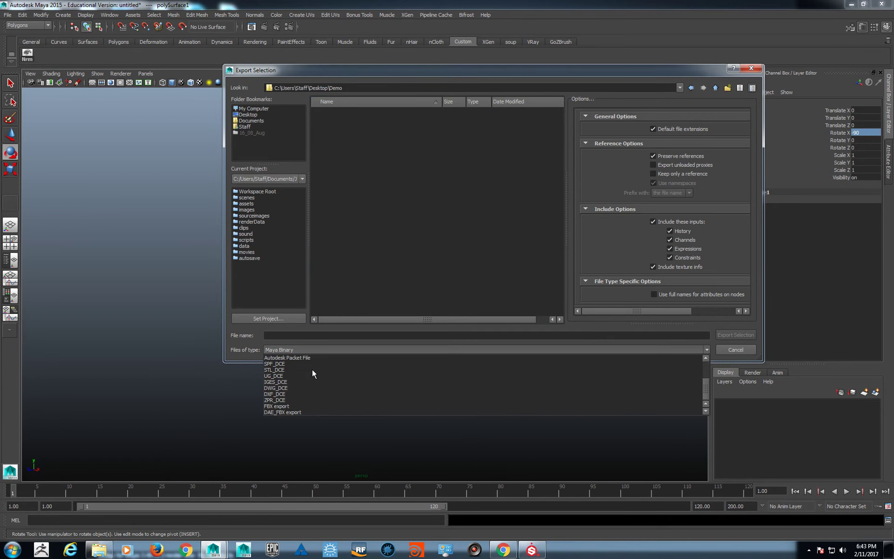
scroll(302, 401, "up", 3)
left_click(298, 394)
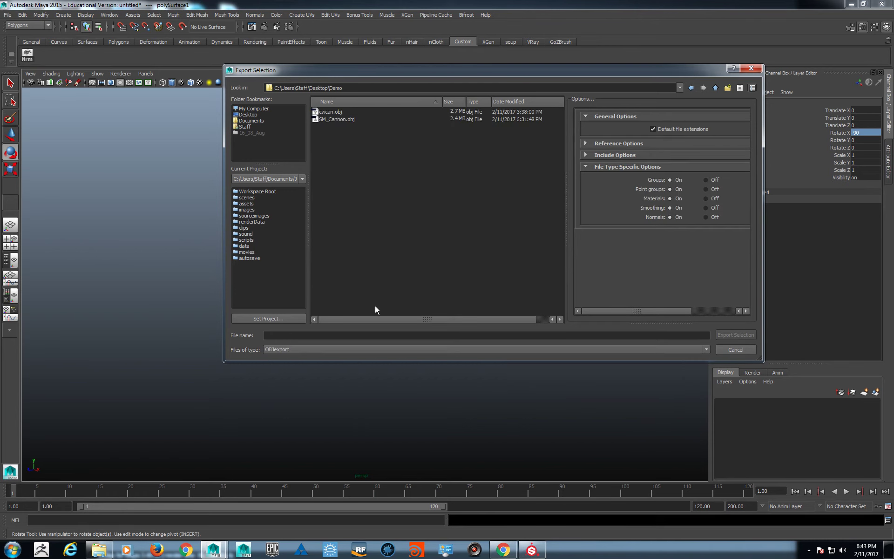
left_click(336, 119)
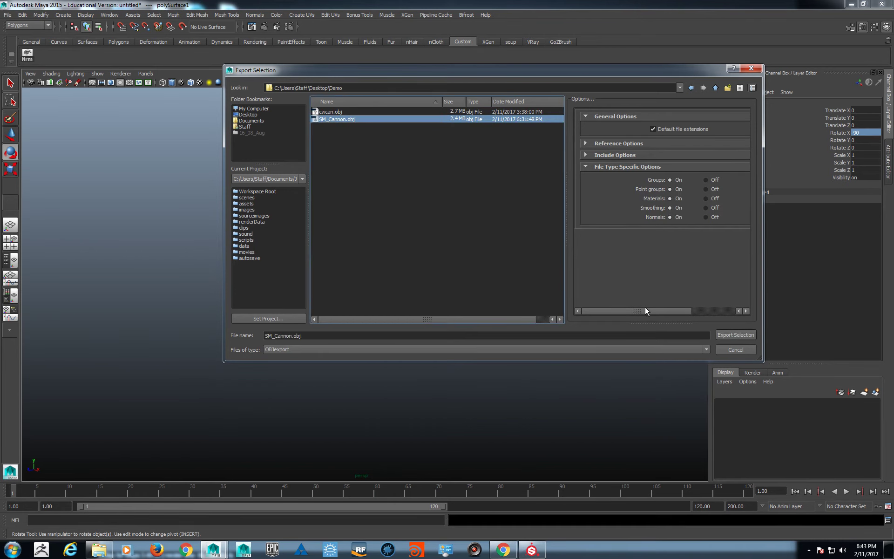
left_click(745, 336)
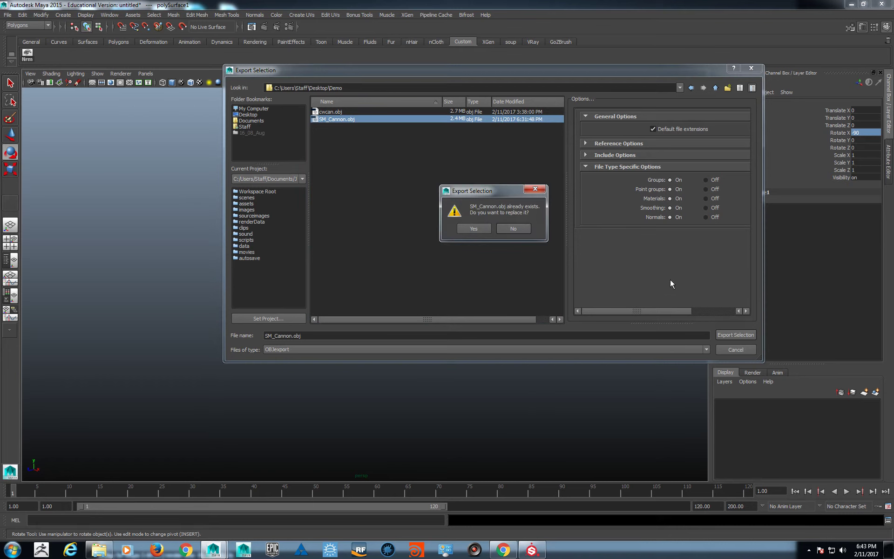
left_click(473, 229)
Switch to Substance Painter and reload SM_Cannon from the Demo folder as the mesh in the project configuration.
middle_click_drag(436, 177, 406, 201, "alt")
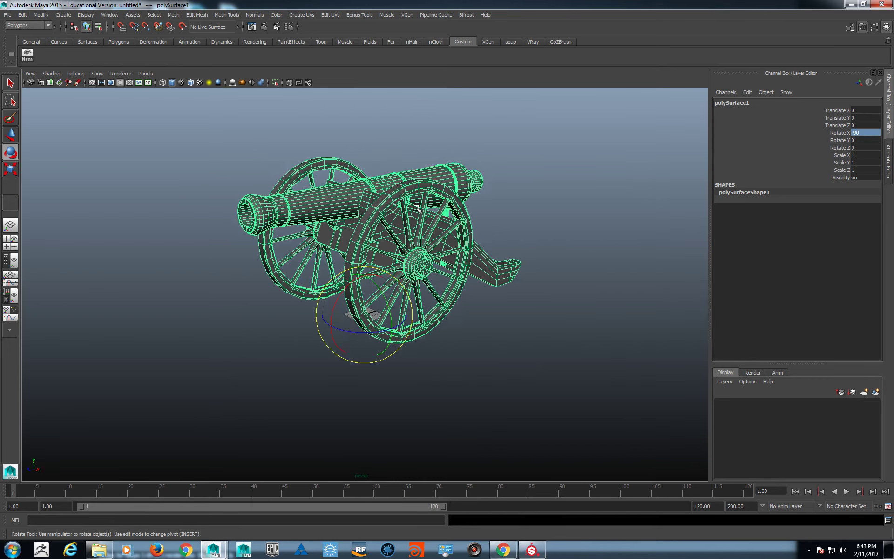
left_click(529, 292)
left_click(527, 548)
left_click(529, 549)
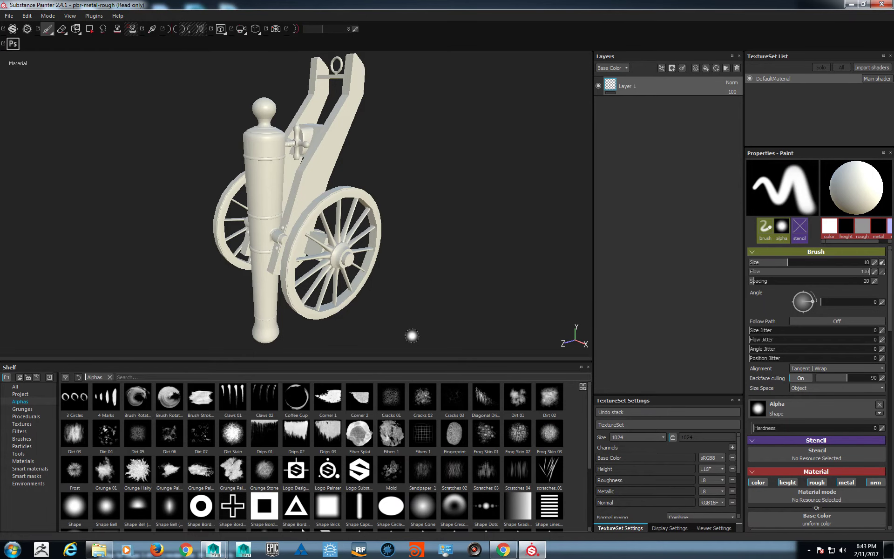
middle_click_drag(362, 185, 363, 192, "alt")
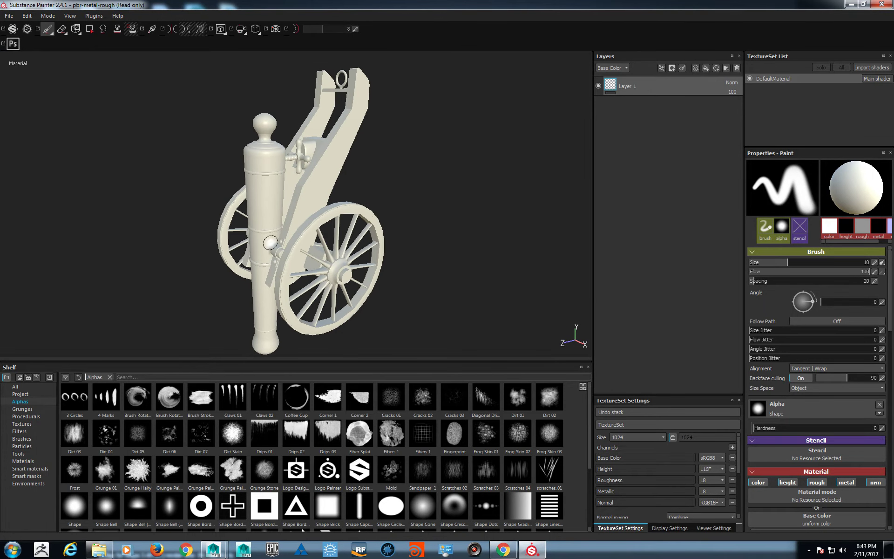
left_click(27, 17)
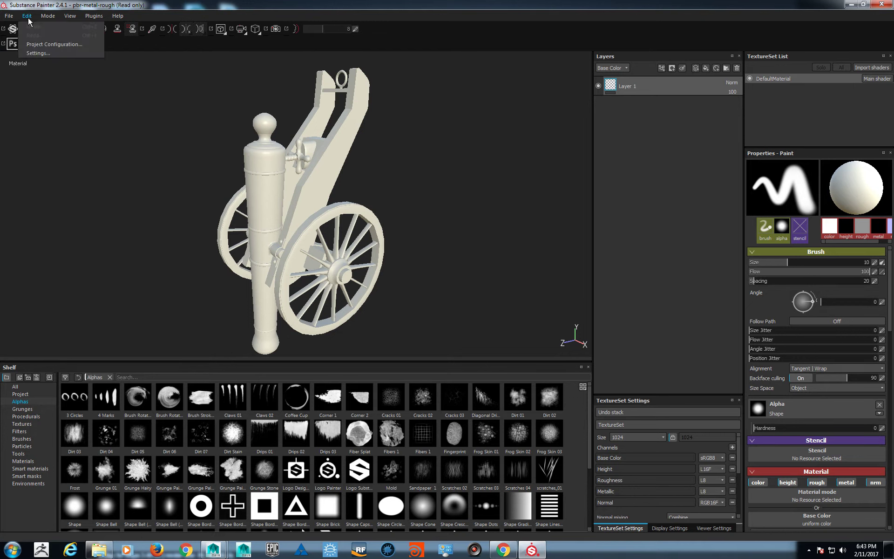
left_click(49, 43)
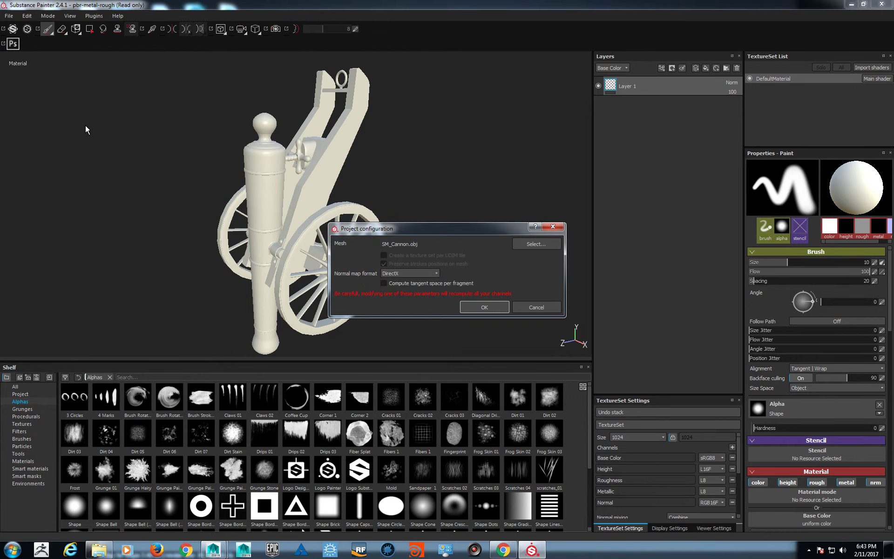
left_click(548, 240)
left_click(512, 314)
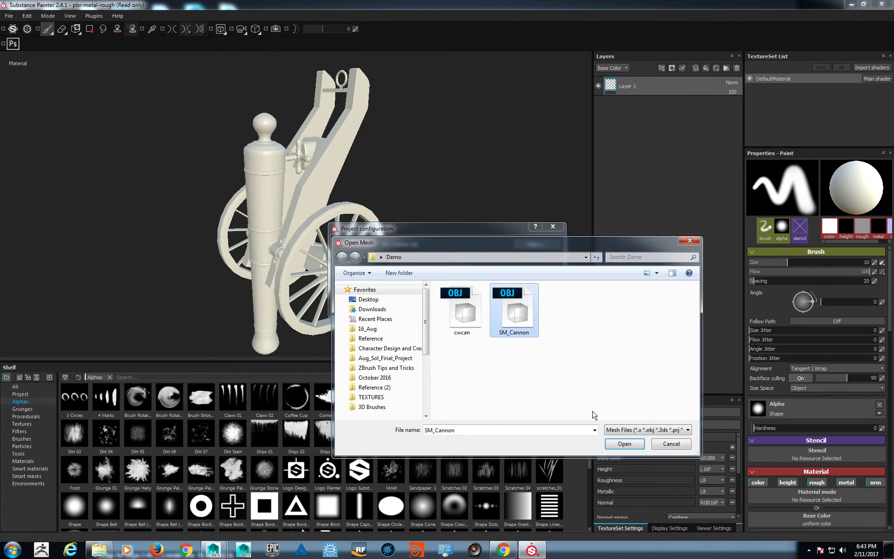
double_click(513, 308)
left_click(491, 303)
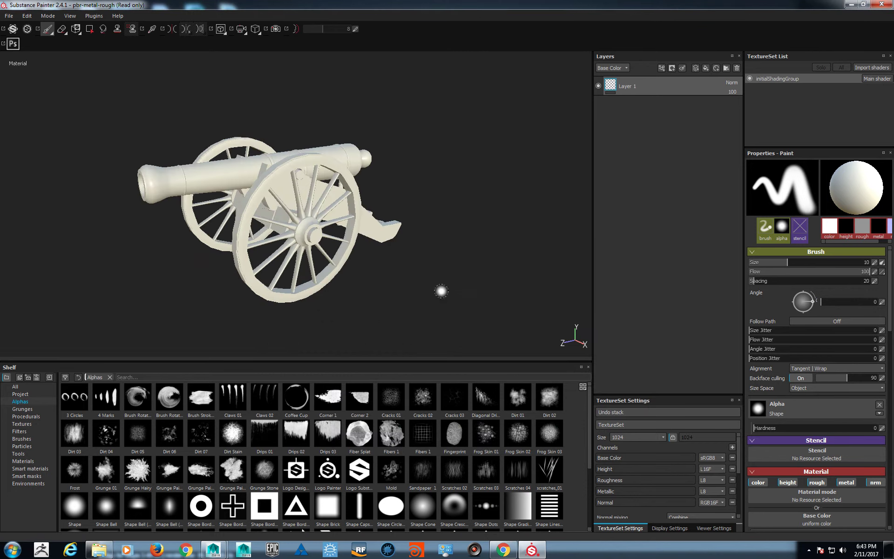
Inspect the reloaded cannon from several angles in 3D and show only its UV layout in the 2D view.
left_click_drag(334, 188, 364, 224, "alt")
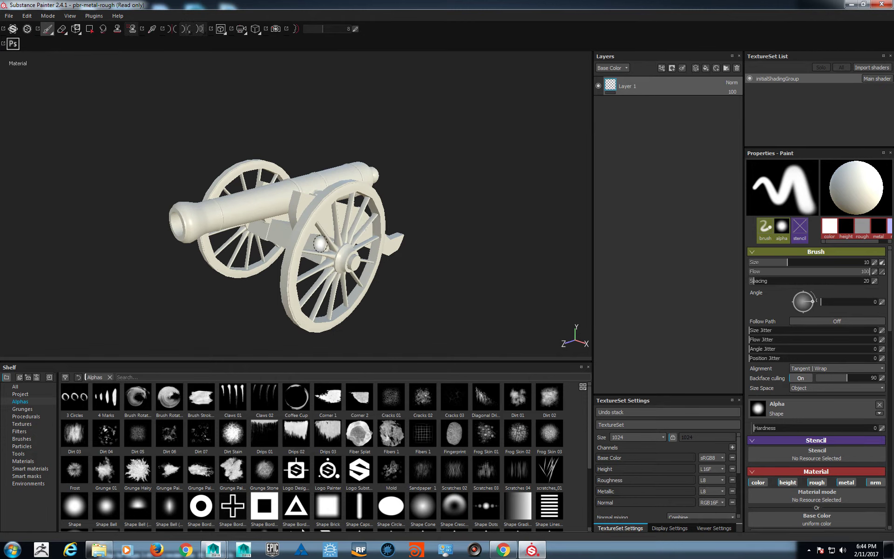
mouse_move(319, 243)
left_mouse_down("alt")
mouse_move(310, 229)
mouse_move(414, 256)
left_mouse_up("alt")
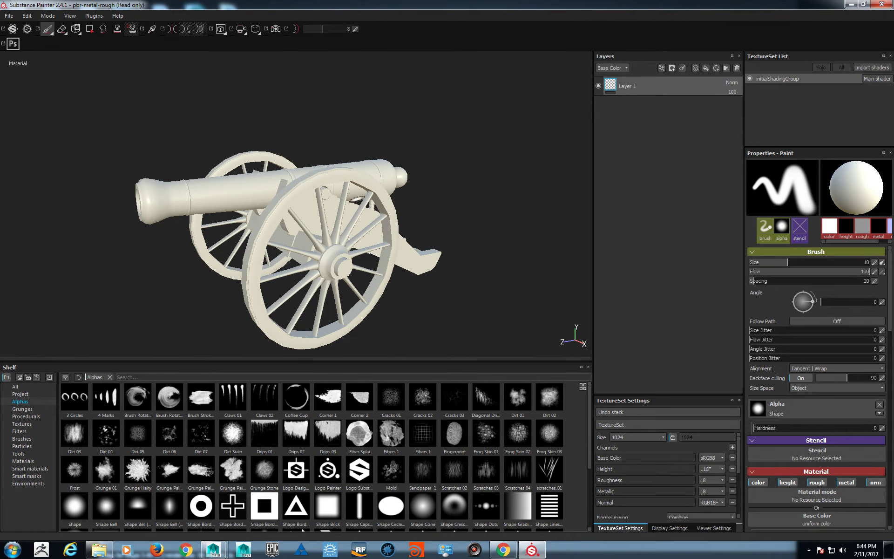
left_click_drag(333, 198, 49, 222, "alt")
left_click_drag(279, 218, 284, 246, "alt")
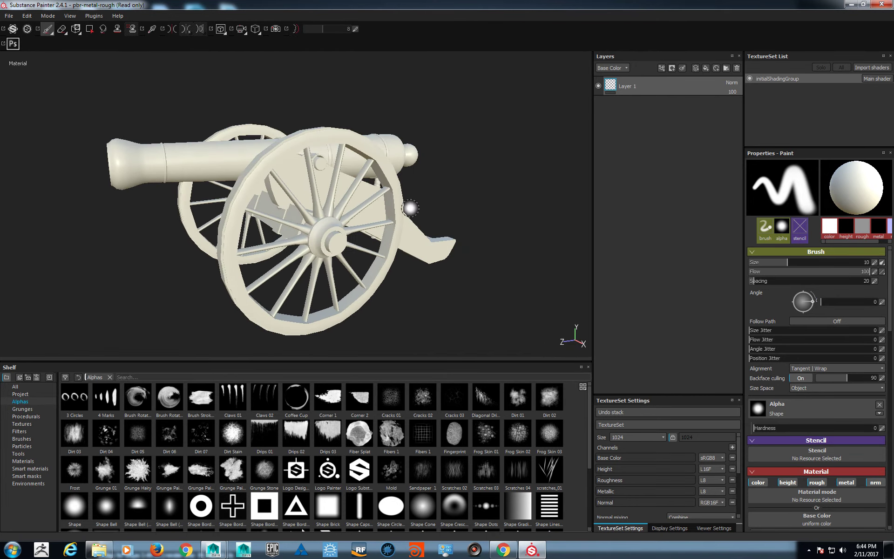
left_click_drag(396, 212, 318, 210, "alt")
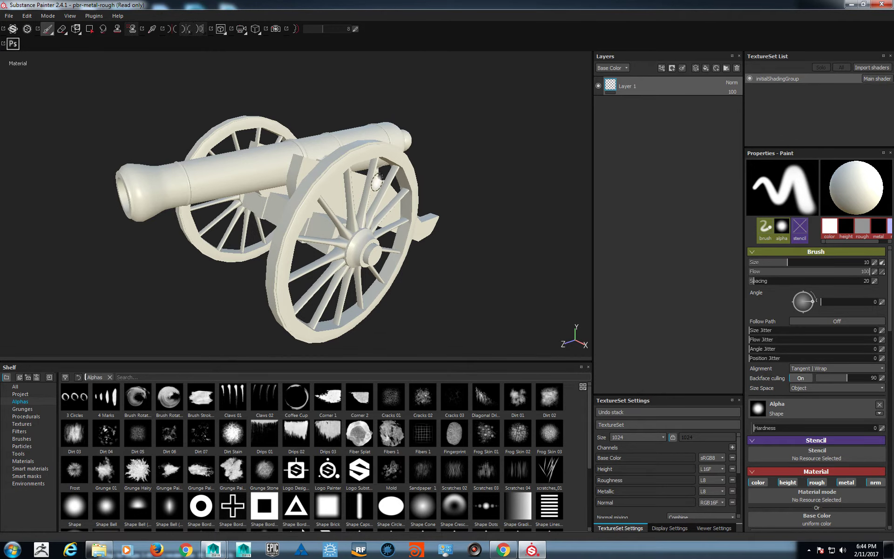
key("3")
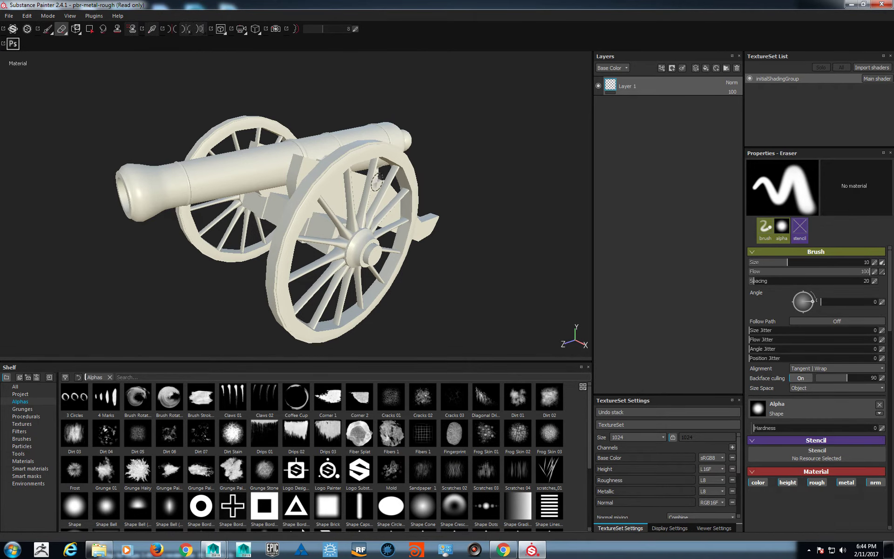
key("1")
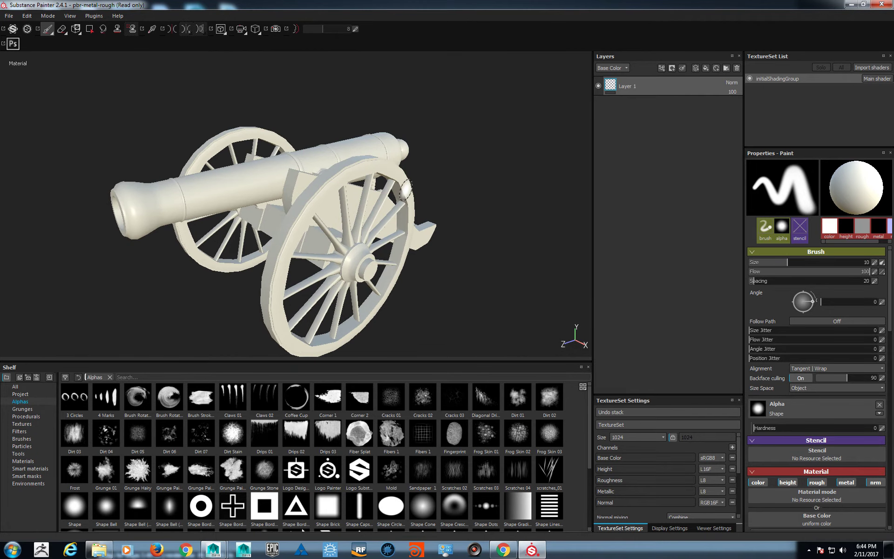
key("F3")
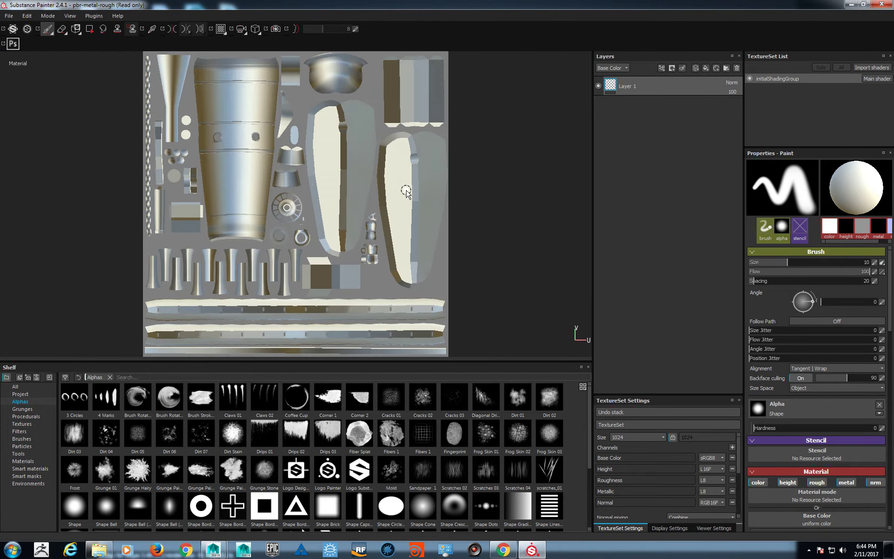
Show only the 3D view and inspect the cannon's barrel, wheels and carriage from several angles.
key("F1")
key("F2")
left_click_drag(393, 190, 402, 219, "alt")
scroll(402, 219, "up", 3)
right_click_drag(402, 217, 307, 201, "alt")
left_click_drag(308, 200, 279, 177, "alt")
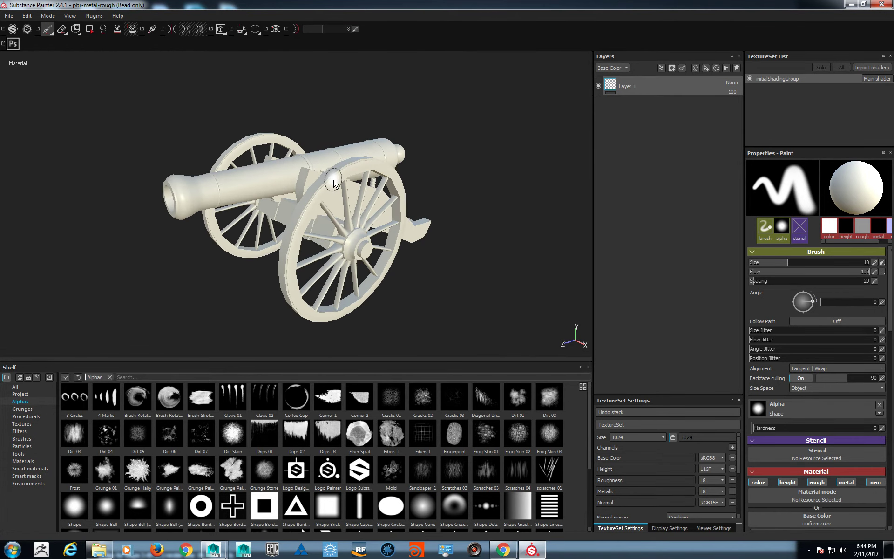
left_click_drag(374, 177, 327, 211, "alt")
middle_click_drag(327, 211, 372, 195, "alt")
right_click_drag(386, 203, 412, 210, "alt")
mouse_move(412, 209)
left_mouse_down("alt")
mouse_move(420, 207)
mouse_move(406, 189)
left_mouse_up("alt")
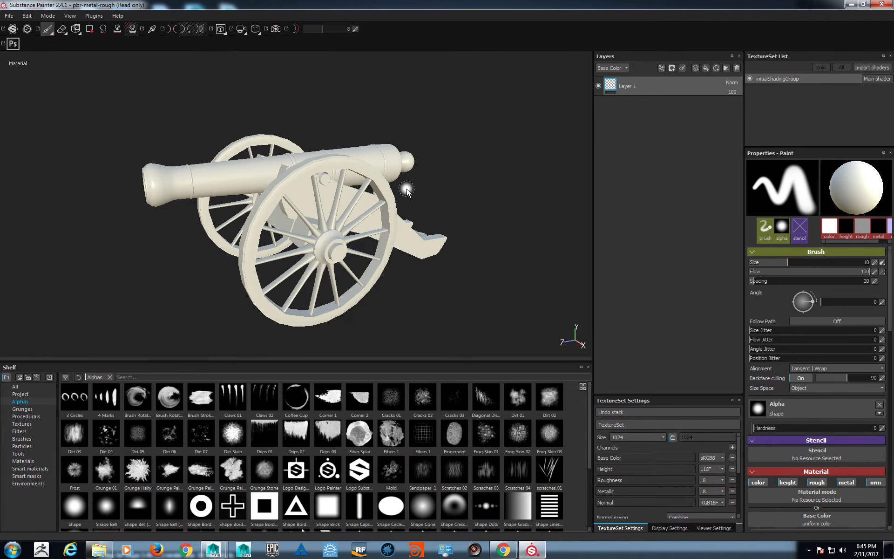
Show the 3D and 2D views side by side and examine the full UV layout.
key("F1")
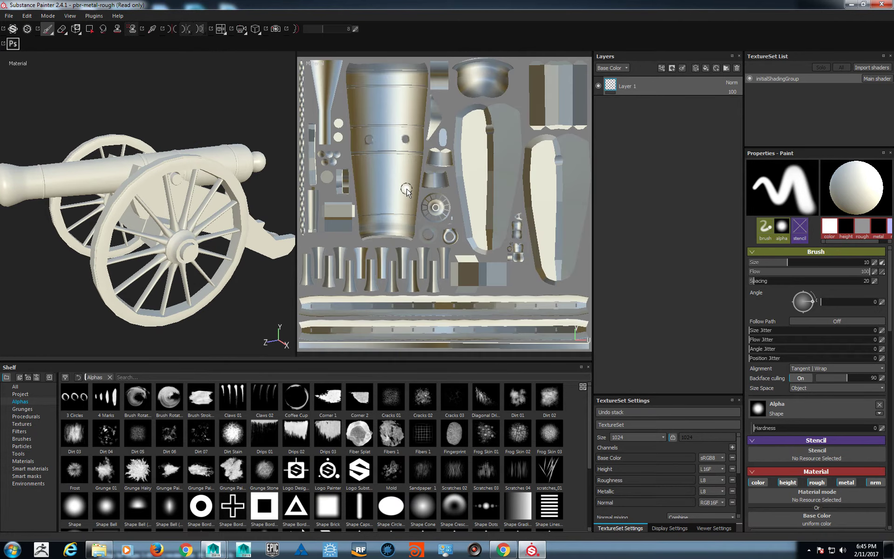
middle_click_drag(407, 258, 376, 249, "alt")
scroll(417, 264, "down", 2)
scroll(374, 235, "up", 1)
middle_click_drag(365, 159, 380, 159, "alt")
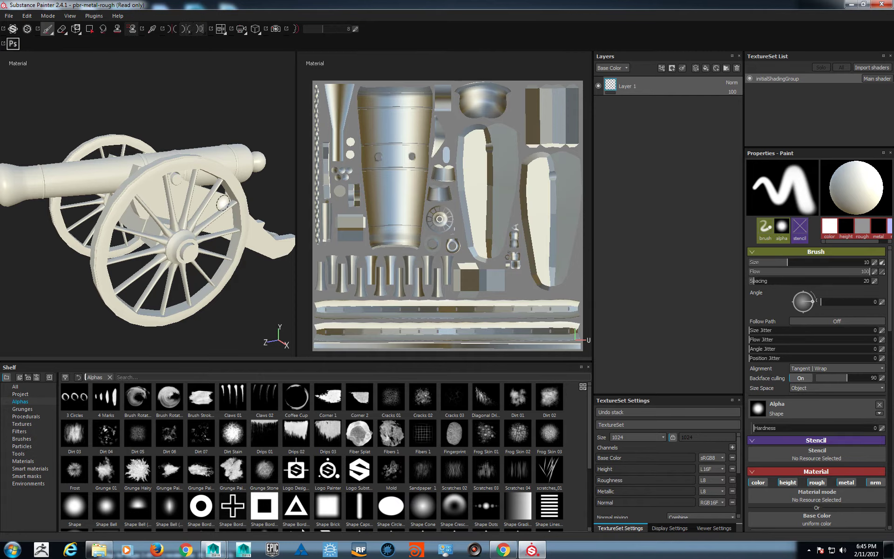
Paint a test stroke along the side of the wooden carriage in the 3D view, and undo it.
left_click_drag(251, 208, 161, 193, "alt")
left_click_drag(192, 226, 123, 186)
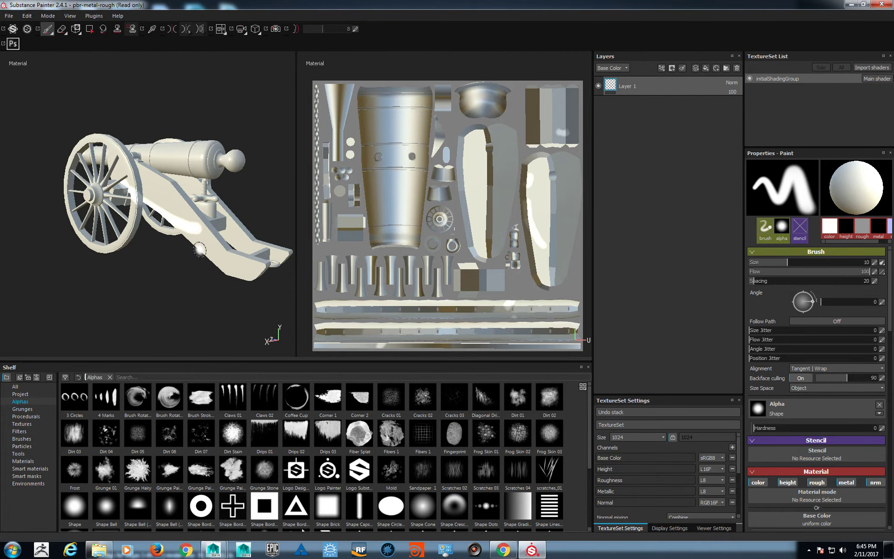
mouse_move(199, 250)
left_mouse_down("alt")
mouse_move(164, 208)
mouse_move(172, 202)
left_mouse_up("alt")
key("ctrl+z")
Paint test strokes on the cannon barrel in both the 2D and 3D views, and undo them.
middle_click_drag(406, 216, 422, 218, "alt")
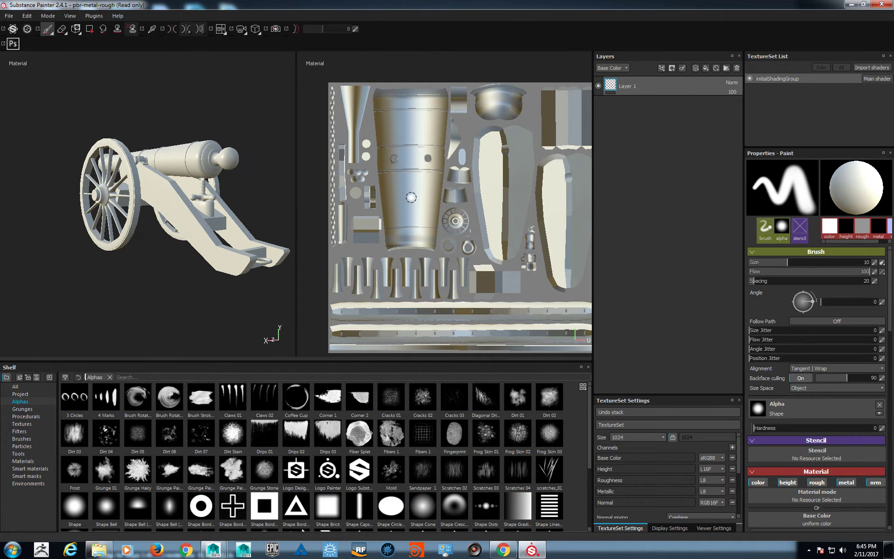
left_click_drag(405, 147, 399, 217)
left_click_drag(274, 160, 318, 205, "alt")
left_click_drag(210, 182, 260, 187, "alt")
right_click_drag(261, 187, 288, 193, "alt")
middle_click_drag(169, 194, 213, 176, "alt")
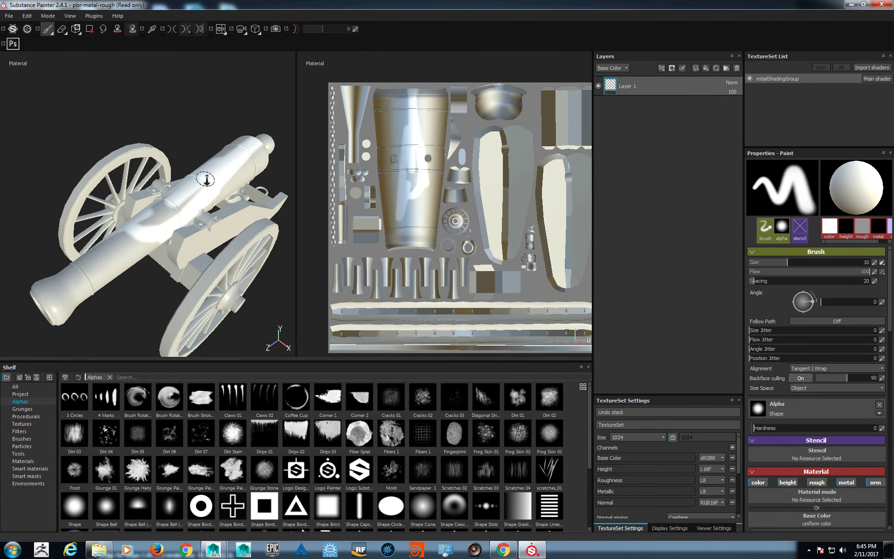
right_click_drag(214, 176, 365, 184, "alt")
key("ctrl+z")
mouse_move(152, 211)
left_mouse_down()
mouse_move(170, 228)
mouse_move(179, 188)
left_mouse_up()
key("ctrl+z")
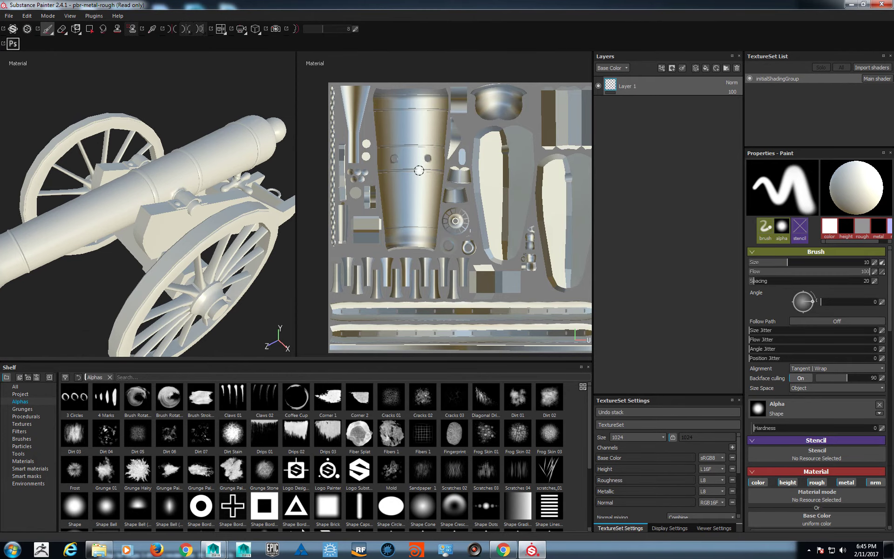
Examine the UV layout in the 2D-only view and return to the split 3D and 2D views.
key("F3")
mouse_move(386, 216)
left_mouse_down("alt")
mouse_move(406, 204)
mouse_move(395, 201)
left_mouse_up("alt")
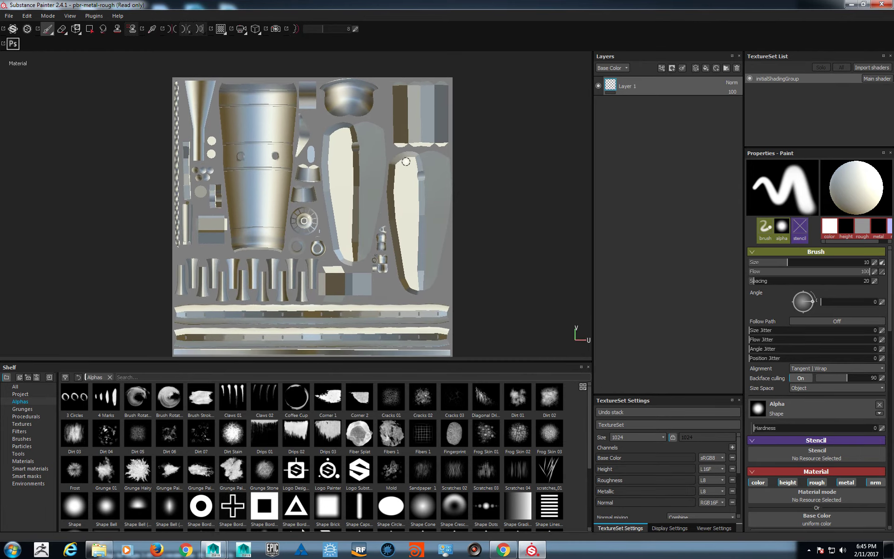
middle_click_drag(400, 177, 390, 183)
mouse_move(376, 123)
left_mouse_down("alt")
mouse_move(393, 129)
mouse_move(382, 125)
left_mouse_up("alt")
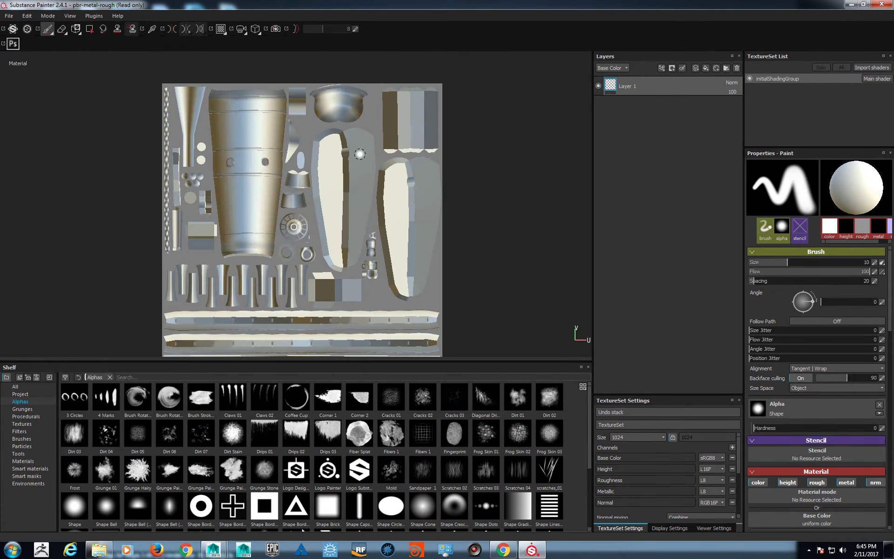
middle_click_drag(337, 152, 342, 153)
key("F1")
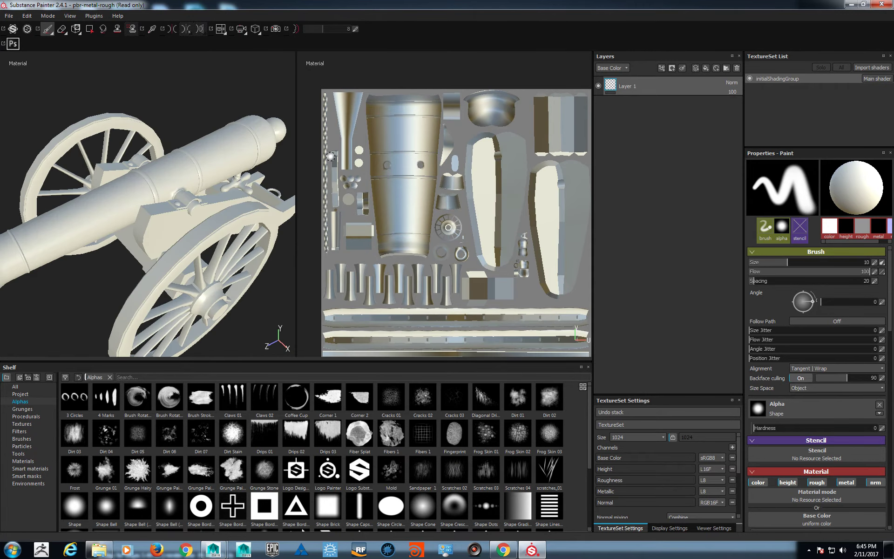
Paint a short test stroke on top of the cannon barrel in the 3D view, and undo it.
middle_click_drag(231, 216, 238, 211)
left_click_drag(238, 211, 196, 199, "alt")
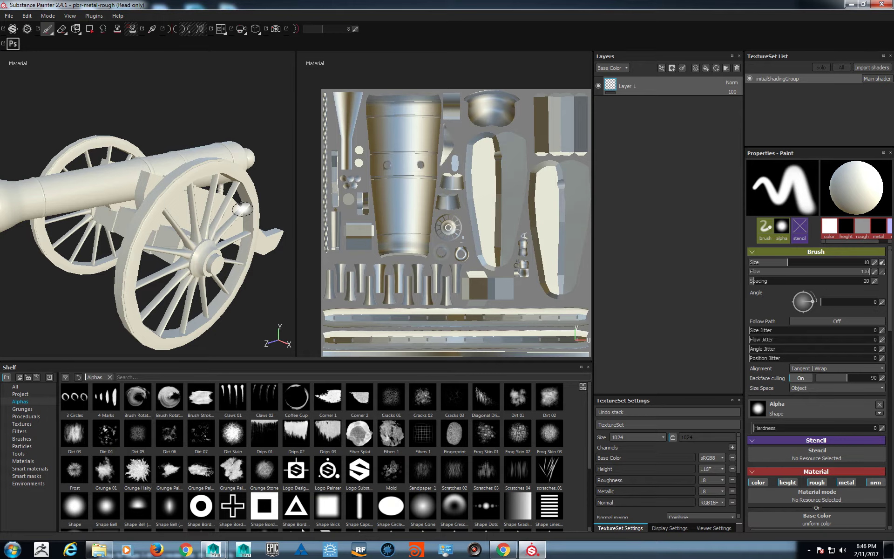
left_click_drag(240, 209, 205, 222, "alt")
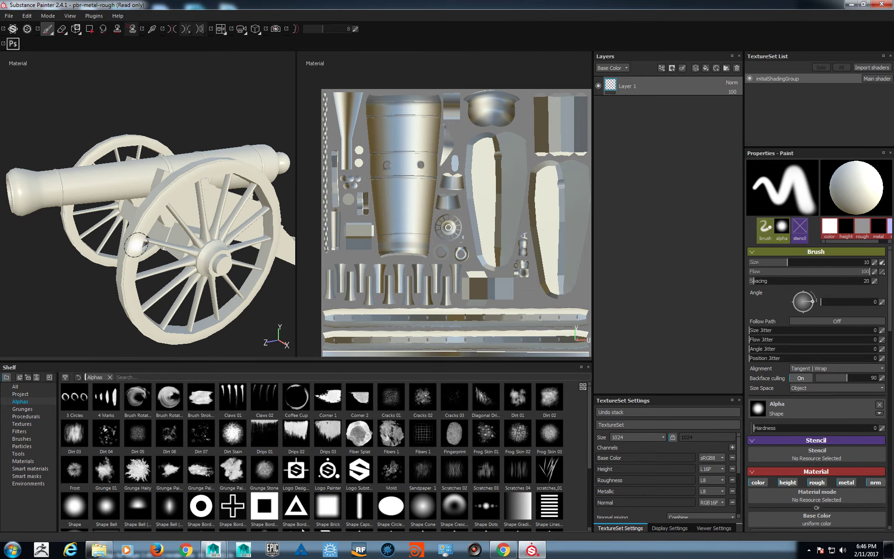
left_click_drag(136, 244, 247, 155, "alt")
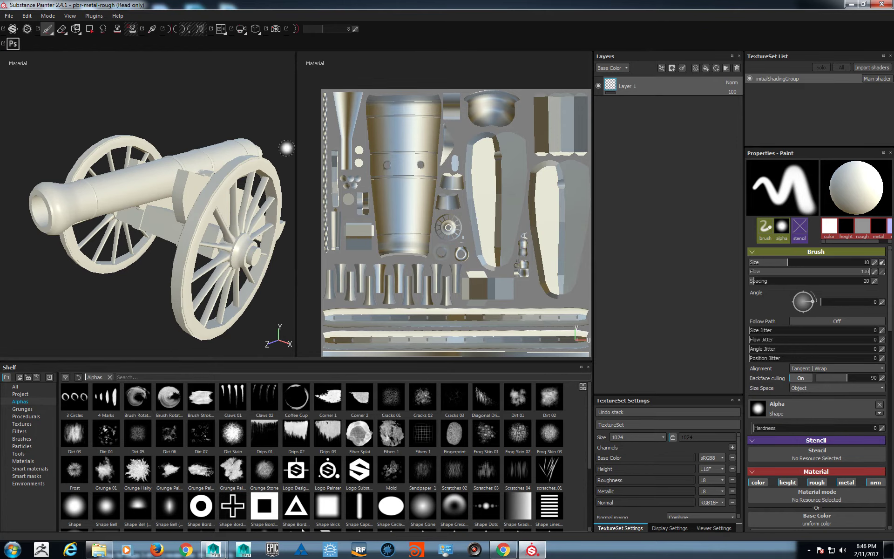
middle_click_drag(283, 143, 268, 144, "alt")
mouse_move(137, 167)
left_mouse_down()
mouse_move(170, 179)
mouse_move(159, 177)
left_mouse_up()
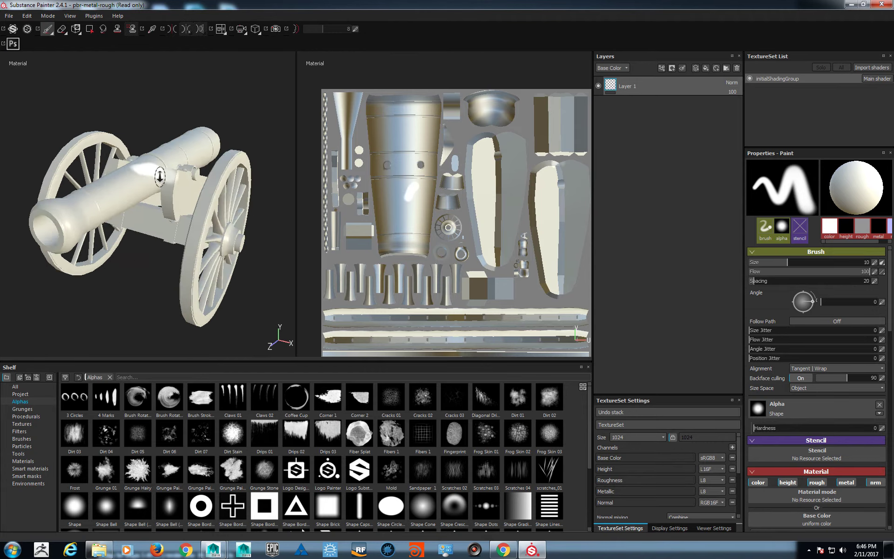
right_click_drag(160, 176, 138, 186, "alt")
left_click_drag(138, 186, 167, 205, "alt")
right_click_drag(168, 205, 186, 263, "alt")
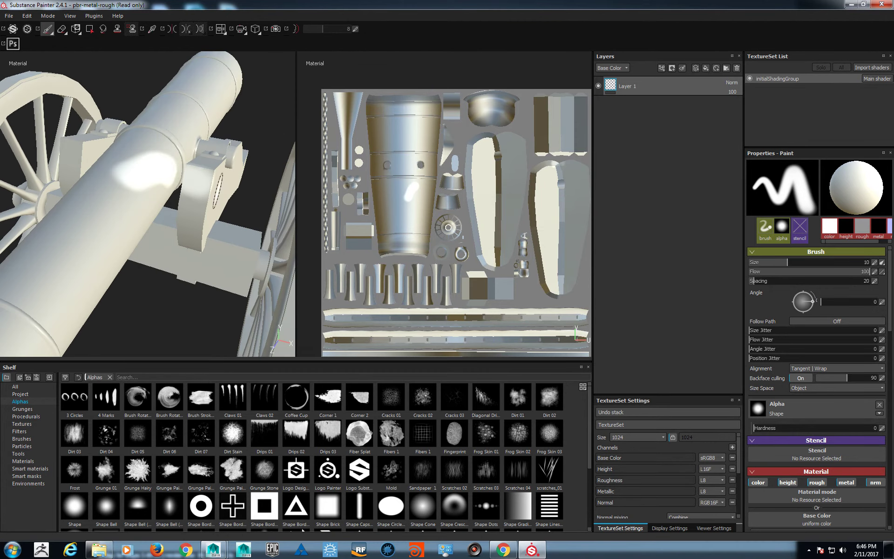
key("ctrl+z")
Examine the barrel's UV shell up close in the 2D view and the whole cannon in the 3D view.
scroll(491, 258, "up", 3)
scroll(490, 259, "up", 5)
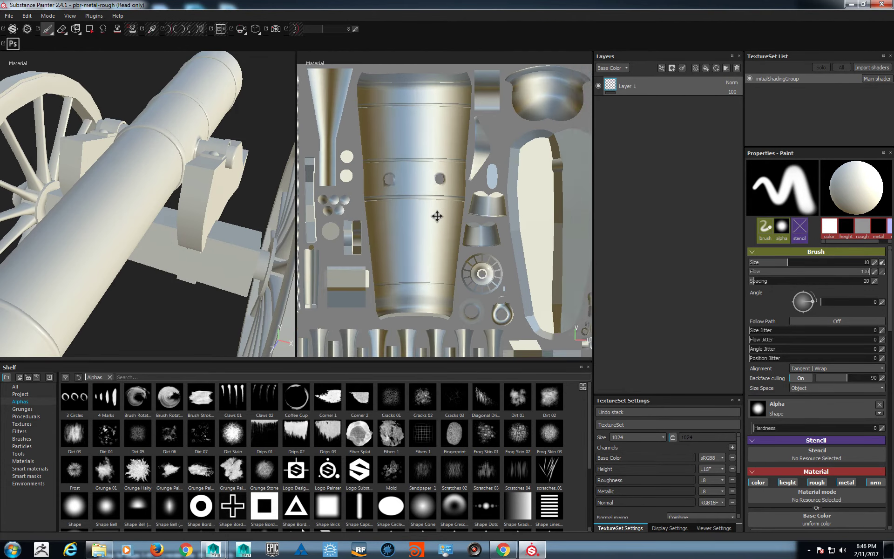
middle_click_drag(440, 191, 419, 286)
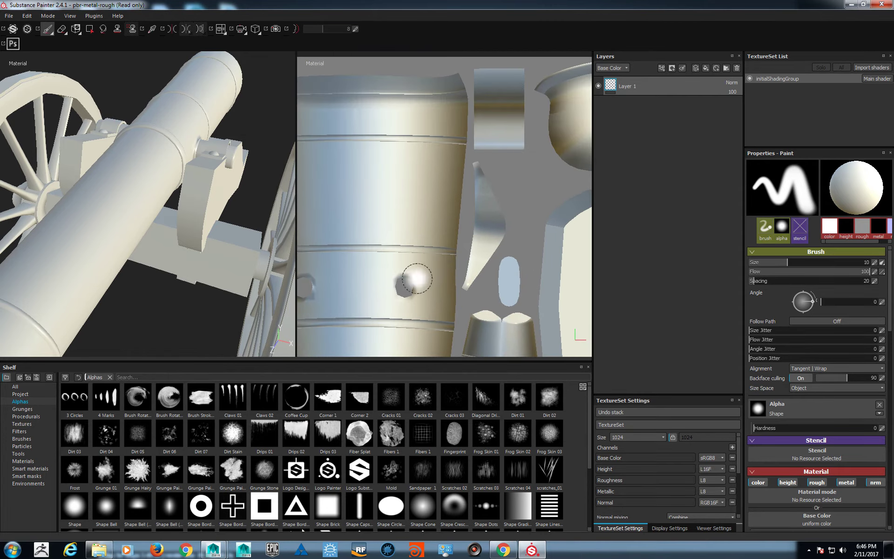
mouse_move(457, 208)
left_mouse_down()
mouse_move(460, 277)
mouse_move(466, 177)
left_mouse_up()
mouse_move(247, 233)
left_mouse_down("alt")
mouse_move(132, 181)
mouse_move(120, 149)
mouse_move(180, 170)
mouse_move(194, 184)
mouse_move(180, 222)
left_mouse_up("alt")
right_click_drag(158, 203, 116, 196, "alt")
left_click_drag(115, 195, 105, 200, "alt")
right_click_drag(105, 200, 153, 230, "alt")
left_click_drag(153, 229, 175, 236, "alt")
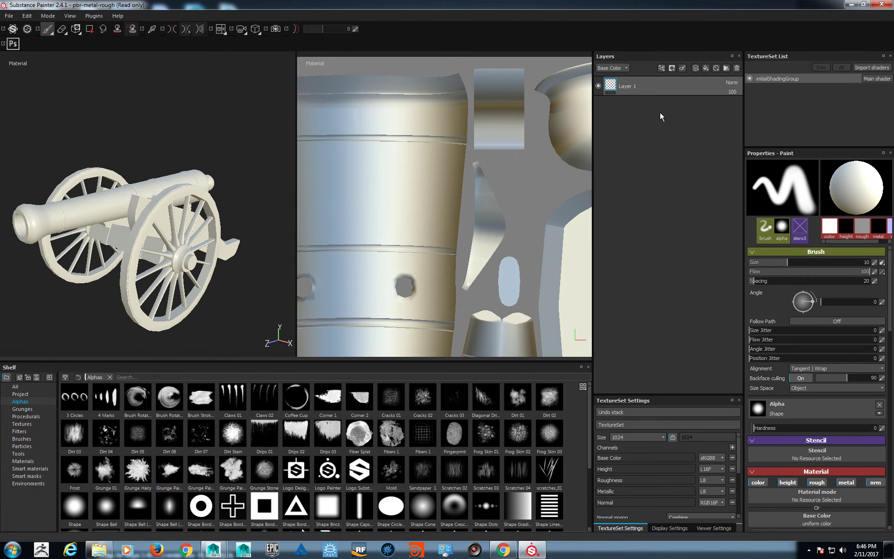
Replace the existing paint layer with a fill layer that has a red base color of R 0.393, G 0.001, B 0.001.
key("Delete")
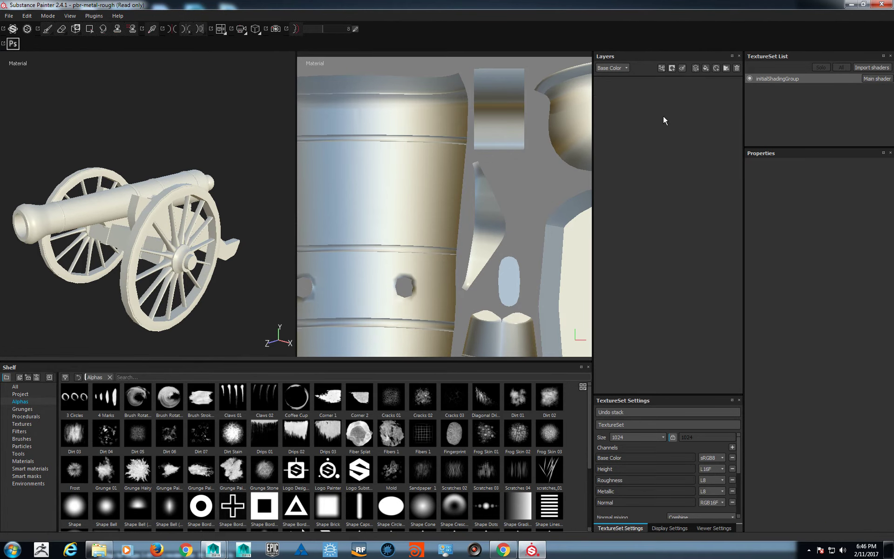
left_click(706, 68)
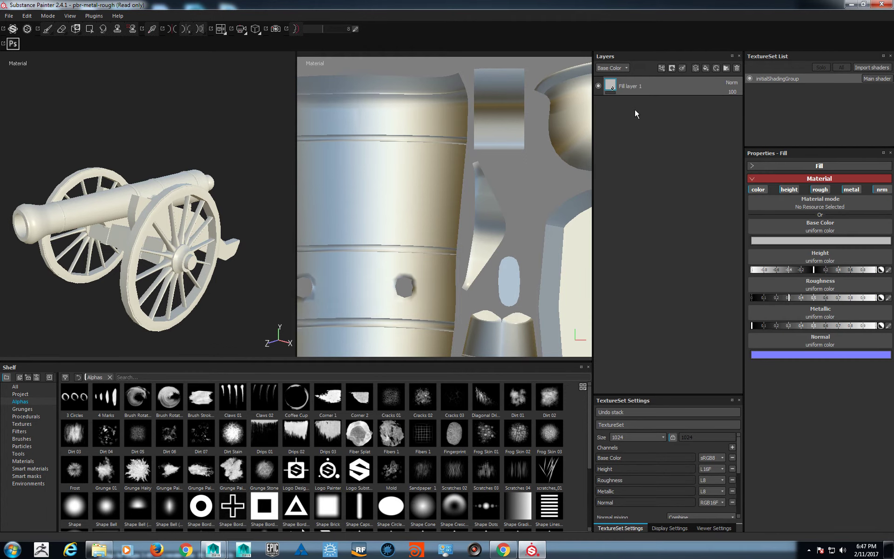
left_click(806, 240)
left_click(800, 223)
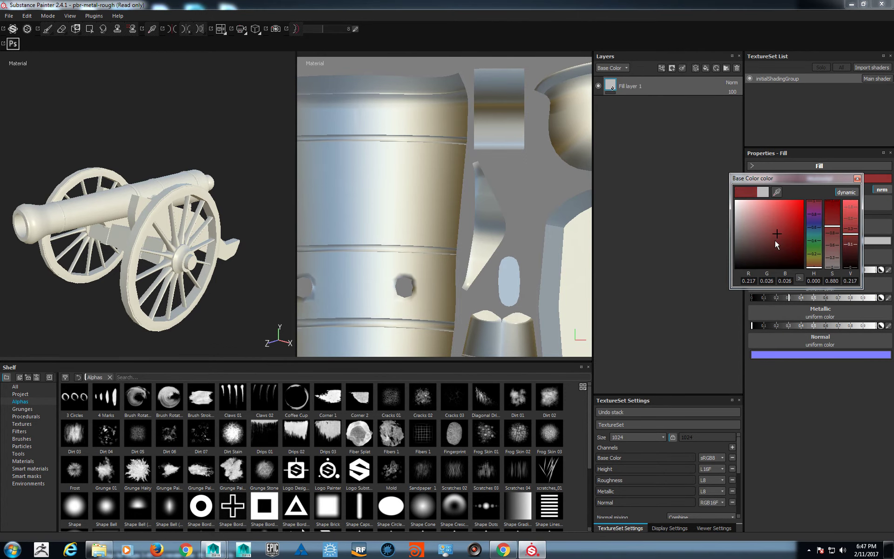
left_click_drag(225, 230, 193, 238, "alt")
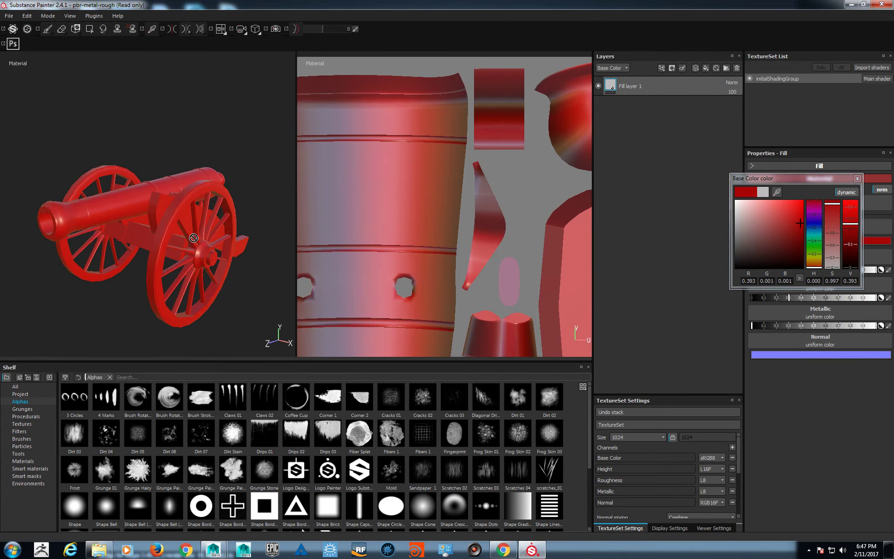
left_click(856, 179)
Add a paint layer above the red fill layer and enlarge TextureSet Settings to show the additional map slots.
left_click(695, 68)
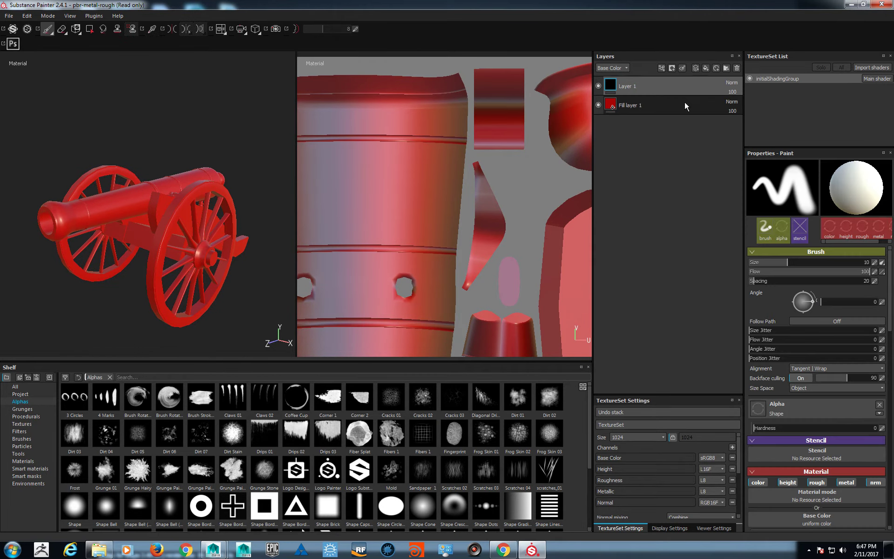
scroll(783, 456, "down", 3)
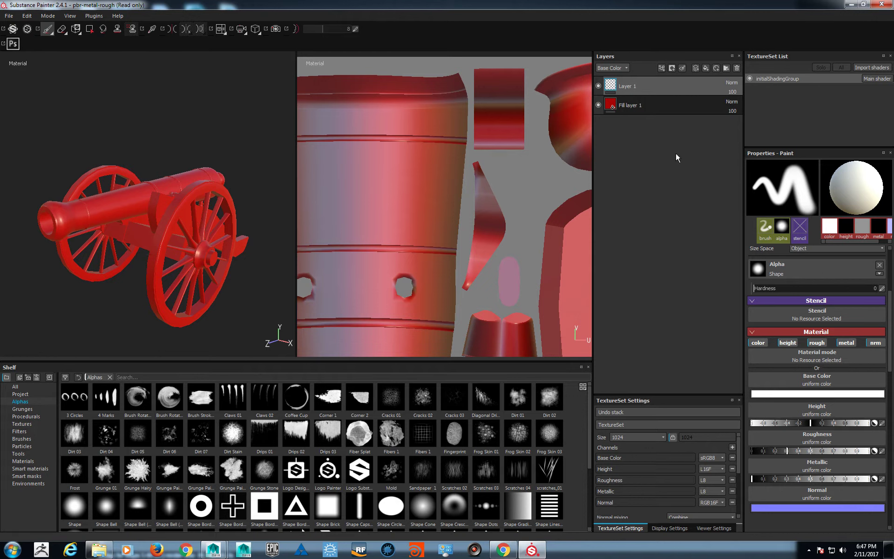
left_click_drag(681, 395, 682, 290)
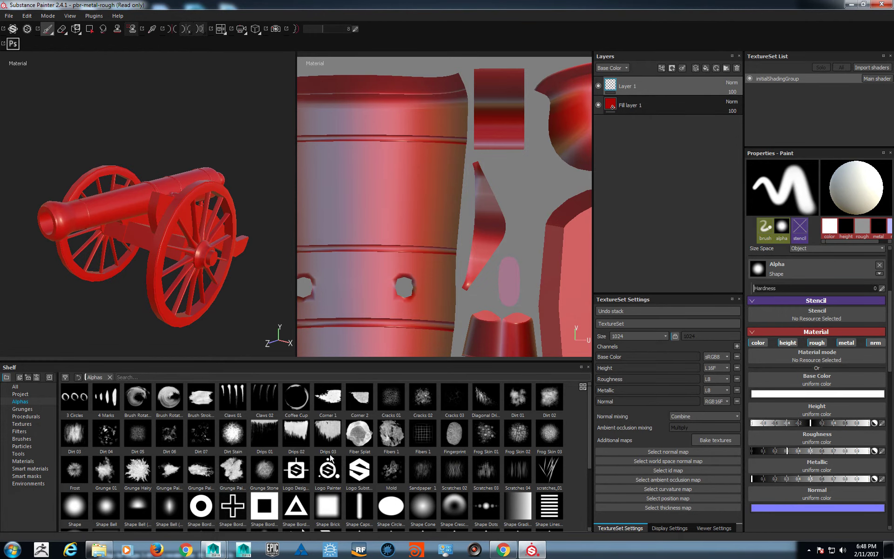
mouse_move(338, 414)
mouse_move(455, 425)
left_click(658, 451)
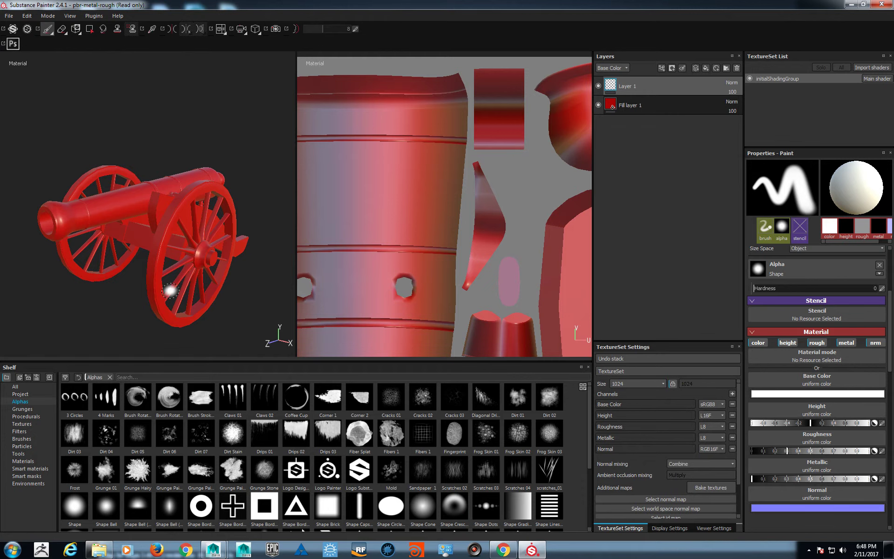
Delete the paint layer above the red fill layer and add a black mask to the fill layer.
right_click(678, 76)
left_click(661, 79)
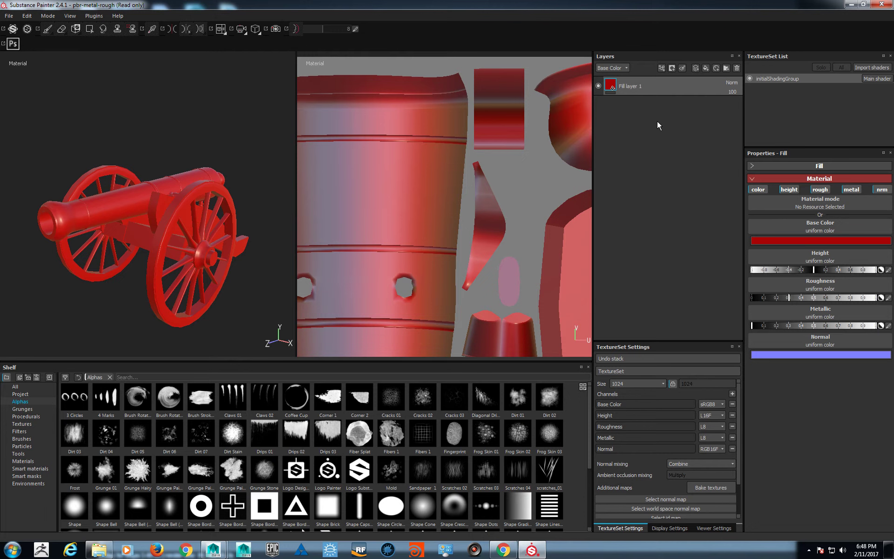
right_click(654, 84)
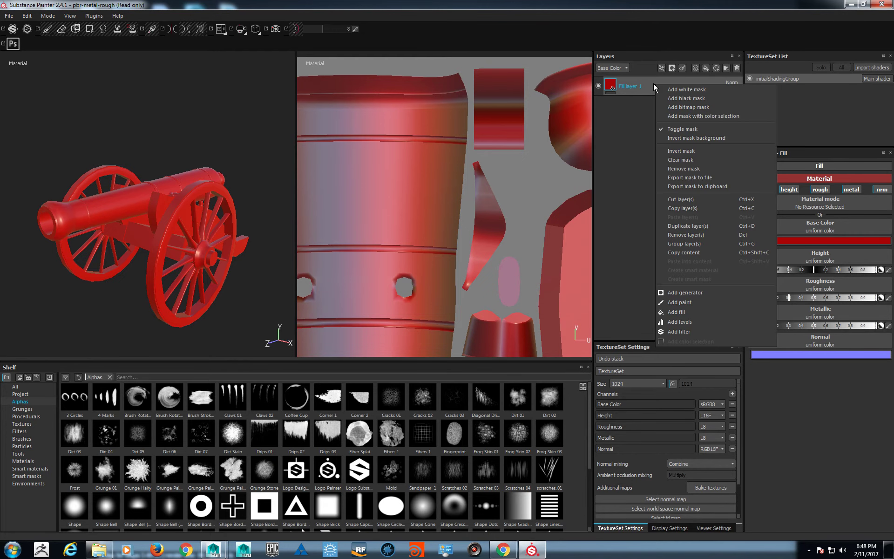
left_click(713, 98)
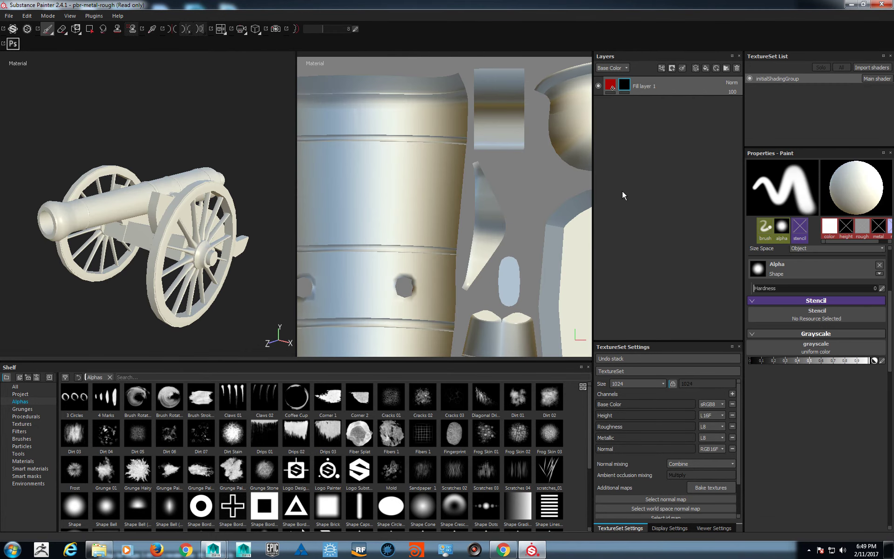
Examine the cannon's polygon wireframe in the 3D and 2D views using the Polygon Fill tool.
left_click_drag(135, 200, 119, 209, "alt")
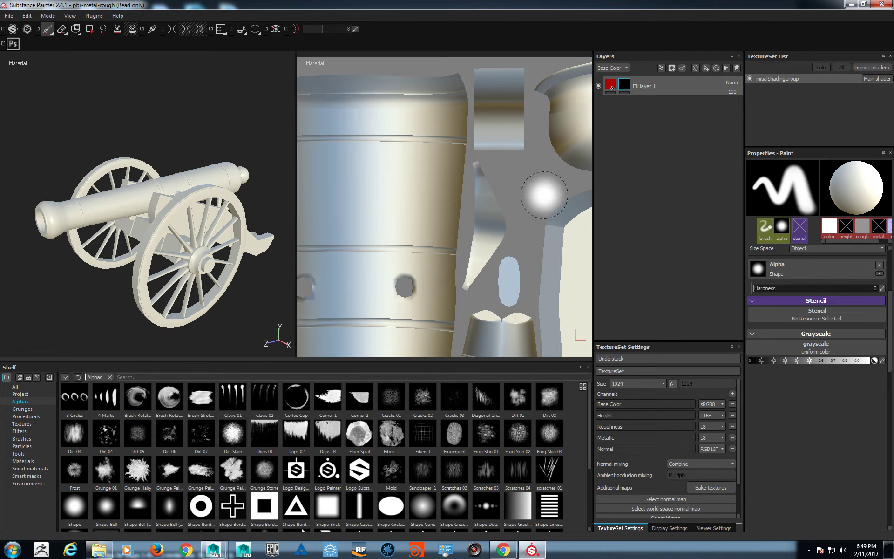
right_click_drag(537, 216, 410, 219, "alt")
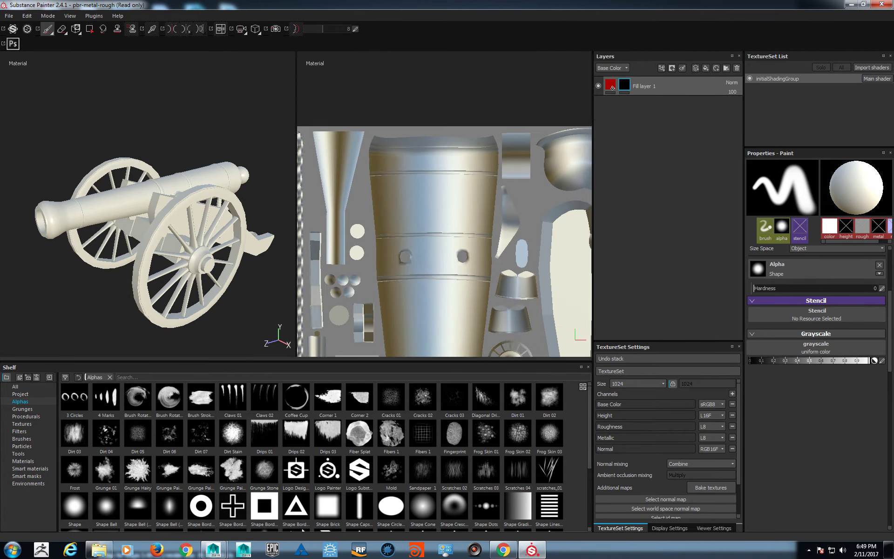
middle_click_drag(410, 233, 415, 209, "alt")
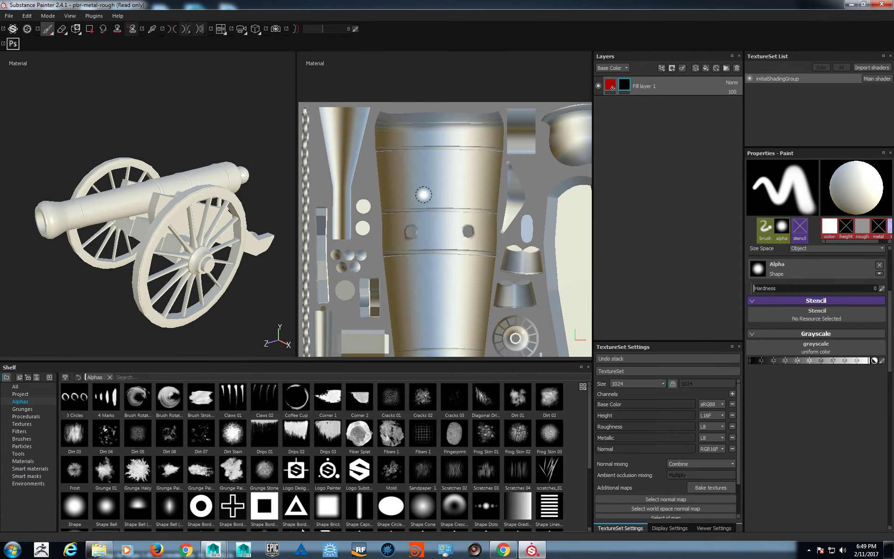
scroll(423, 195, "down", 2)
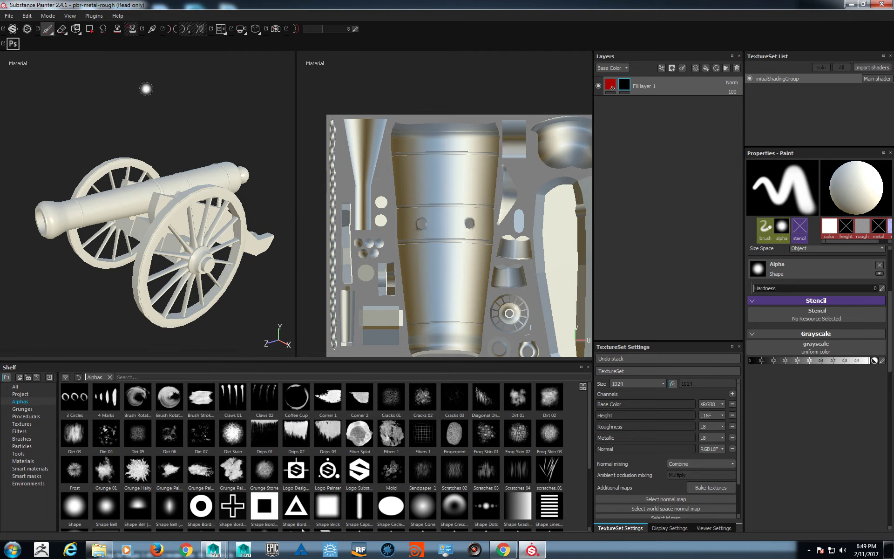
left_click(90, 29)
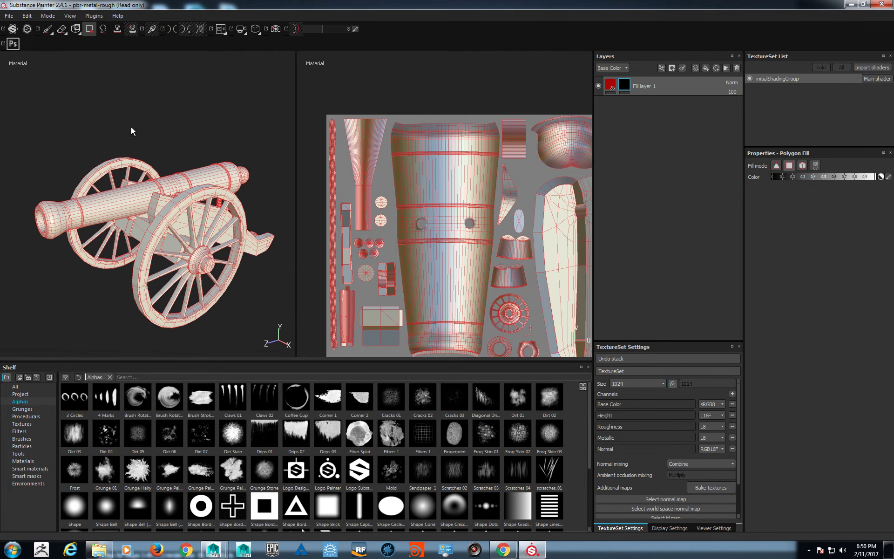
mouse_move(150, 189)
left_mouse_down("alt")
mouse_move(170, 180)
mouse_move(155, 184)
left_mouse_up("alt")
right_click_drag(155, 184, 152, 177, "alt")
left_click_drag(151, 176, 163, 154, "alt")
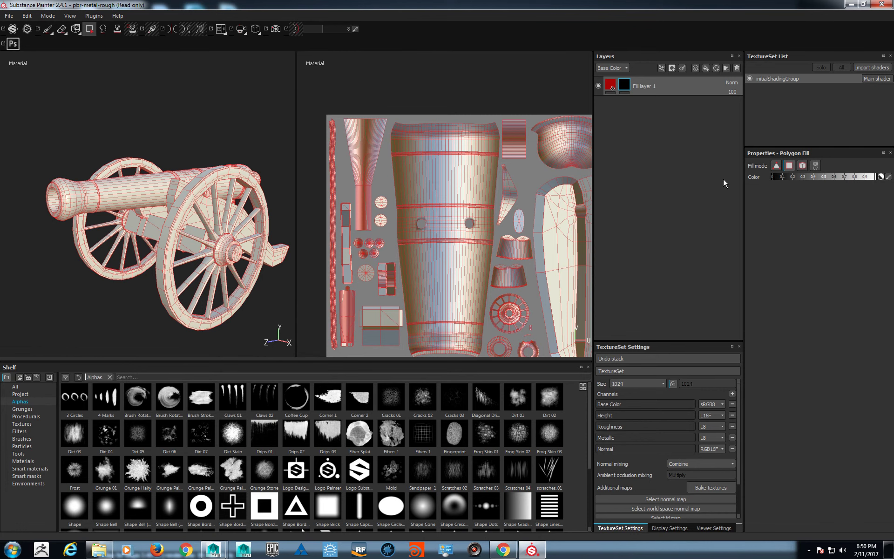
Brush freehand strokes along the barrel in the fill layer's black mask and check the mask preview.
left_click(47, 29)
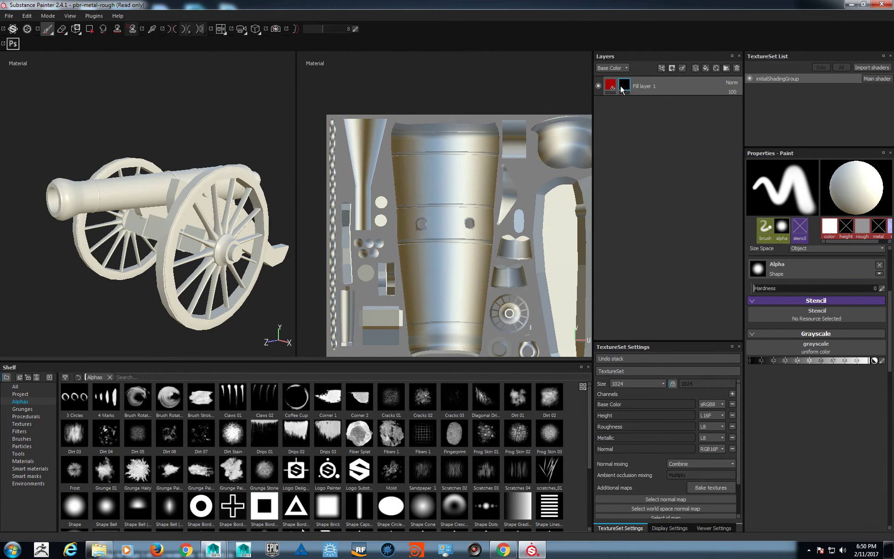
mouse_move(468, 156)
left_mouse_down()
mouse_move(436, 298)
mouse_move(461, 192)
mouse_move(453, 300)
mouse_move(479, 159)
mouse_move(470, 298)
left_mouse_up()
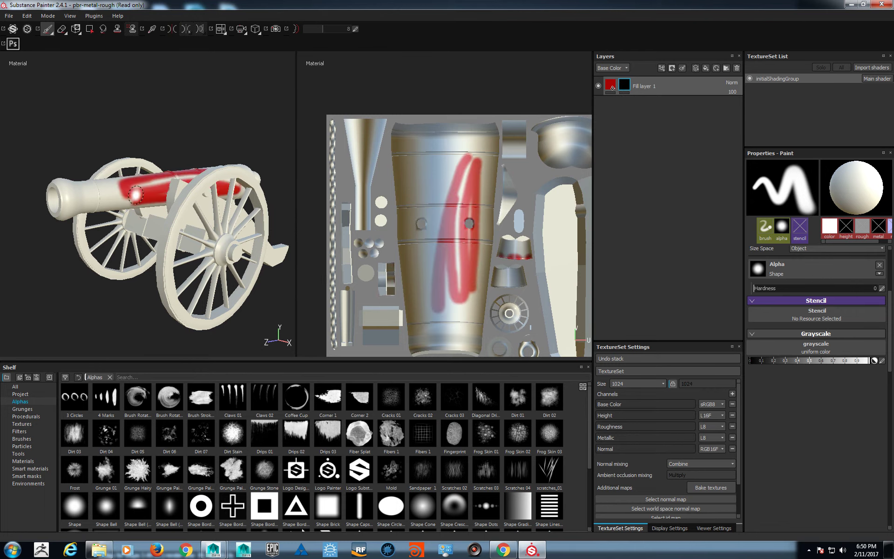
left_click_drag(79, 149, 18, 175, "alt")
right_click_drag(18, 174, 176, 293, "alt")
left_click_drag(176, 293, 154, 256, "alt")
left_click_drag(159, 166, 111, 210)
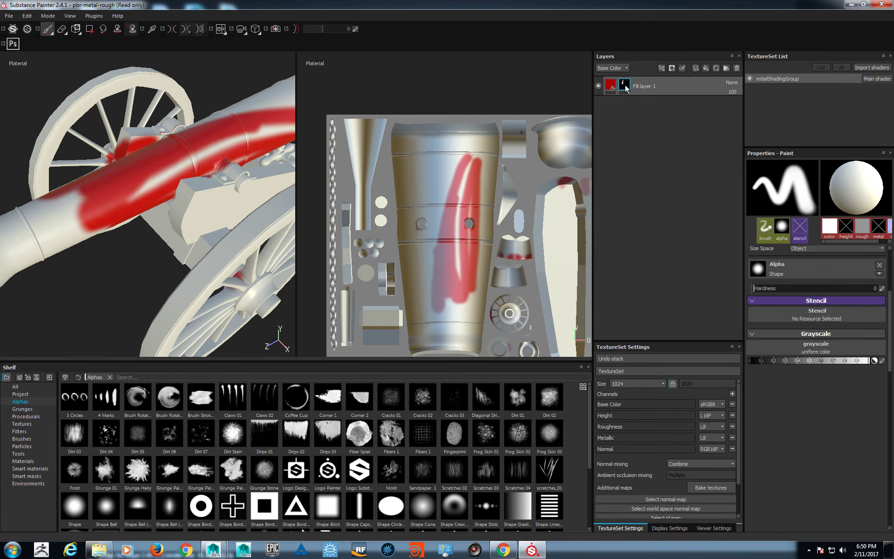
mouse_move(624, 88)
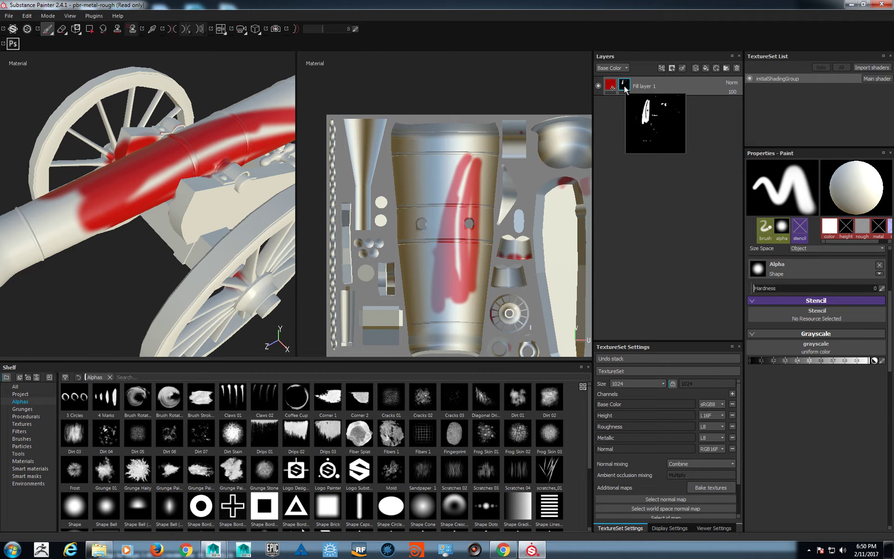
Undo the freehand strokes brushed into the fill layer's mask.
key("ctrl+z")
key("ctrl+z")
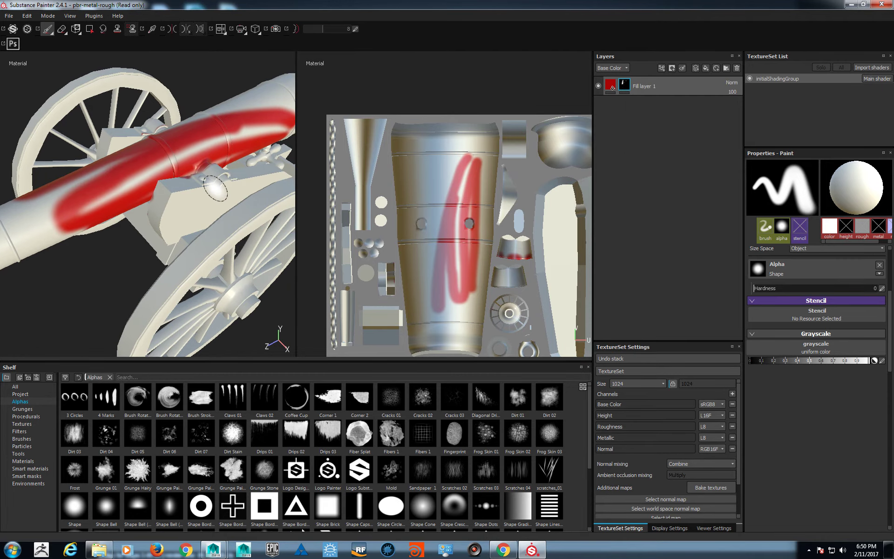
key("ctrl+z")
Try Polygon Fill in triangle mode on the barrel's UV shell and undo the fill.
middle_click_drag(458, 224, 435, 182, "alt")
right_click_drag(435, 182, 376, 173, "alt")
scroll(375, 173, "down", 1)
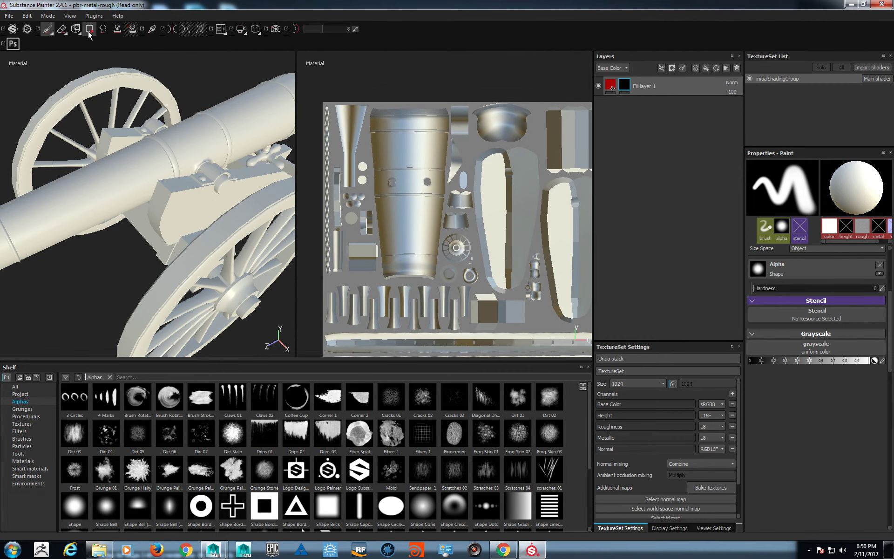
left_click(90, 29)
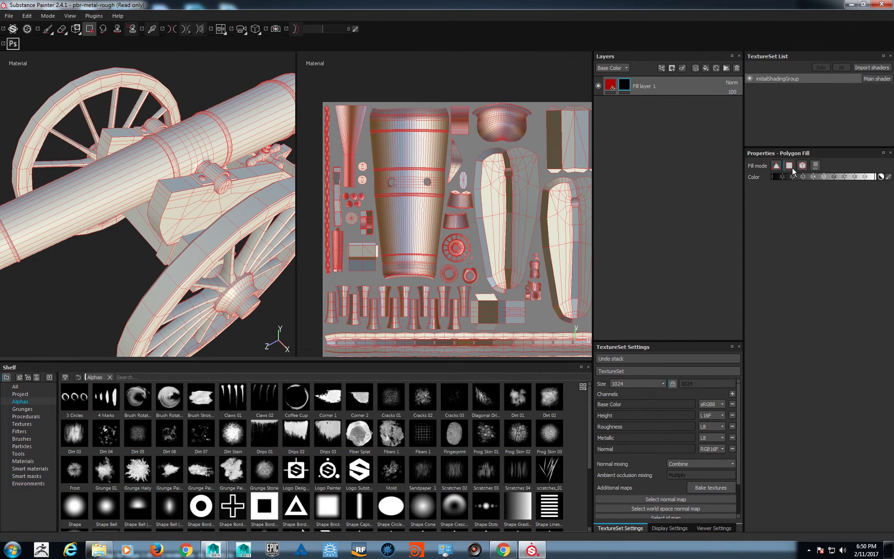
left_click(775, 166)
middle_click_drag(426, 184, 435, 227, "alt")
right_click_drag(435, 227, 454, 212, "alt")
mouse_move(454, 212)
middle_mouse_down("alt")
mouse_move(489, 250)
mouse_move(486, 231)
middle_mouse_up("alt")
right_click_drag(481, 293, 486, 250, "alt")
left_click_drag(496, 205, 457, 189)
key("ctrl+z")
Try Polygon Fill in quad mode on two narrow barrel faces and undo both fills.
left_click(789, 166)
left_click(525, 233)
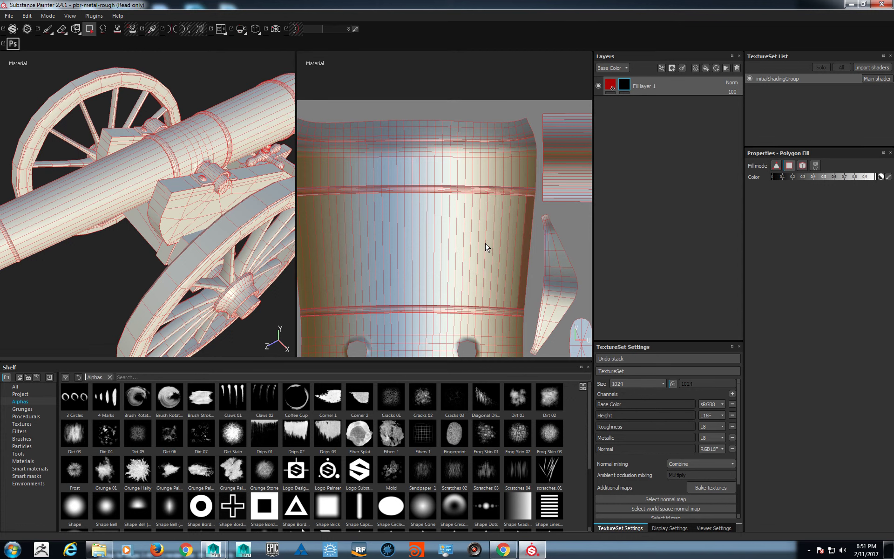
left_click(486, 247)
left_click(463, 245)
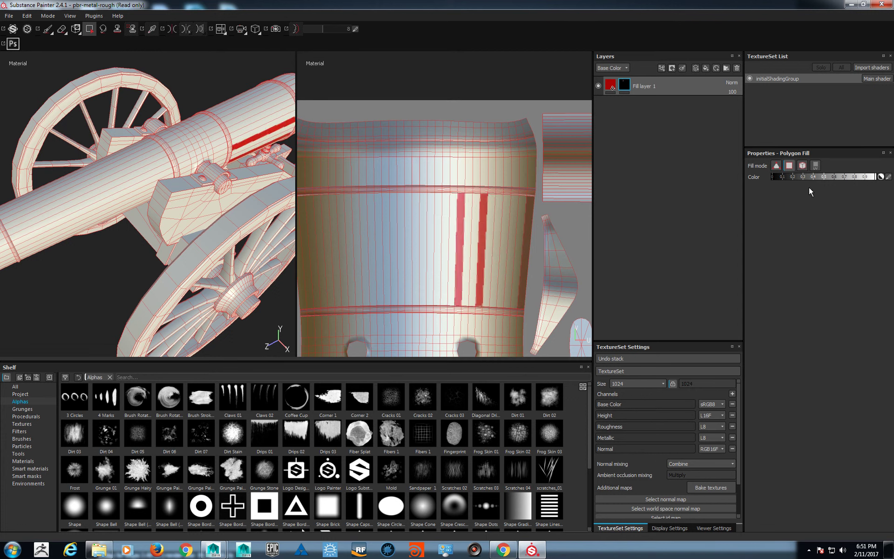
key("ctrl+z")
key("ctrl+z")
Fill the barrel's whole UV shell in the mask using Polygon Fill in UV chunk mode.
left_click(803, 165)
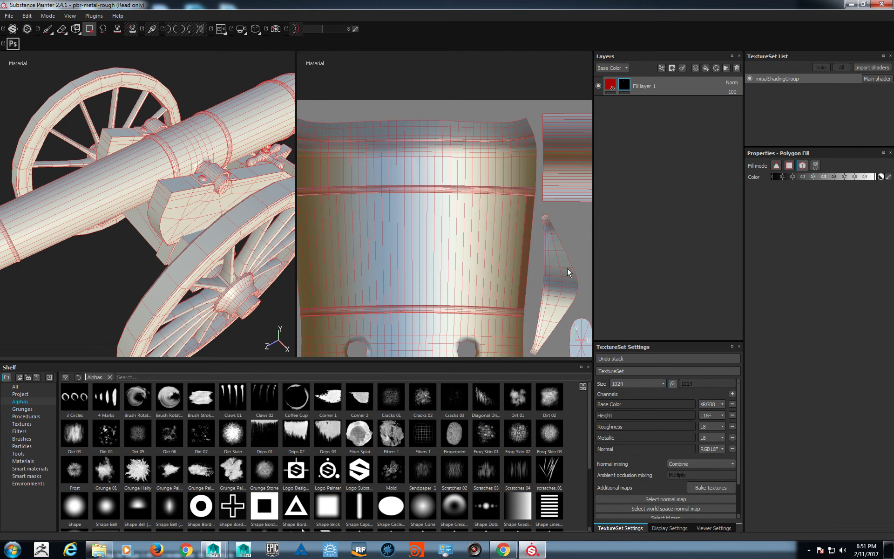
middle_click_drag(567, 267, 513, 244)
left_click(814, 165)
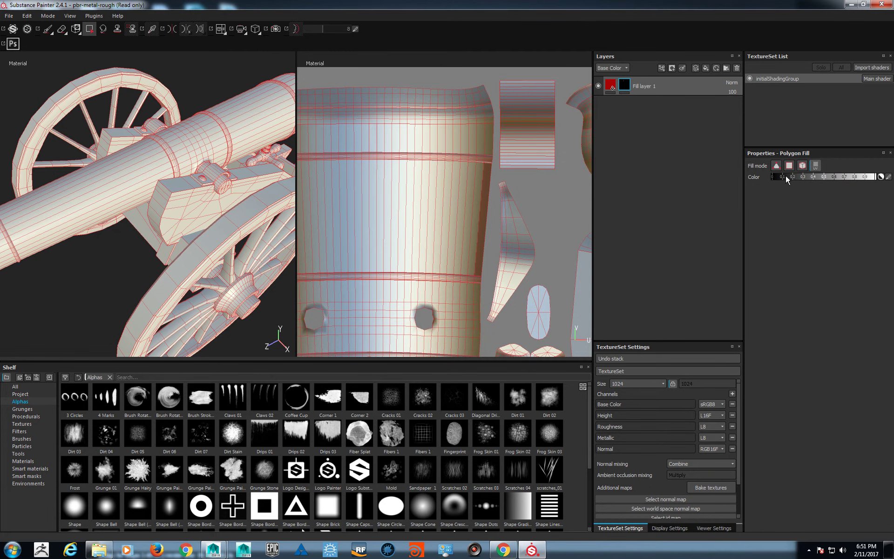
left_click(441, 209)
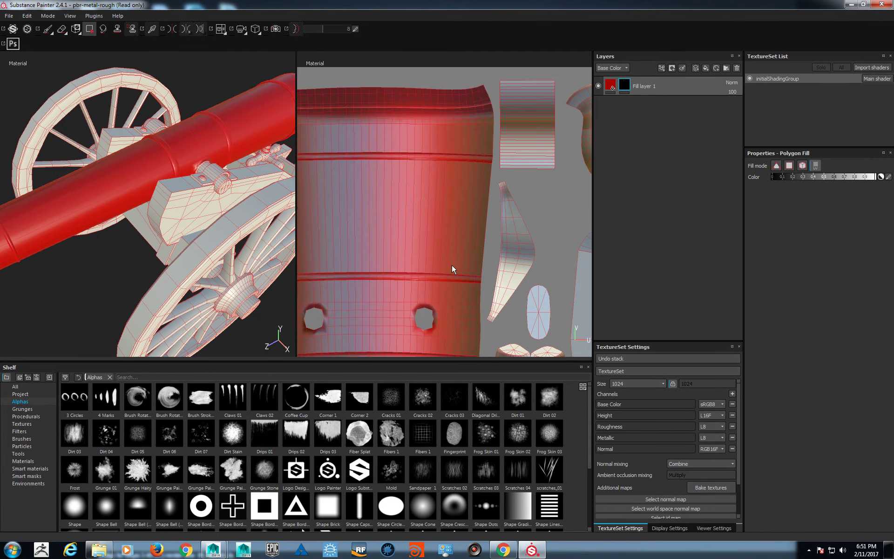
Inspect the filled barrel and the fill layer's material properties, then reselect the layer's mask.
scroll(471, 184, "down", 3)
right_click_drag(464, 178, 456, 206, "alt")
mouse_move(456, 205)
middle_mouse_down("alt")
mouse_move(467, 199)
mouse_move(447, 213)
middle_mouse_up("alt")
left_click(610, 87)
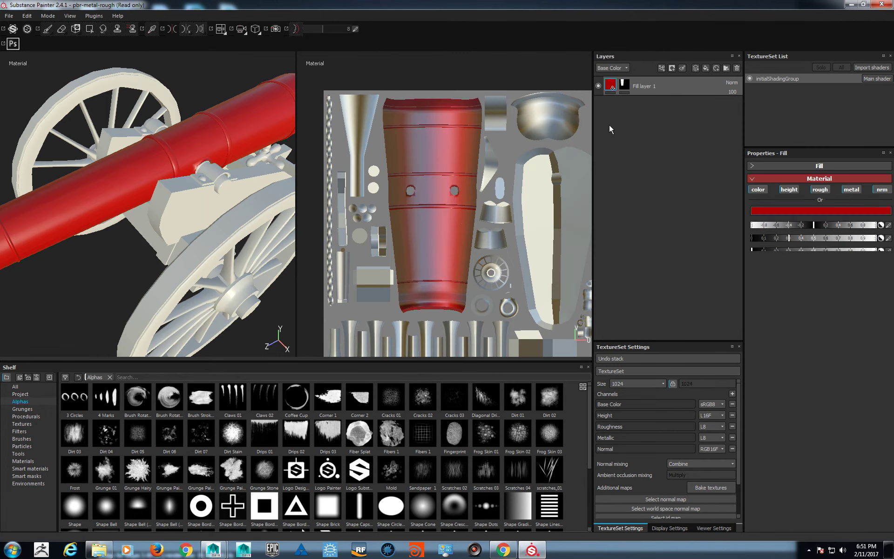
left_click(623, 87)
Fill the outer treads of the wheel rims and the axle end cap in the mask.
scroll(457, 202, "up", 4)
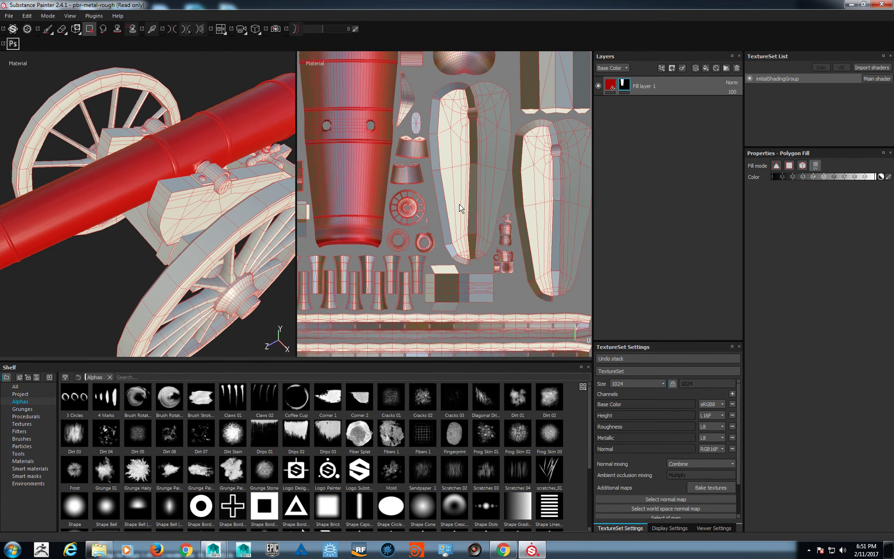
middle_click_drag(229, 174, 211, 182, "alt")
middle_click_drag(448, 277, 446, 270, "alt")
left_click_drag(217, 212, 232, 201, "alt")
left_click(204, 237)
left_click_drag(176, 200, 198, 225, "alt")
right_click_drag(197, 226, 186, 236, "alt")
left_click_drag(185, 239, 266, 209, "alt")
right_click_drag(266, 210, 112, 202, "alt")
middle_click_drag(448, 337, 465, 301, "alt")
left_click_drag(236, 255, 221, 219, "alt")
middle_click_drag(228, 256, 207, 218, "alt")
right_click_drag(186, 261, 221, 281, "alt")
left_click(199, 237)
Fill the carriage's side panel beside the barrel in the mask.
middle_click_drag(128, 245, 154, 243, "alt")
left_click_drag(219, 240, 163, 191, "alt")
left_click_drag(82, 250, 211, 256, "alt")
middle_click_drag(211, 255, 210, 233, "alt")
left_click_drag(210, 233, 171, 242, "alt")
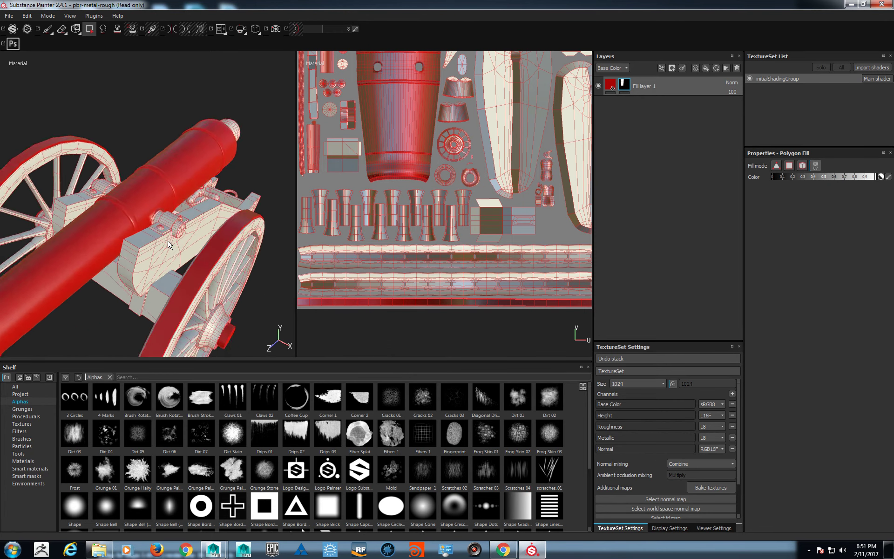
right_click_drag(171, 242, 203, 280, "alt")
left_click_drag(204, 280, 221, 293, "alt")
mouse_move(158, 269)
left_mouse_down("alt")
mouse_move(182, 268)
mouse_move(168, 265)
left_mouse_up("alt")
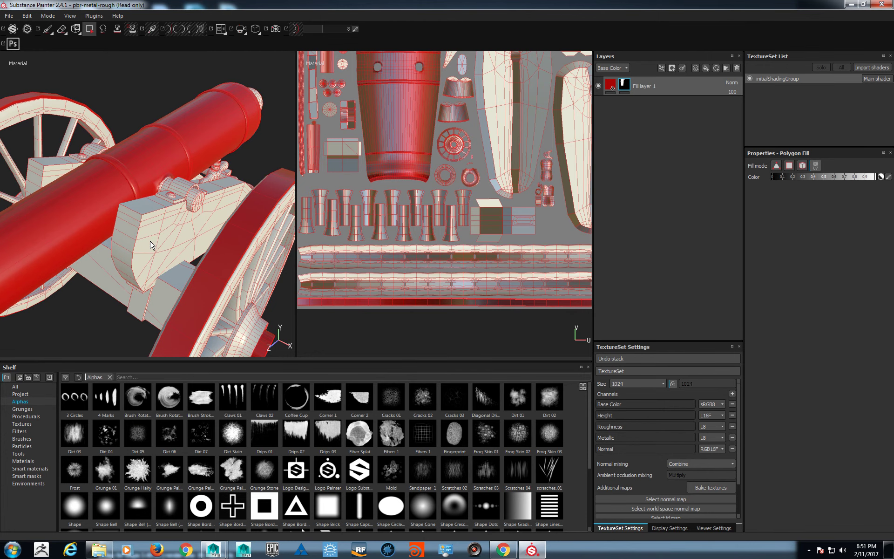
left_click(159, 232)
left_click_drag(158, 229, 213, 136, "alt")
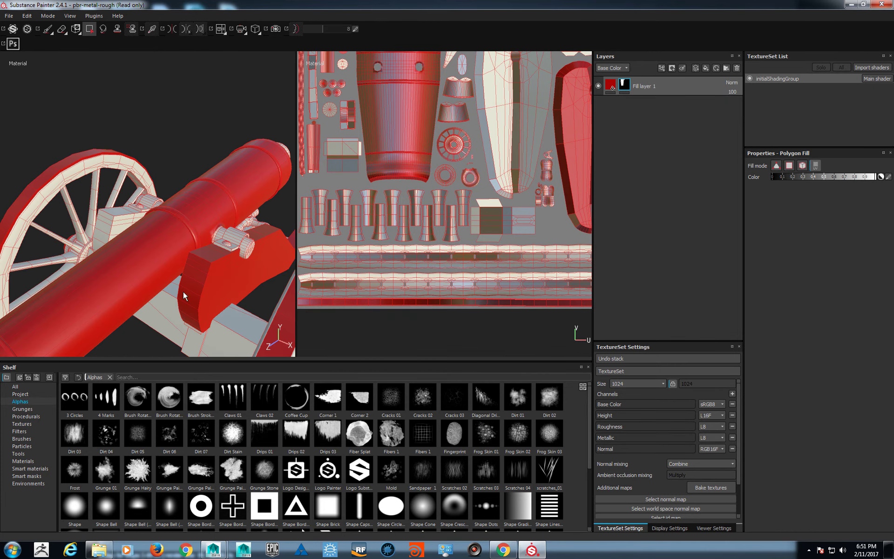
Turn on symmetry, look through the mirror axis and symmetry plane options, and turn symmetry off again.
left_click(171, 28)
key("f")
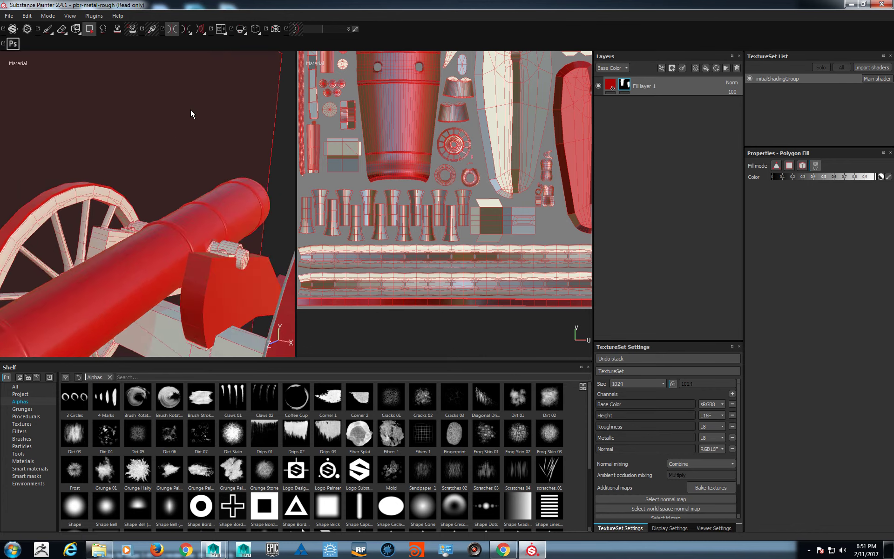
left_click(176, 28)
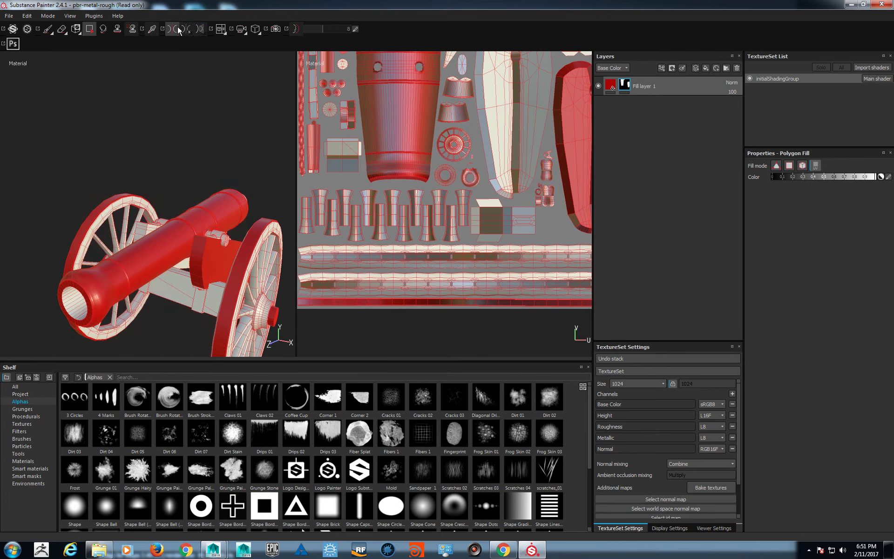
left_click(176, 29)
left_click(185, 31)
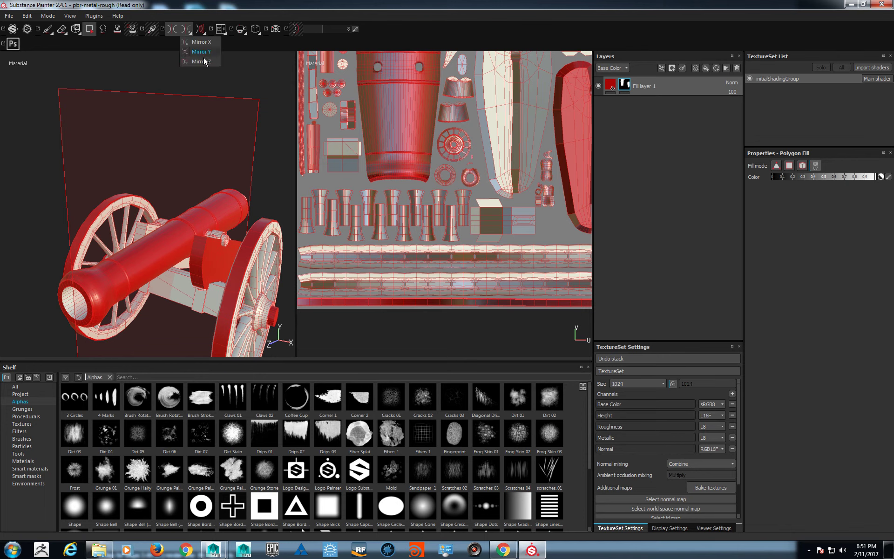
left_click(199, 29)
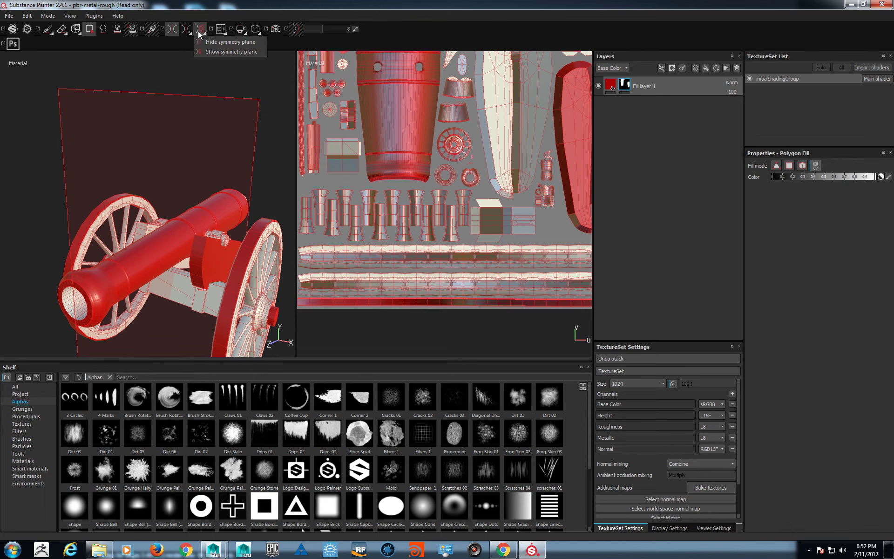
left_click_drag(152, 123, 204, 259, "alt")
left_click(209, 41)
left_click(169, 34)
Undo the fill on the carriage's side panel.
right_click_drag(204, 259, 217, 295, "alt")
key("ctrl+z")
left_click_drag(217, 295, 47, 193, "alt")
Set the Polygon Fill color to near black and clear the axle end cap from the mask.
left_click_drag(224, 261, 208, 275, "alt")
middle_click_drag(208, 275, 168, 198, "alt")
left_click_drag(167, 197, 201, 259, "alt")
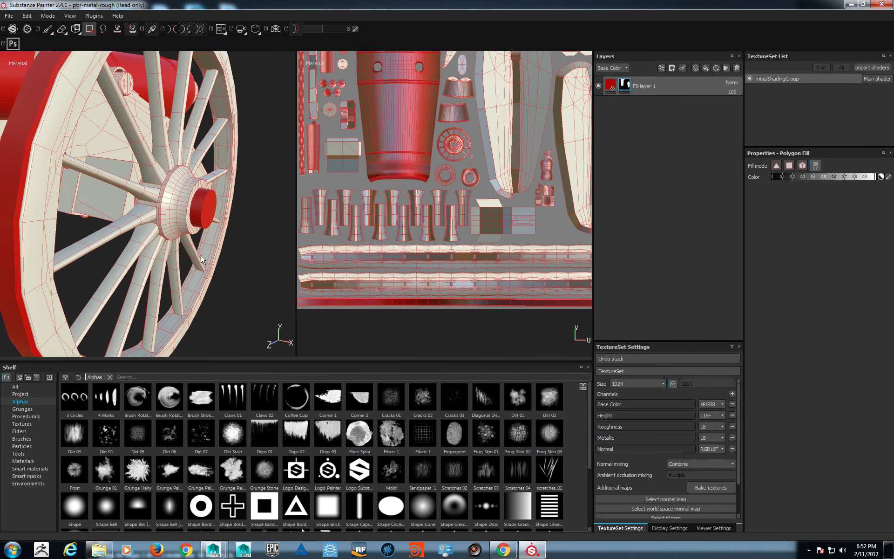
left_click_drag(193, 203, 240, 271, "alt")
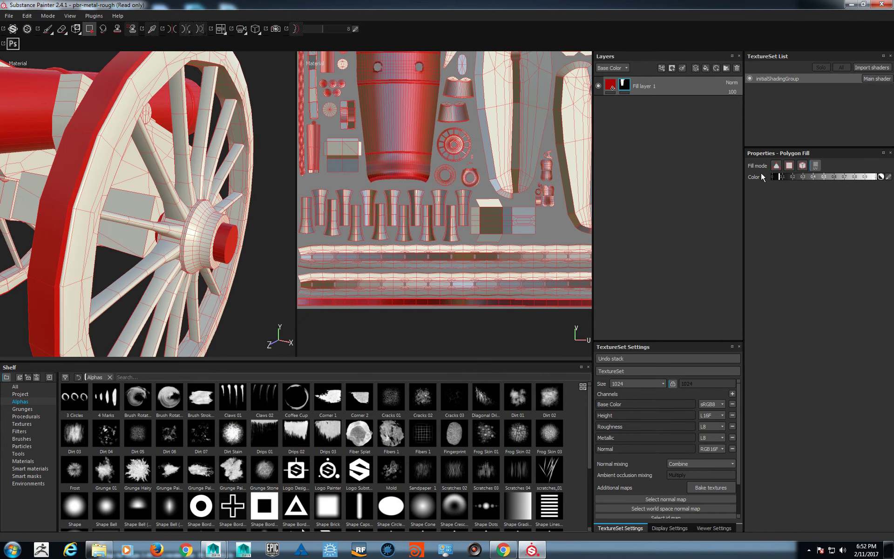
left_click_drag(226, 246, 474, 233, "alt")
Set the Polygon Fill color back to white and fill the wheel hubs and the metal straps around the axle beam.
left_click_drag(153, 169, 171, 238, "alt")
left_click(182, 241)
left_click(172, 239)
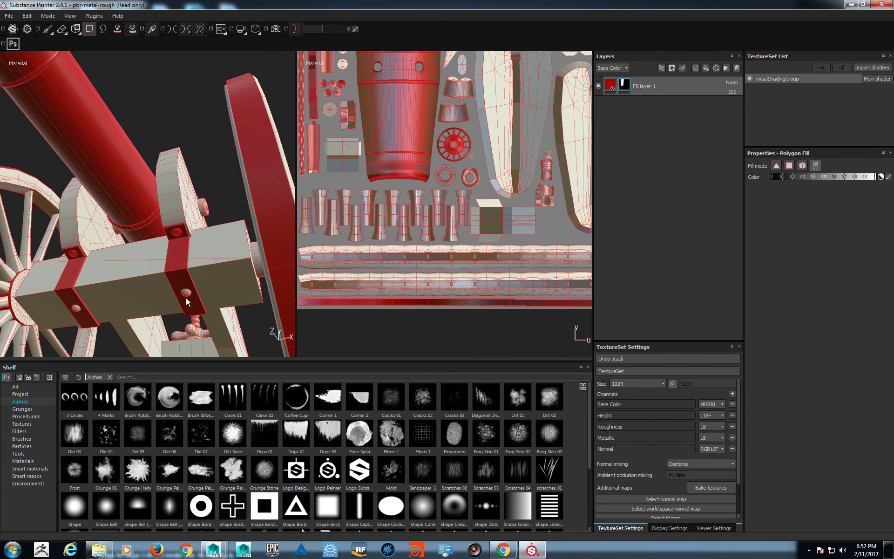
Fill the round bolt heads on the carriage through their UV shells in the 2D view.
left_click_drag(204, 297, 170, 253, "alt")
left_click_drag(226, 244, 77, 256, "alt")
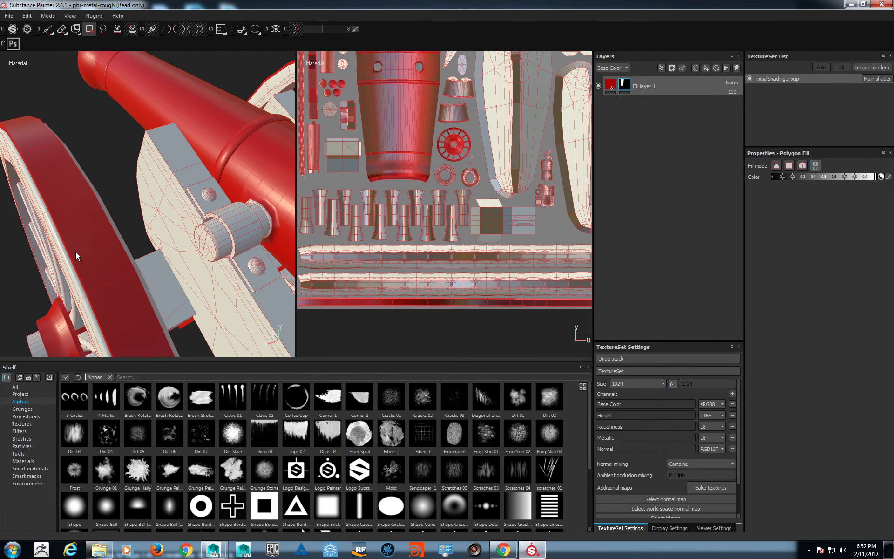
middle_click_drag(342, 89, 367, 173, "alt")
left_click_drag(371, 177, 345, 164)
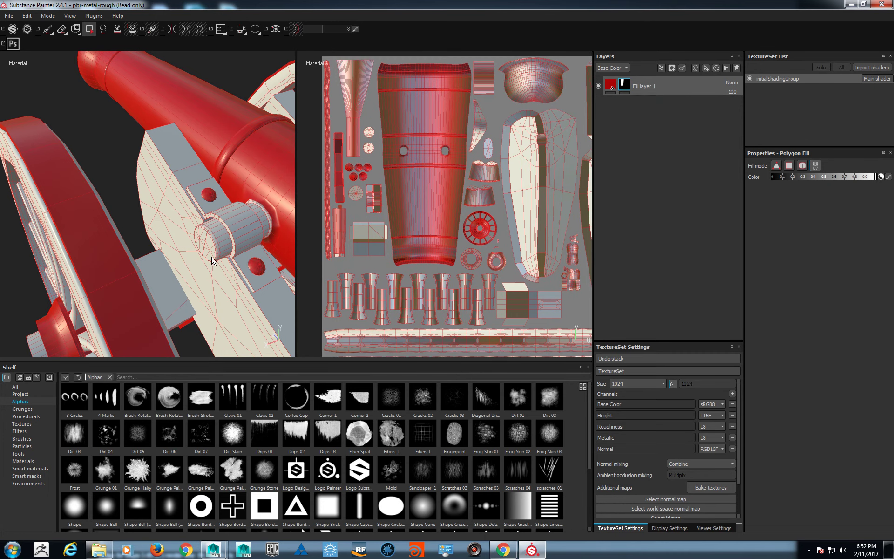
Fill the barrel's side trunnion and the breech end with its round knob in the mask.
left_click(250, 234)
middle_click_drag(231, 263, 103, 207, "alt")
right_click_drag(103, 208, 89, 181, "alt")
middle_click_drag(89, 181, 86, 173, "alt")
left_click_drag(85, 173, 186, 194, "alt")
Fill the threaded elevating screw and one arm of its handle, undoing the stray fill on the carriage panel.
left_click(147, 215)
left_click(133, 219)
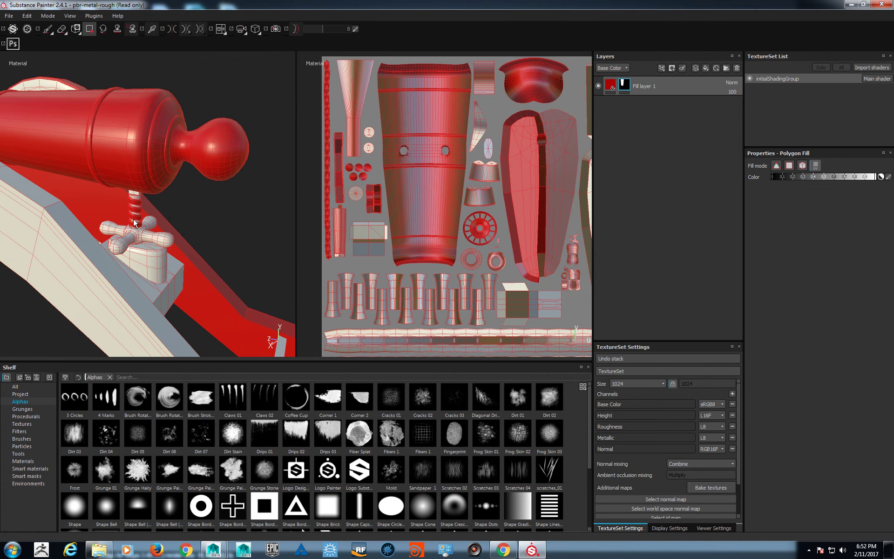
left_click(150, 238)
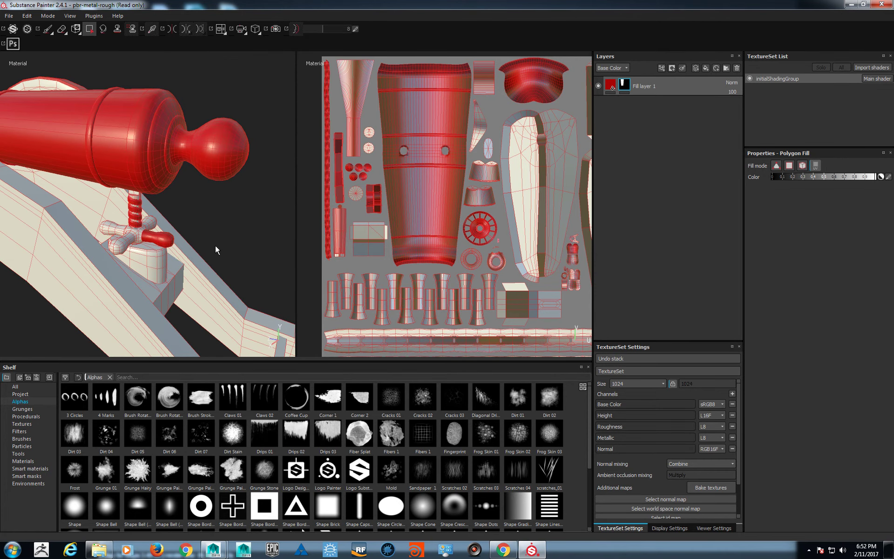
Fill the remaining parts of the elevating screw's handle and a small ring-shaped UV shell in the mask.
middle_click_drag(552, 272, 477, 216, "alt")
left_click_drag(504, 229, 495, 179)
right_click_drag(534, 190, 539, 365, "alt")
left_click_drag(461, 222, 482, 254)
key("ctrl+z")
left_click_drag(179, 200, 126, 232, "alt")
right_click_drag(126, 233, 480, 294, "alt")
middle_click_drag(480, 294, 579, 290, "alt")
right_click_drag(580, 290, 353, 218, "alt")
middle_click_drag(416, 246, 420, 259, "alt")
left_click(472, 239)
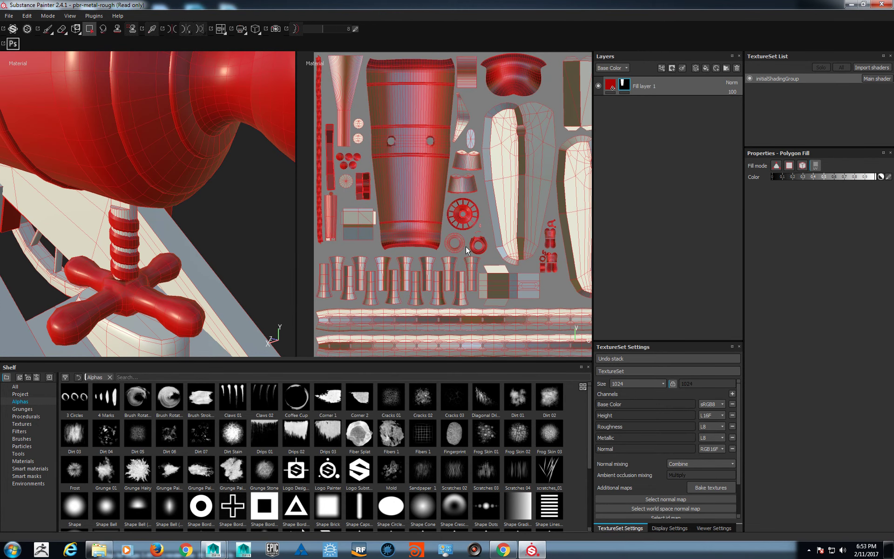
Examine the red-filled metal parts across the whole cannon and in the UV layout.
left_click_drag(181, 265, 154, 242, "alt")
right_click_drag(154, 242, 66, 200, "alt")
left_click_drag(66, 200, 175, 165, "alt")
right_click_drag(176, 169, 98, 142, "alt")
mouse_move(228, 196)
left_mouse_down("alt")
mouse_move(196, 210)
mouse_move(151, 188)
mouse_move(219, 236)
mouse_move(236, 205)
left_mouse_up("alt")
right_click_drag(235, 205, 126, 186, "alt")
left_click_drag(126, 186, 54, 264, "alt")
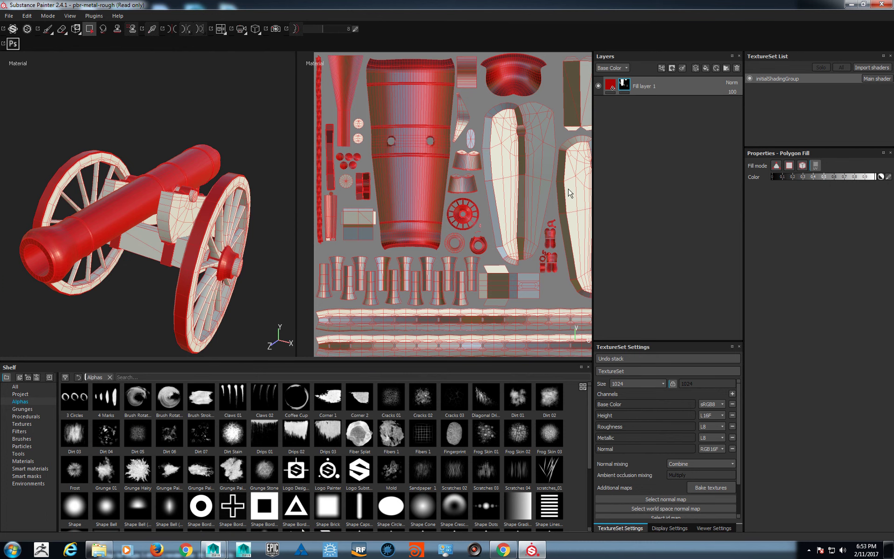
middle_click_drag(519, 165, 526, 209, "alt")
right_click_drag(526, 208, 468, 206, "alt")
middle_click_drag(468, 205, 469, 199, "alt")
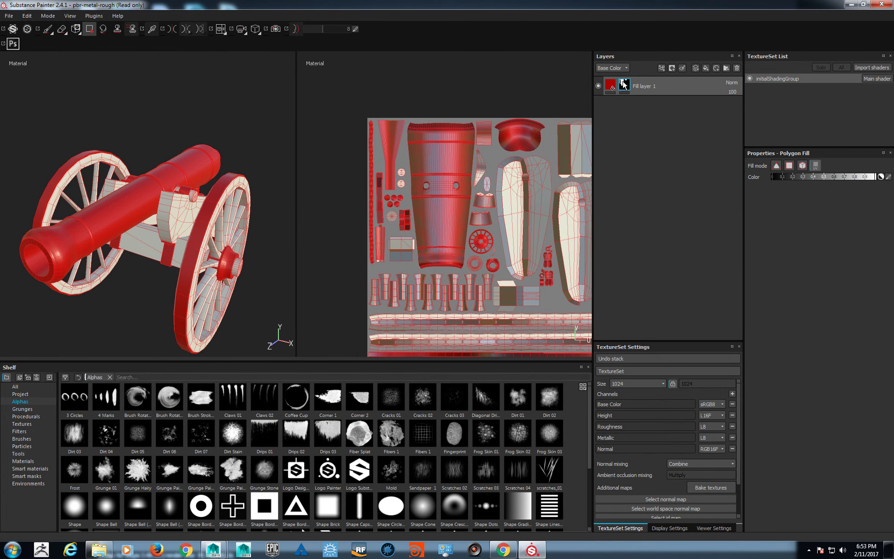
Apply the Iron Grinded material from the shelf to the masked red fill layer.
mouse_move(623, 84)
left_click(610, 86)
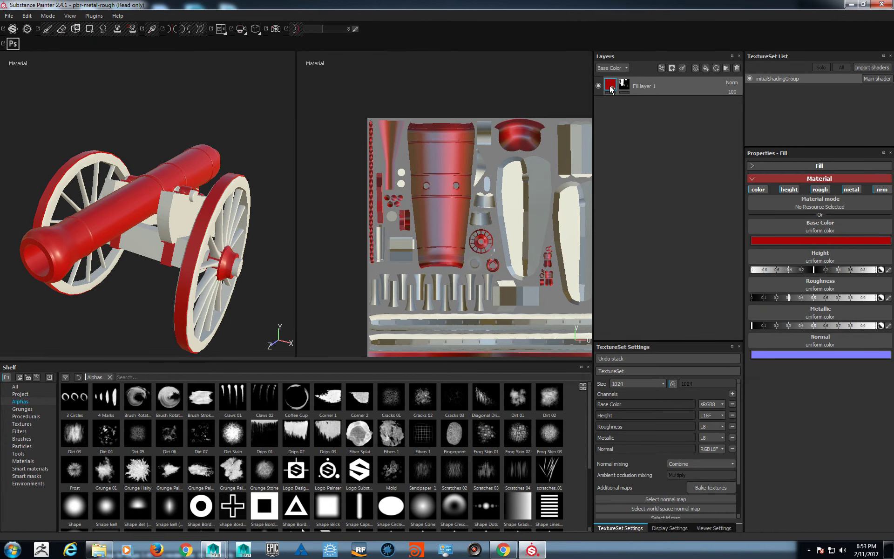
left_click_drag(185, 216, 152, 226, "alt")
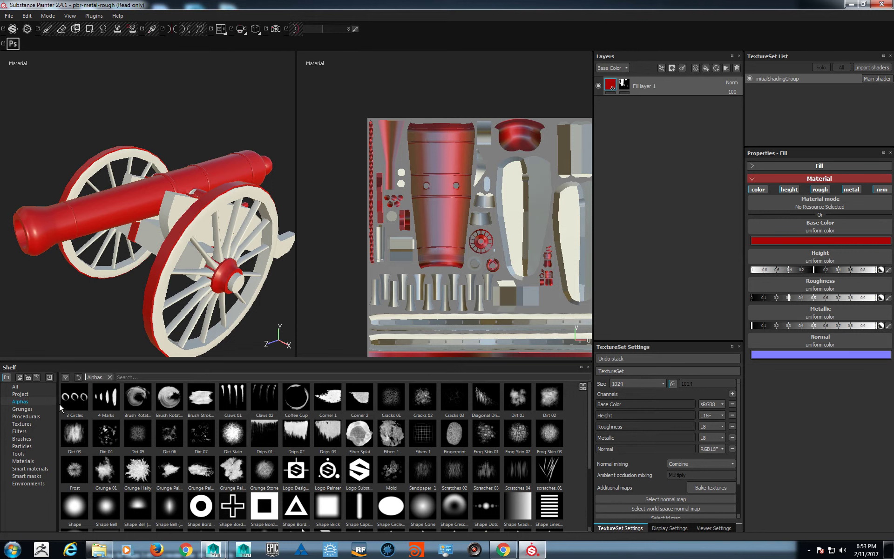
mouse_move(60, 403)
left_click(26, 460)
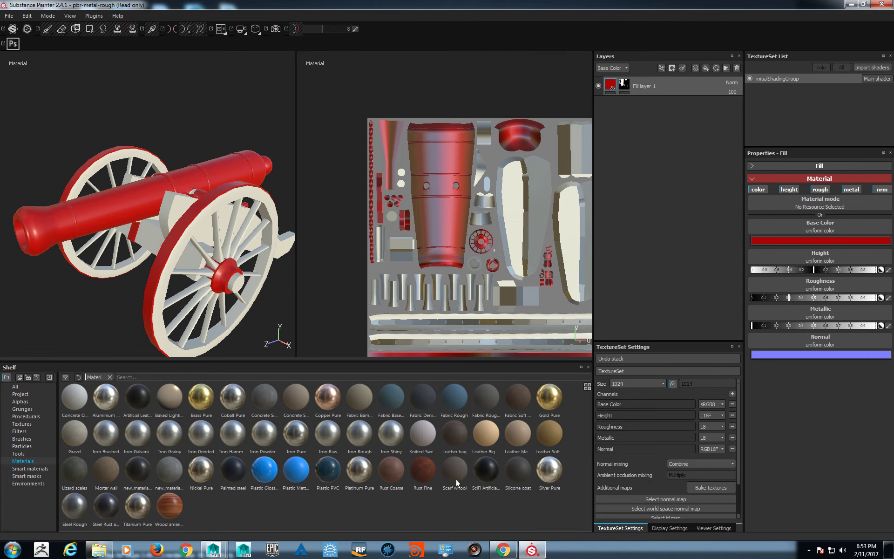
mouse_move(457, 478)
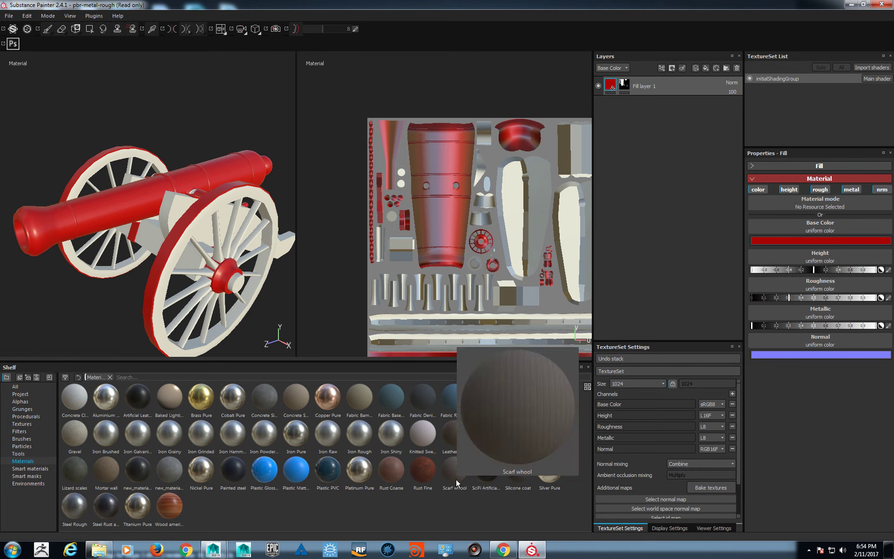
mouse_move(517, 487)
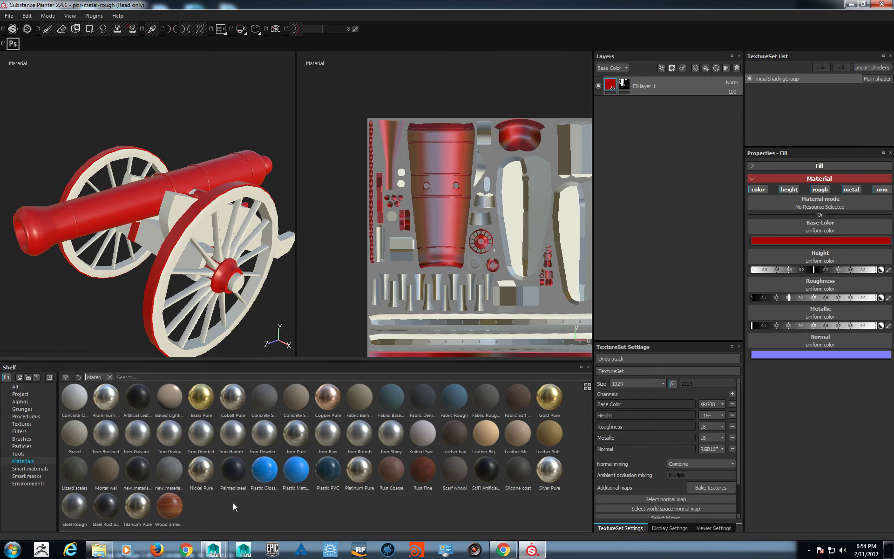
left_click(200, 432)
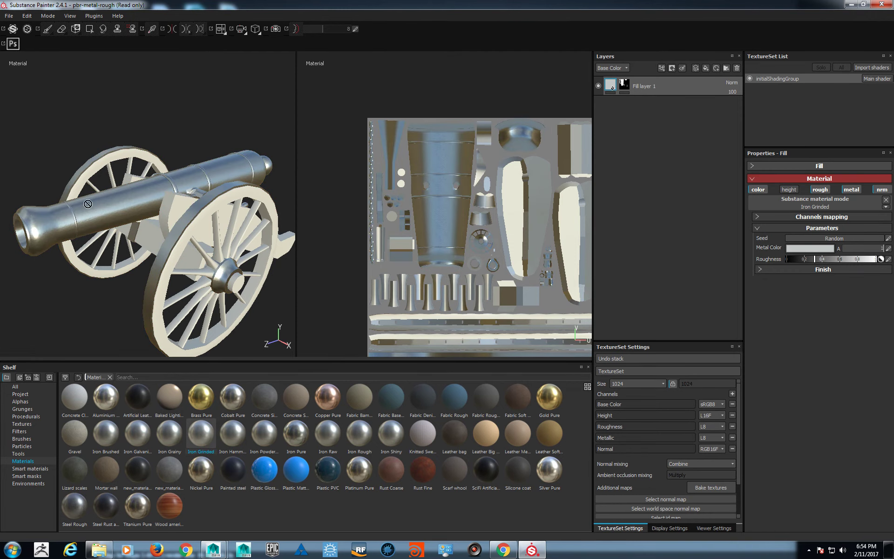
middle_click_drag(157, 246, 205, 236, "alt")
left_click_drag(205, 236, 235, 233, "alt")
right_click_drag(236, 233, 241, 297, "alt")
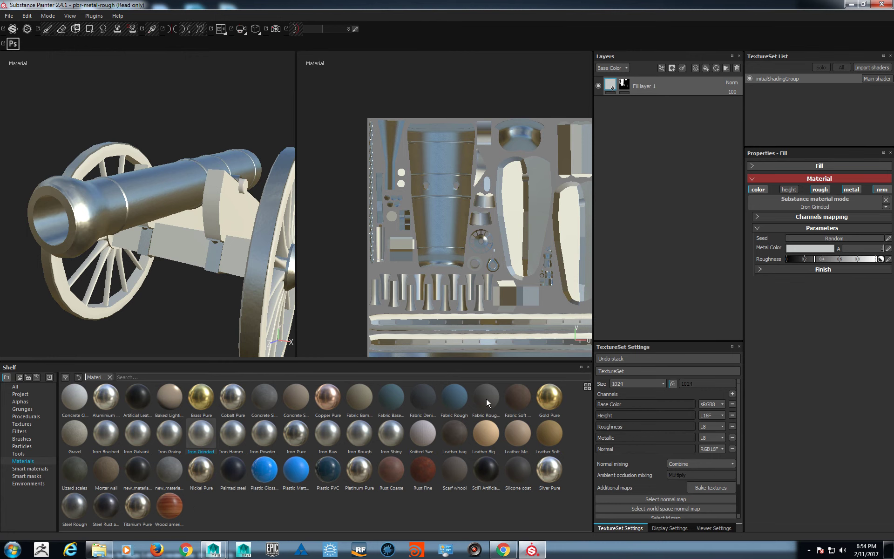
Try the Brass Pure material on the masked fill layer and switch back to Iron Grinded.
left_click(206, 396)
left_click_drag(146, 174, 125, 174, "alt")
middle_click_drag(151, 229, 114, 229, "alt")
right_click_drag(114, 230, 106, 242, "alt")
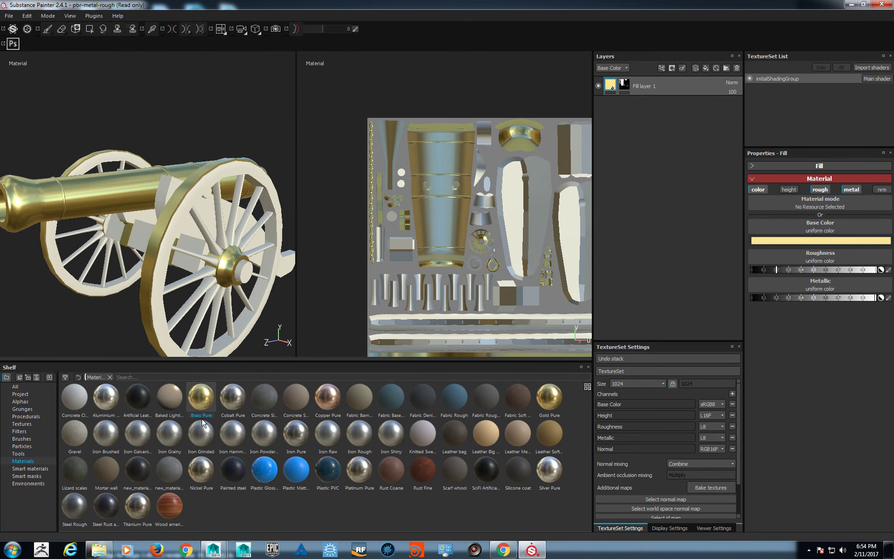
left_click(204, 438)
left_click_drag(191, 227, 189, 283, "alt")
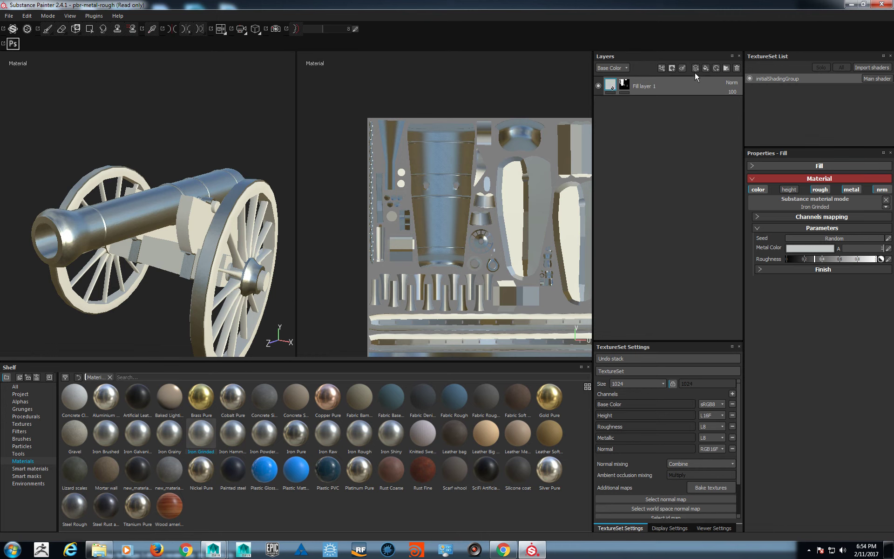
Add a second fill layer, rename the original fill layer Metal and name the new one Wood.
left_click(704, 67)
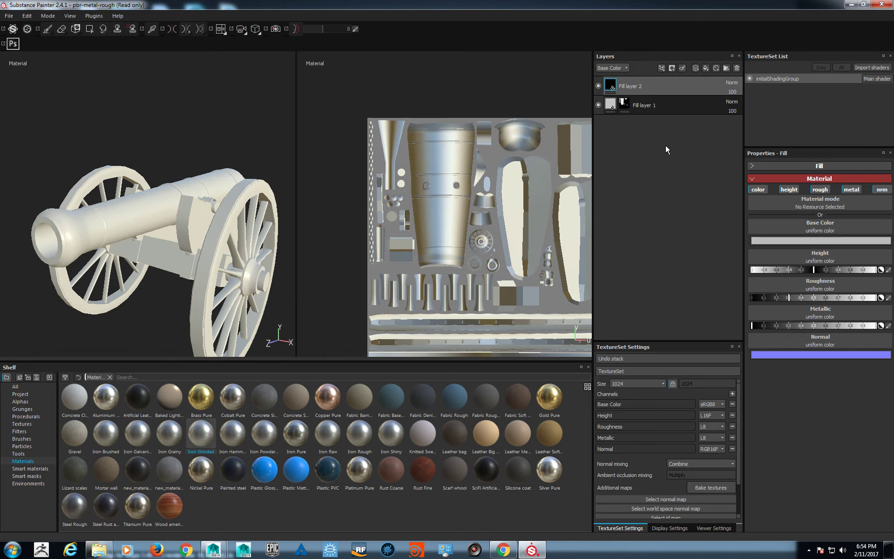
double_click(646, 104)
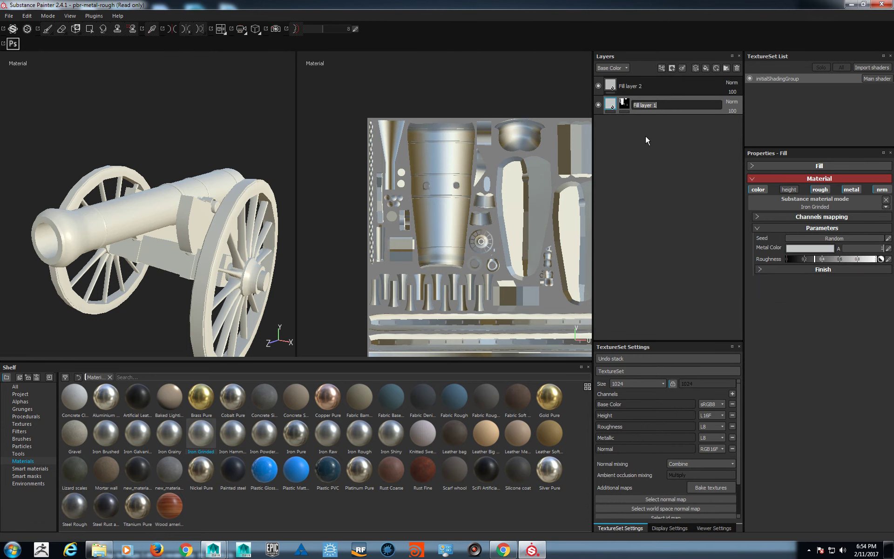
type("Metal")
key("Return")
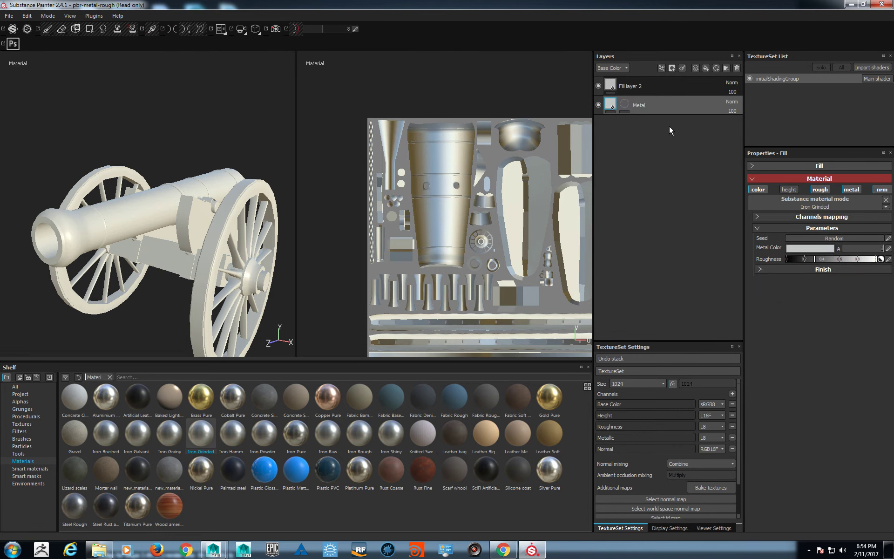
double_click(628, 86)
type("Wood")
key("Return")
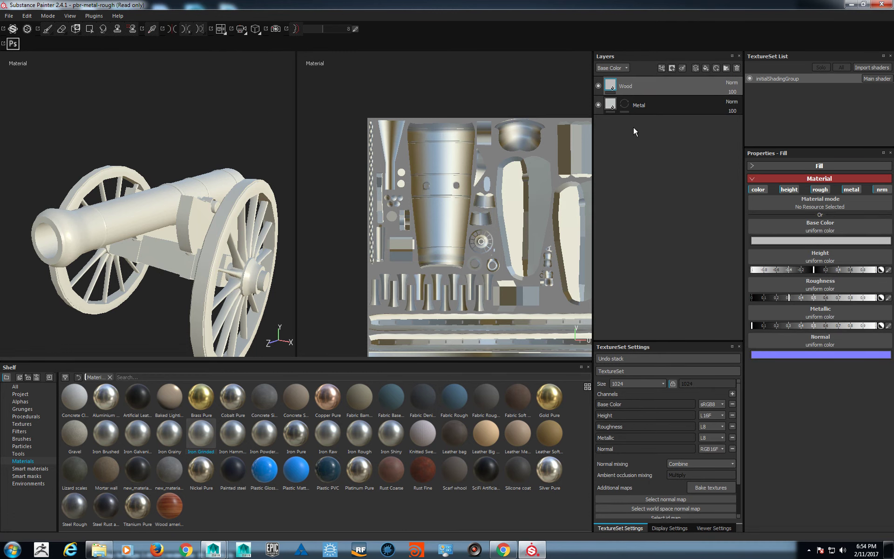
Add a black mask to the Wood layer and fill one carriage side panel by UV shell.
right_click(617, 86)
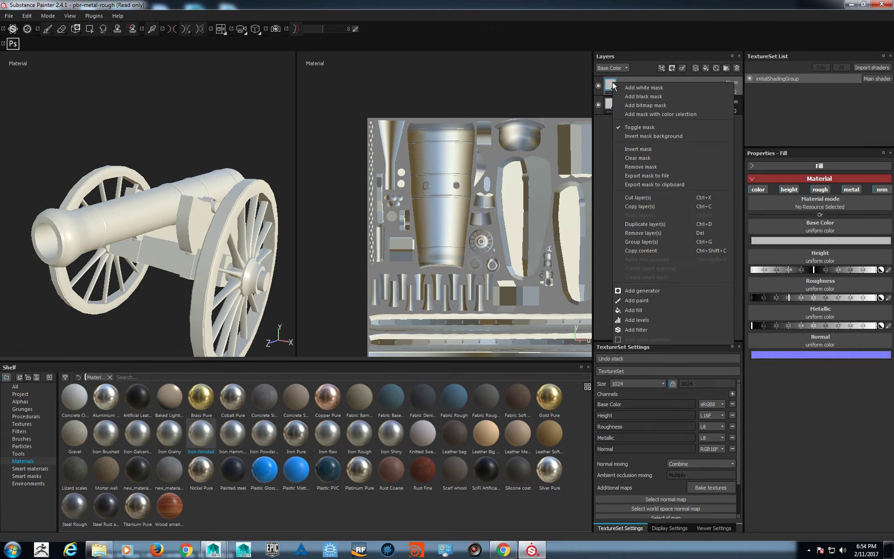
left_click(657, 96)
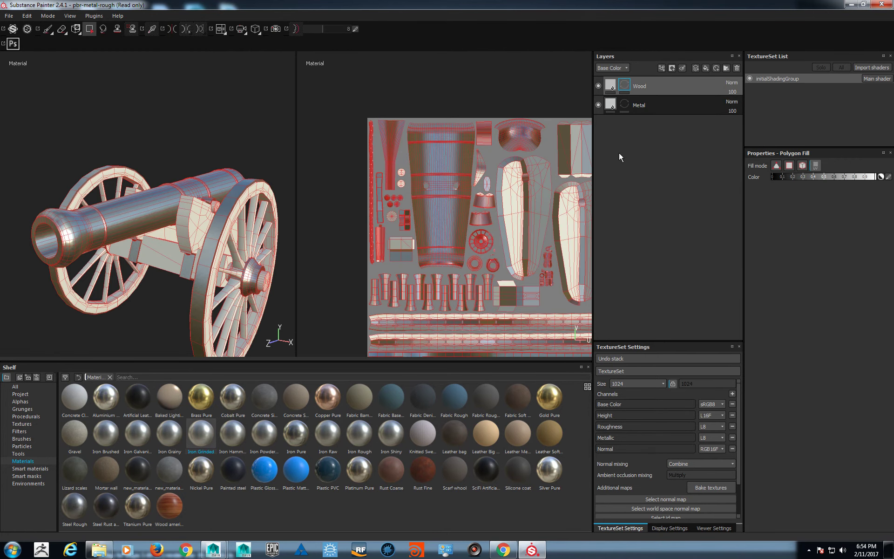
left_click_drag(215, 202, 158, 207, "alt")
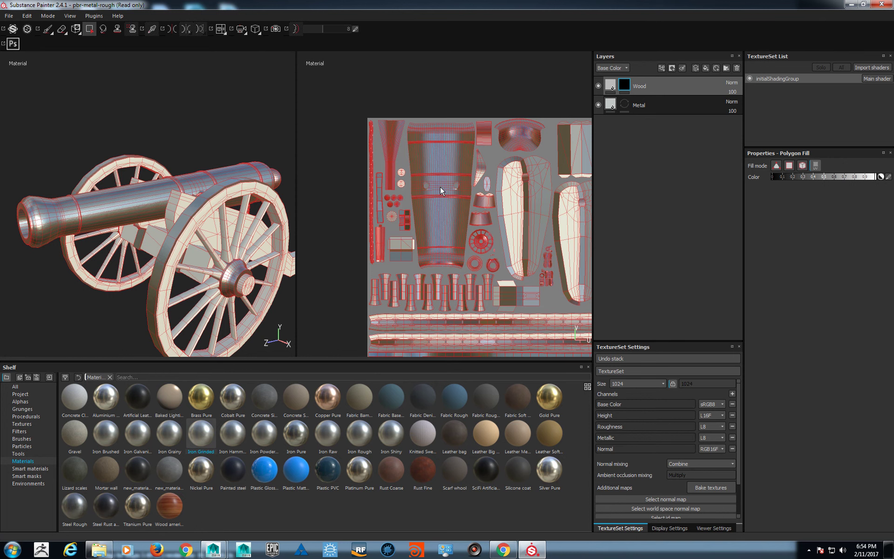
scroll(597, 230, "up", 2)
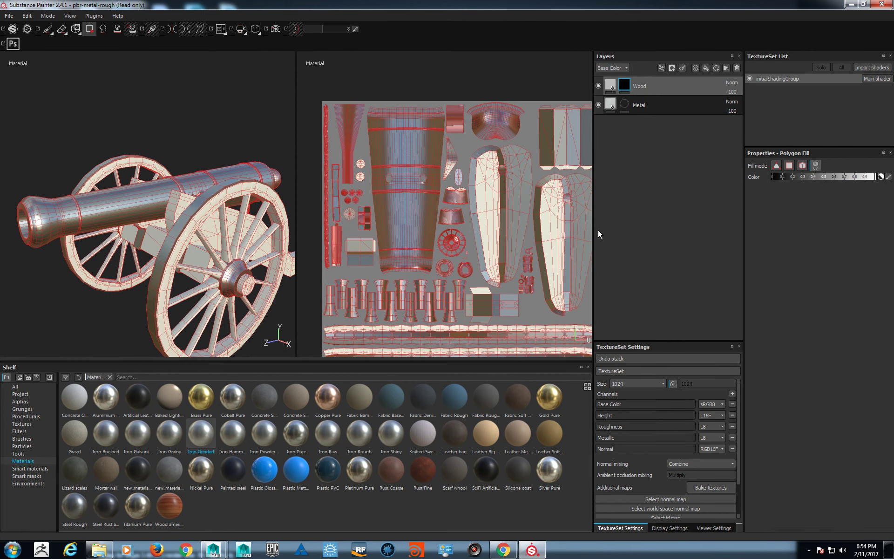
left_click(818, 164)
left_click_drag(218, 224, 196, 226, "alt")
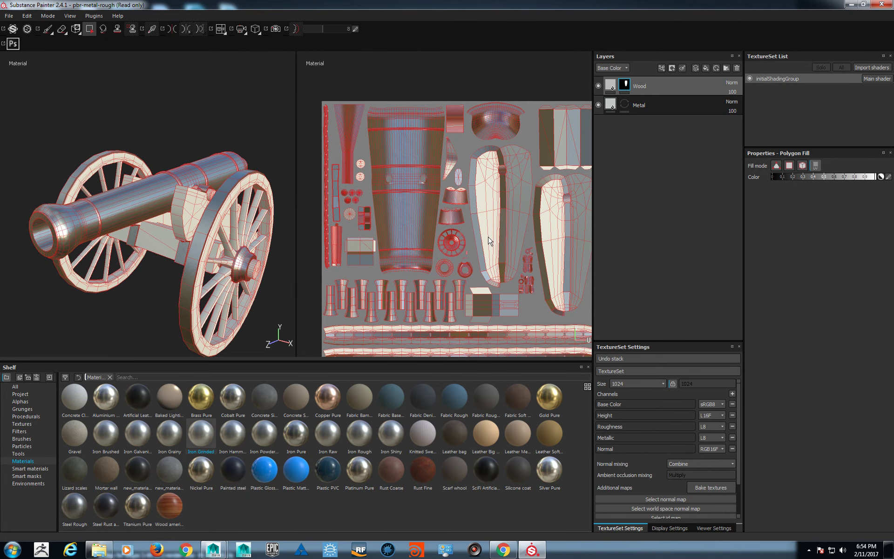
Search the Wood layer's material selection for "wood" and apply Wood american cherry.
left_click(610, 86)
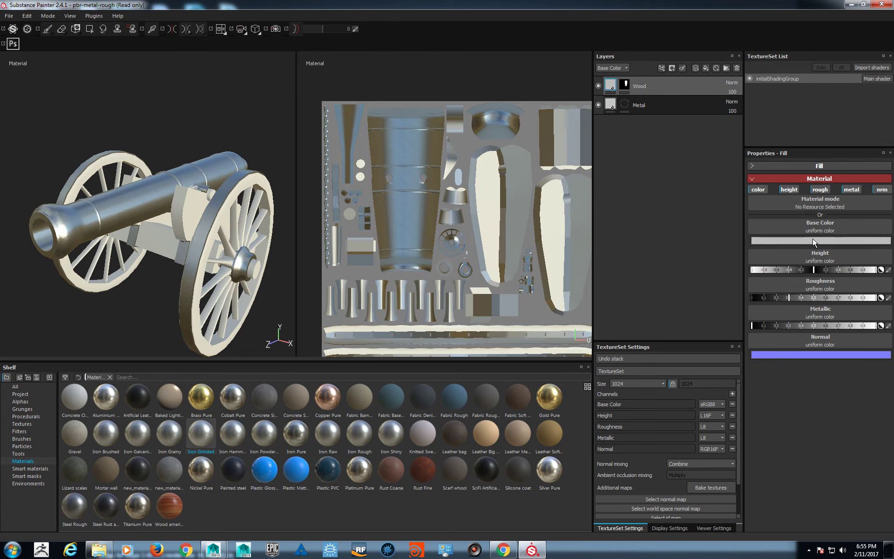
left_click(815, 203)
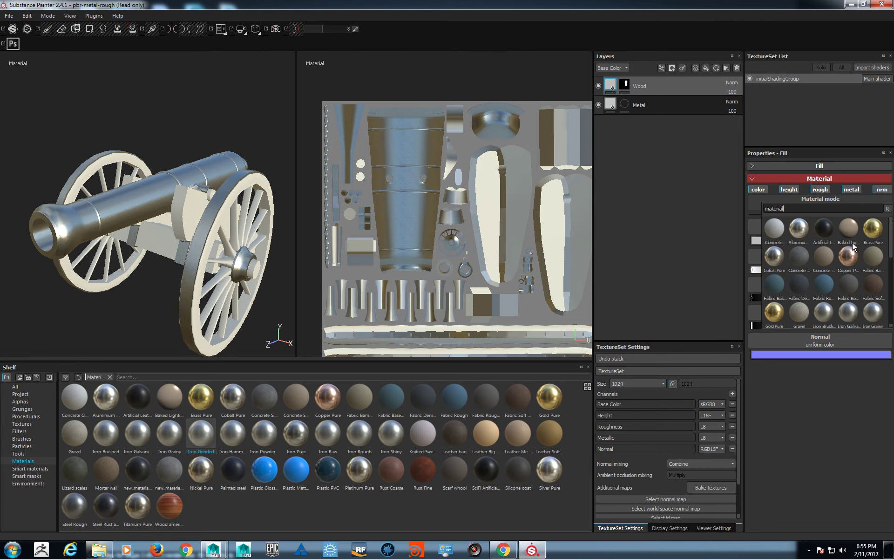
left_click_drag(794, 209, 762, 215)
key("BackSpace")
type("wood")
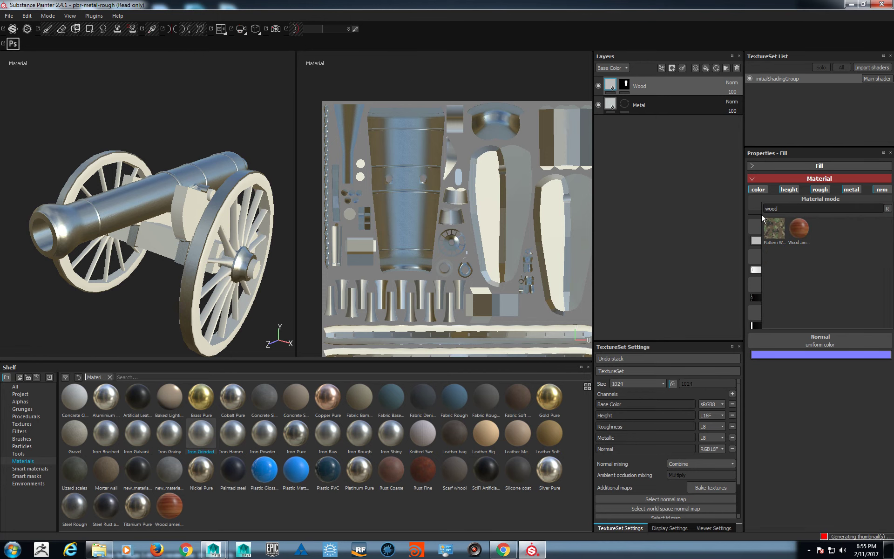
left_click(794, 227)
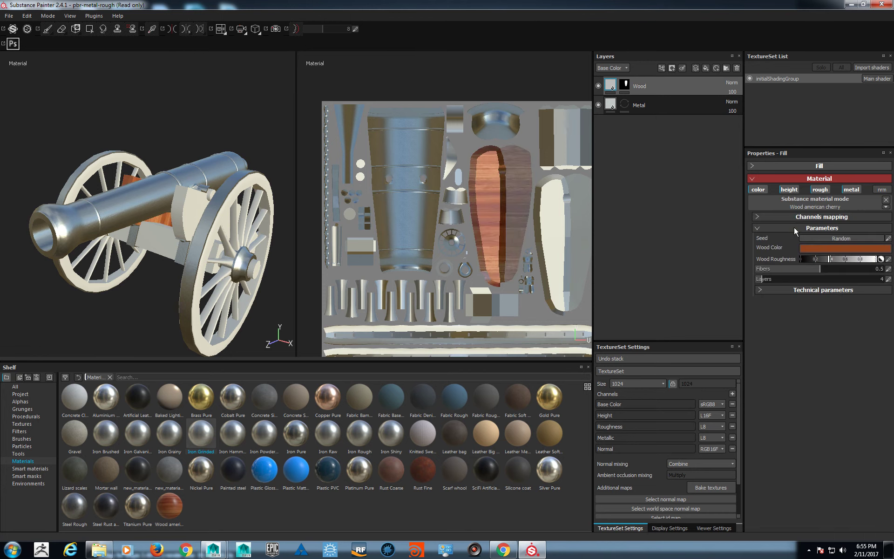
left_click_drag(172, 228, 150, 213, "alt")
mouse_move(195, 237)
left_mouse_down("alt")
mouse_move(168, 206)
mouse_move(197, 247)
left_mouse_up("alt")
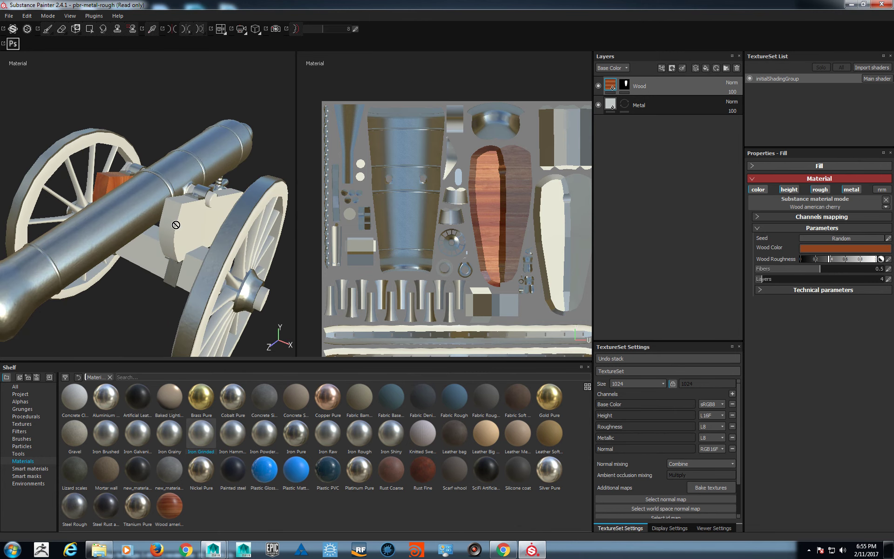
Fill the other carriage side panel, the carriage crossbeam and one wheel spoke in the Wood mask.
left_click(623, 86)
left_click(197, 230)
left_click_drag(195, 283, 214, 141, "alt")
left_click(174, 224)
mouse_move(174, 225)
left_mouse_down("alt")
mouse_move(165, 221)
mouse_move(174, 213)
left_mouse_up("alt")
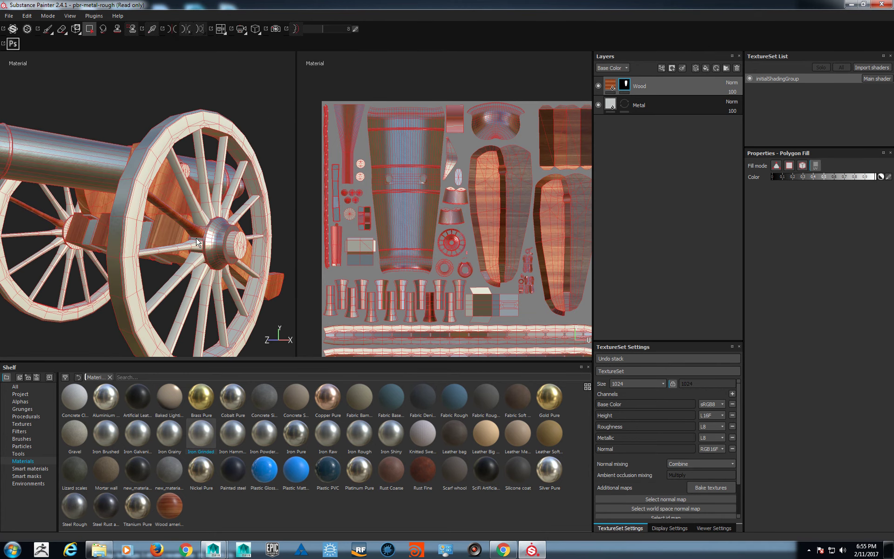
Fill the remaining wheel spokes in the Wood mask through their UV shells in the 2D view.
middle_click_drag(354, 289, 395, 254)
left_click(435, 264)
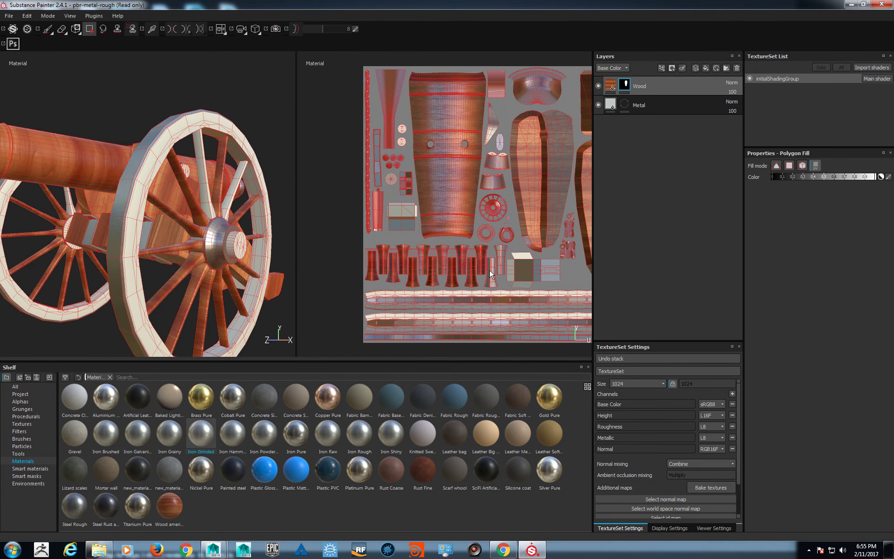
left_click_drag(128, 222, 135, 208, "alt")
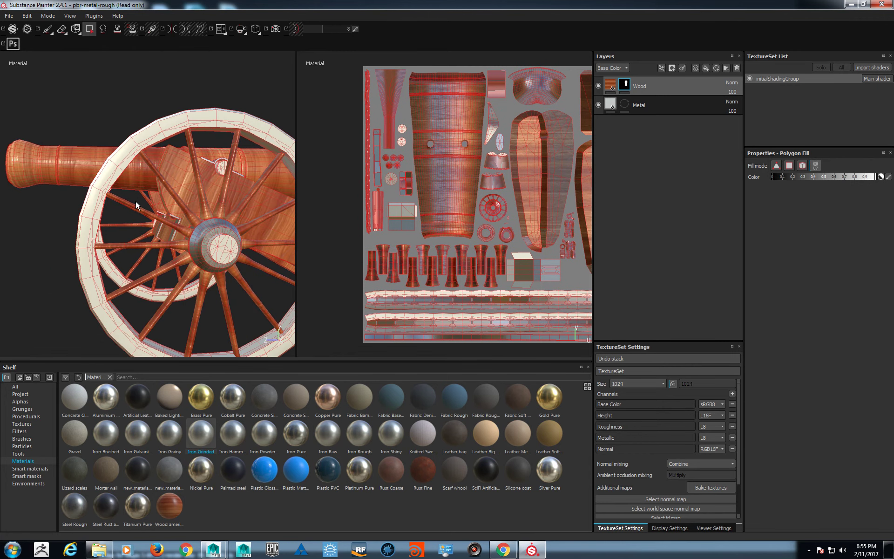
Fill the rims of both wheels in the Wood layer's mask.
left_click_drag(113, 177, 135, 250, "alt")
middle_click_drag(135, 250, 93, 202, "alt")
right_click_drag(187, 279, 260, 322, "alt")
left_click(179, 238)
left_click(167, 227)
left_click_drag(167, 233, 196, 260, "alt")
right_click_drag(195, 260, 126, 228, "alt")
mouse_move(126, 229)
left_mouse_down("alt")
mouse_move(148, 247)
mouse_move(131, 276)
mouse_move(159, 192)
mouse_move(137, 212)
mouse_move(149, 302)
mouse_move(126, 238)
left_mouse_up("alt")
Remove the barrel from the Wood mask by filling its shell with black.
scroll(135, 258, "up", 4)
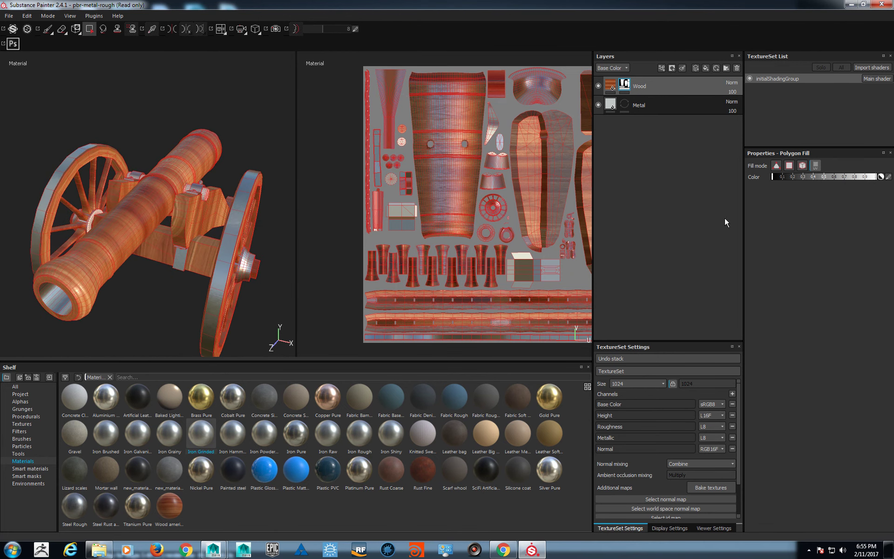
left_click(190, 164)
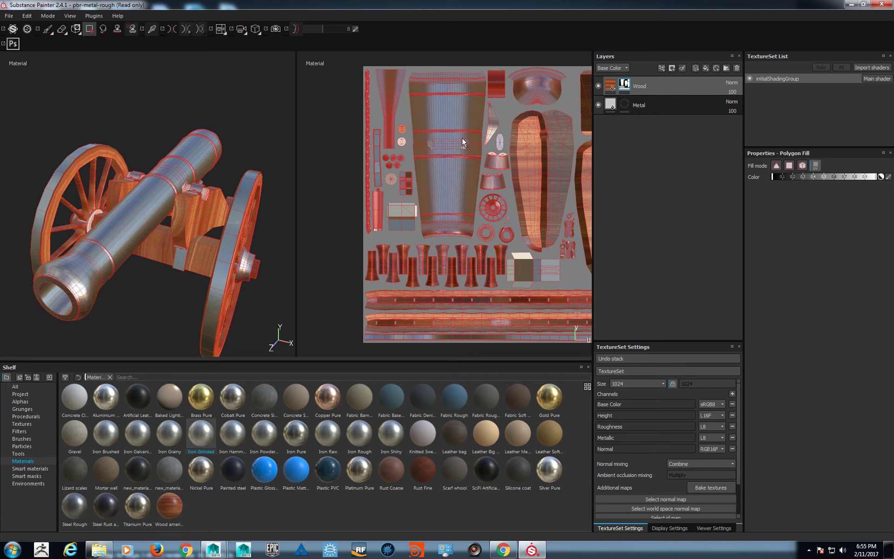
left_click_drag(144, 171, 124, 158, "alt")
left_click_drag(176, 192, 115, 214, "alt")
right_click_drag(116, 213, 227, 216, "alt")
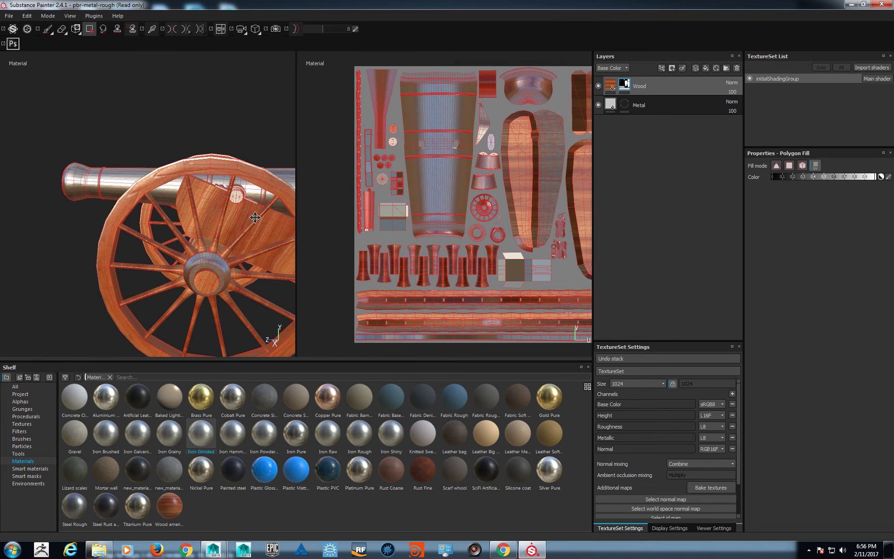
Fill the remaining unfilled axle and carriage blocks in the Wood mask.
middle_click_drag(227, 216, 117, 203, "alt")
left_click_drag(117, 203, 91, 208, "alt")
middle_click_drag(205, 252, 140, 205, "alt")
left_click_drag(139, 204, 150, 220, "alt")
right_click_drag(150, 219, 202, 300, "alt")
left_click_drag(202, 300, 159, 223, "alt")
right_click_drag(158, 223, 194, 253, "alt")
left_click_drag(194, 253, 189, 230, "alt")
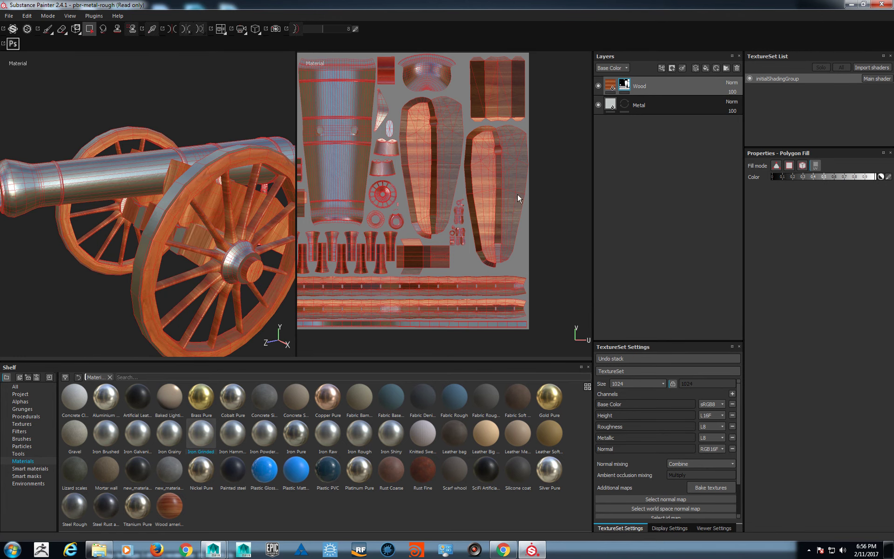
Add a new fill layer above the Wood layer for the barrel's trunnions and small fittings.
scroll(423, 175, "up", 1)
left_click_drag(153, 189, 94, 235, "alt")
scroll(180, 236, "up", 2)
middle_click_drag(180, 236, 101, 192, "alt")
left_click_drag(101, 191, 201, 279, "alt")
scroll(147, 232, "up", 1)
left_click_drag(147, 232, 138, 210, "alt")
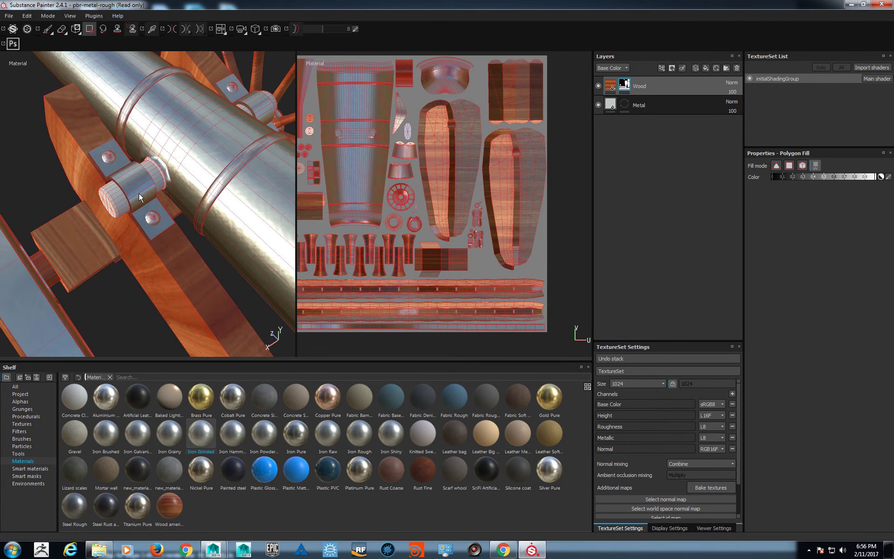
left_click(703, 68)
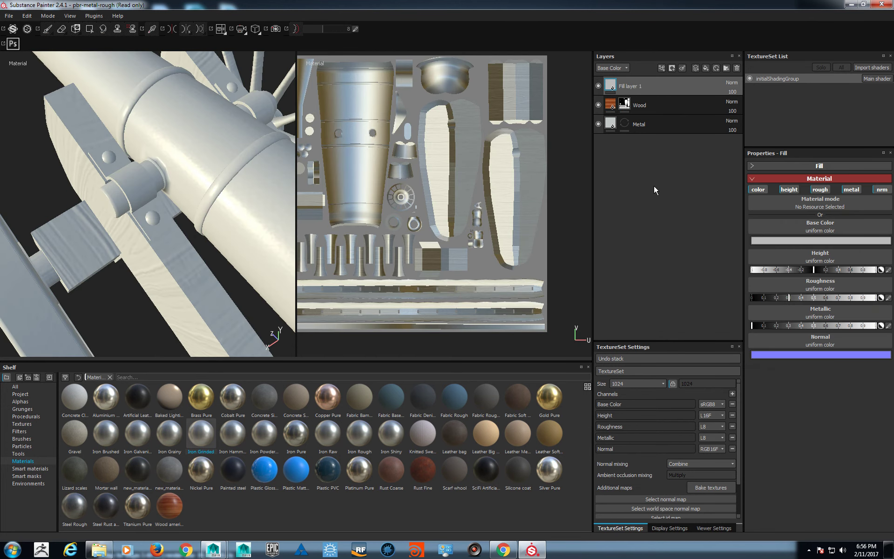
Search the materials for "metal" and assign Copper Pure to the new fill layer.
left_click(796, 204)
left_click_drag(793, 208, 746, 207)
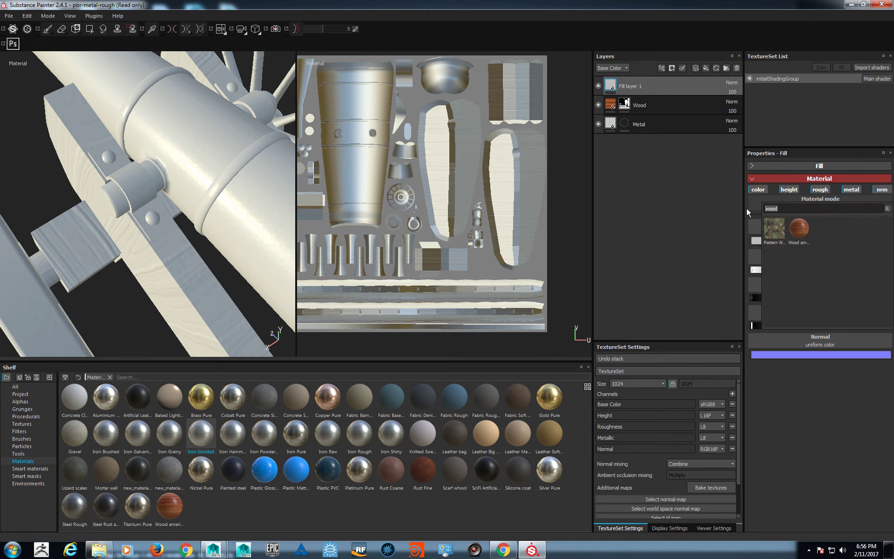
type("metqal")
key("BackSpace")
key("BackSpace")
key("BackSpace")
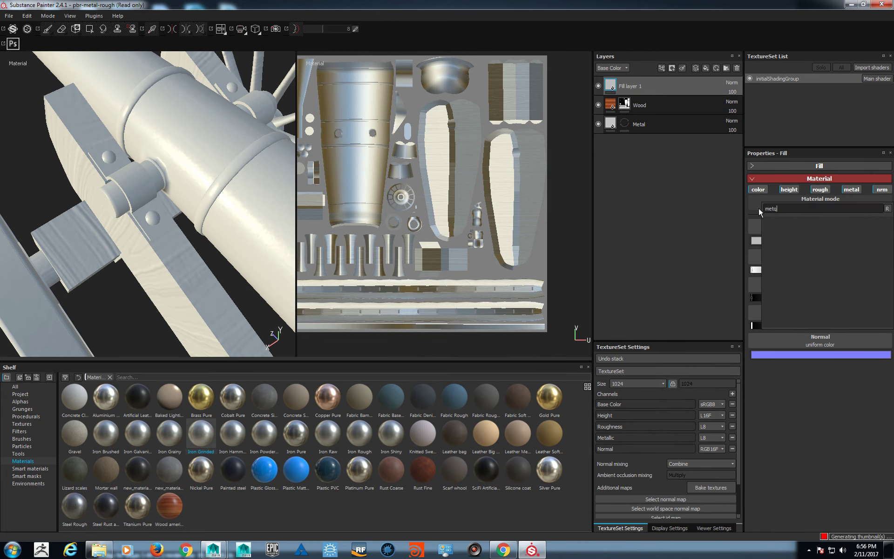
type("al")
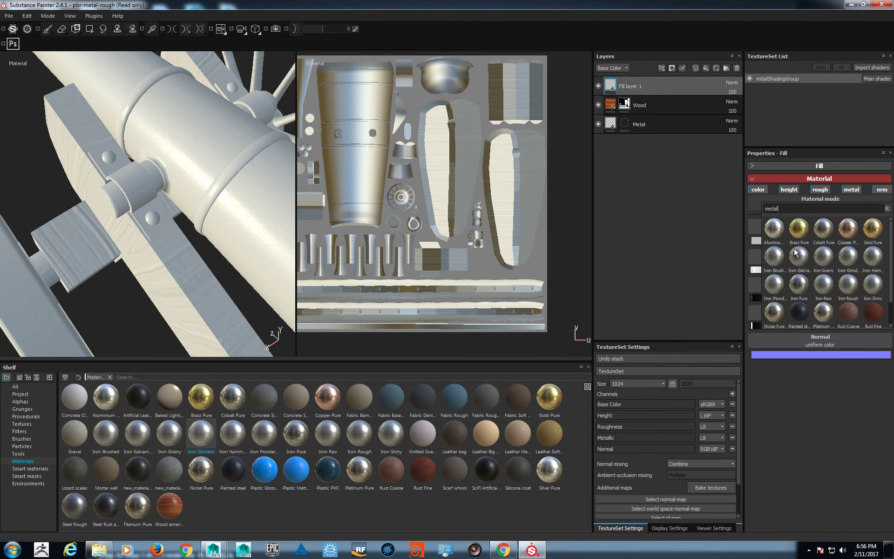
left_click(850, 228)
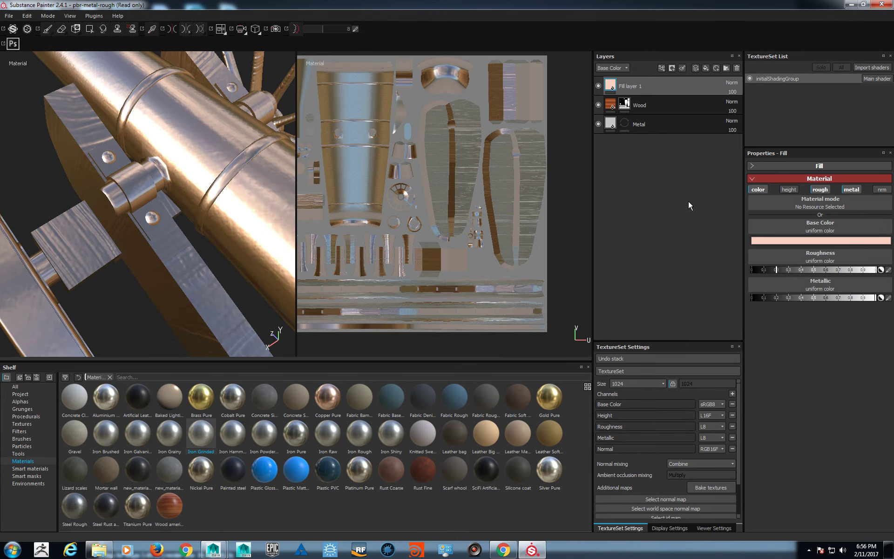
Add a black mask to the copper fill layer.
left_click_drag(168, 166, 280, 139, "alt")
right_click(615, 93)
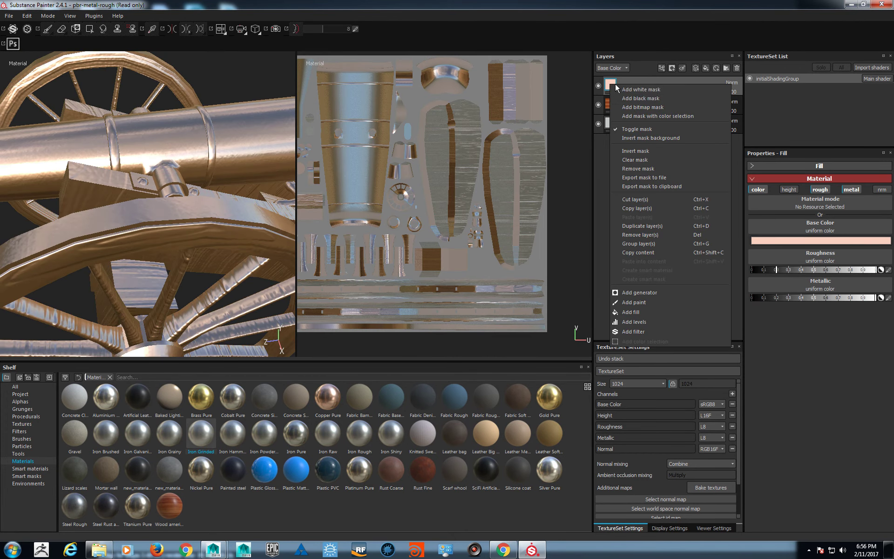
left_click(638, 100)
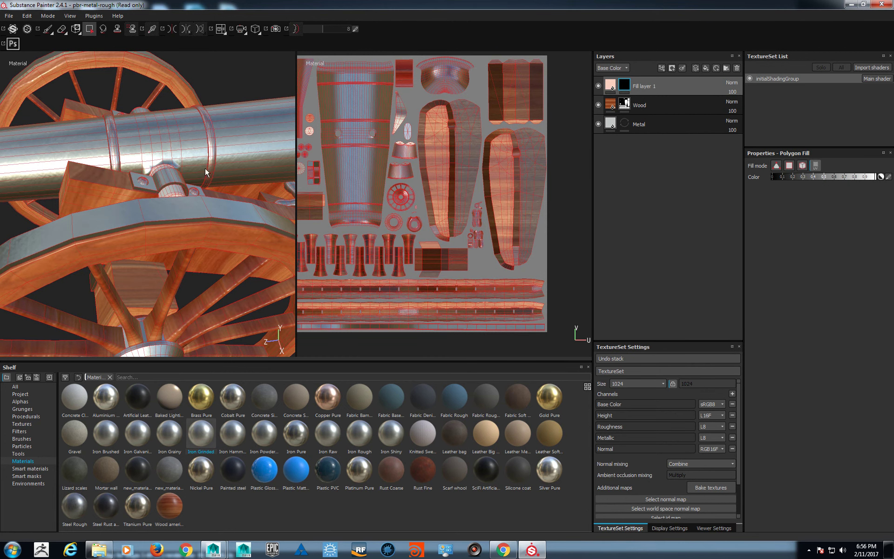
Fill the barrel's trunnion in the copper layer's mask.
scroll(370, 195, "up", 3)
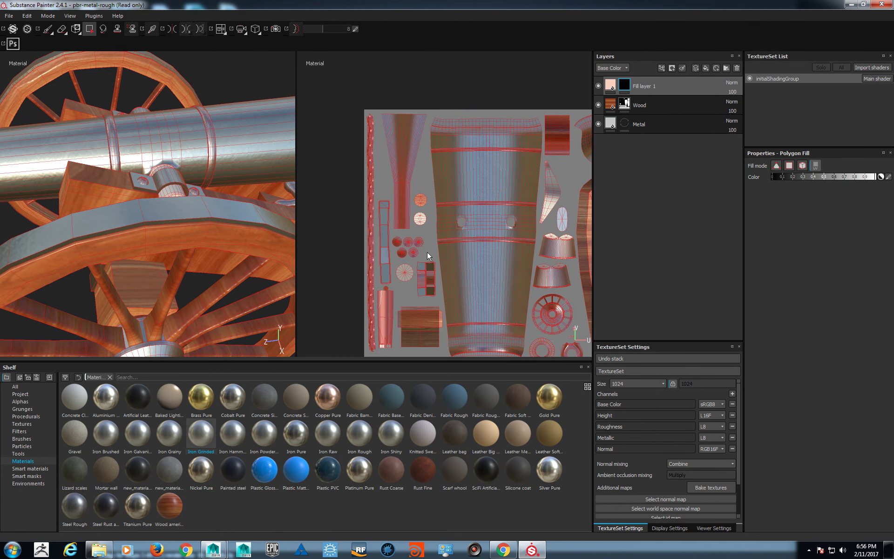
left_click_drag(238, 238, 171, 236, "alt")
middle_click_drag(171, 236, 73, 197, "alt")
middle_click_drag(177, 214, 62, 242, "alt")
left_click(136, 192)
left_click_drag(194, 149, 196, 233, "alt")
Fill the elevation screw's thread and its curved support in the copper layer's mask.
right_click_drag(195, 232, 332, 360, "alt")
left_click_drag(333, 361, 259, 351, "alt")
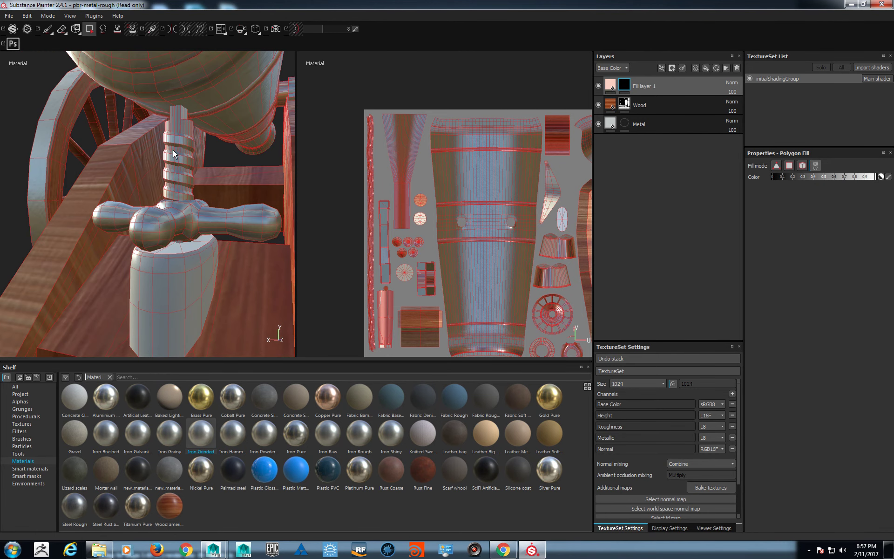
mouse_move(179, 261)
left_mouse_down("alt")
mouse_move(161, 297)
mouse_move(214, 297)
mouse_move(177, 260)
mouse_move(191, 259)
left_mouse_up("alt")
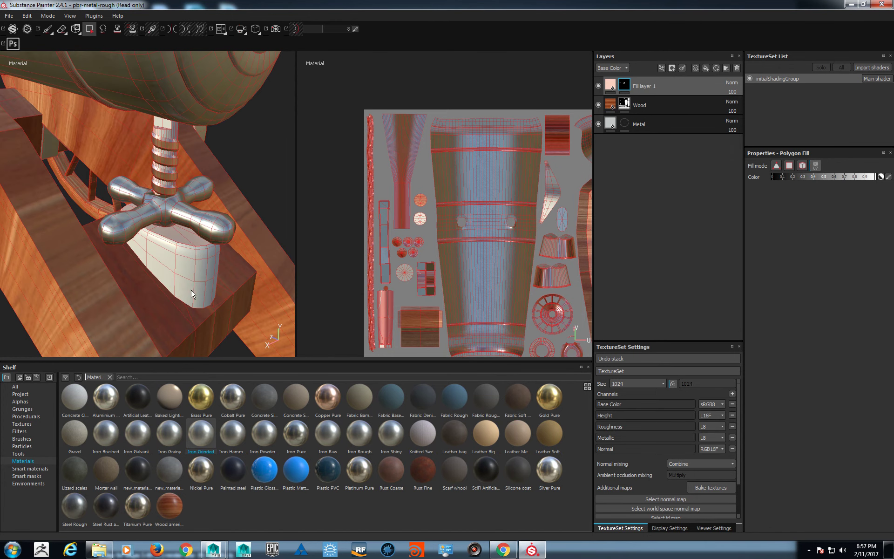
right_click_drag(212, 275, 28, 238, "alt")
middle_click_drag(238, 291, 154, 183, "alt")
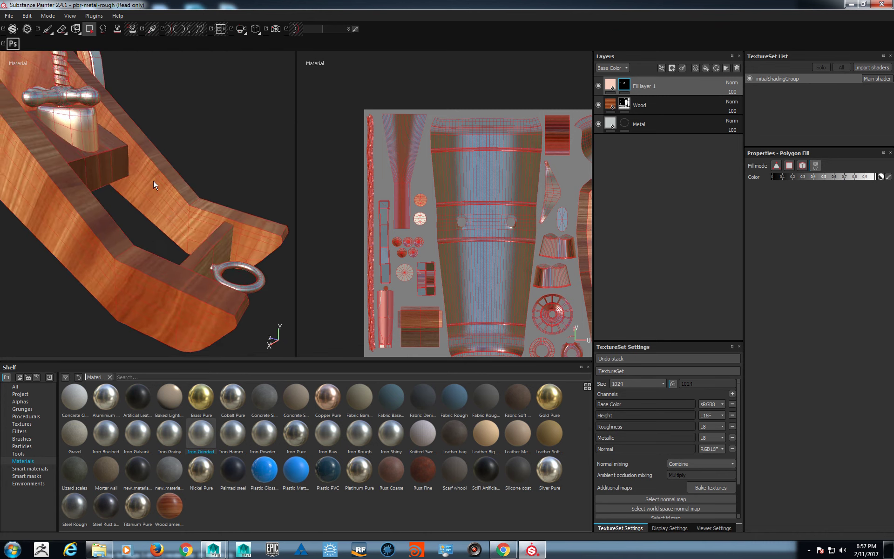
Examine the copper, wood and metal parts of the cannon from several angles.
left_click_drag(214, 249, 192, 271, "alt")
right_click_drag(138, 221, 84, 209, "alt")
left_click_drag(84, 214, 259, 256, "alt")
middle_click_drag(259, 256, 263, 219, "alt")
right_click_drag(264, 218, 90, 258, "alt")
middle_click_drag(91, 258, 125, 232, "alt")
left_click_drag(185, 247, 187, 225, "alt")
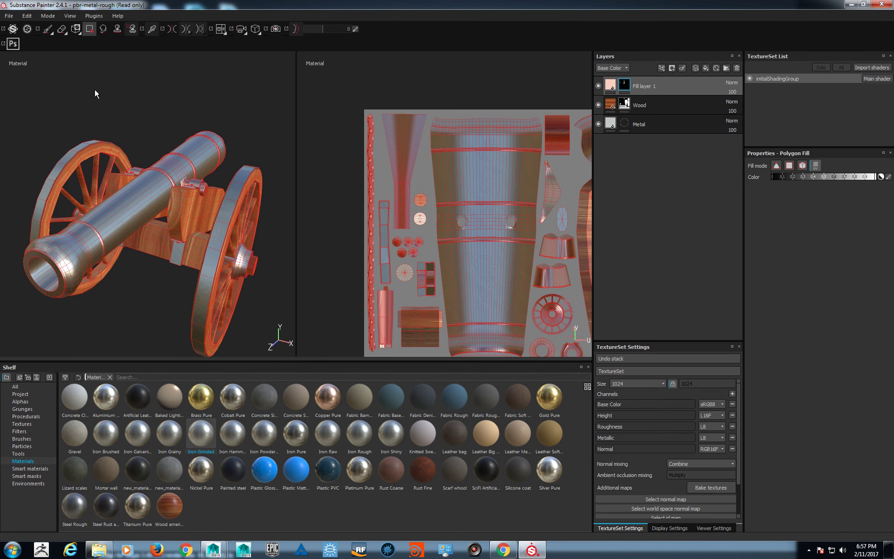
left_click_drag(122, 100, 208, 189, "alt")
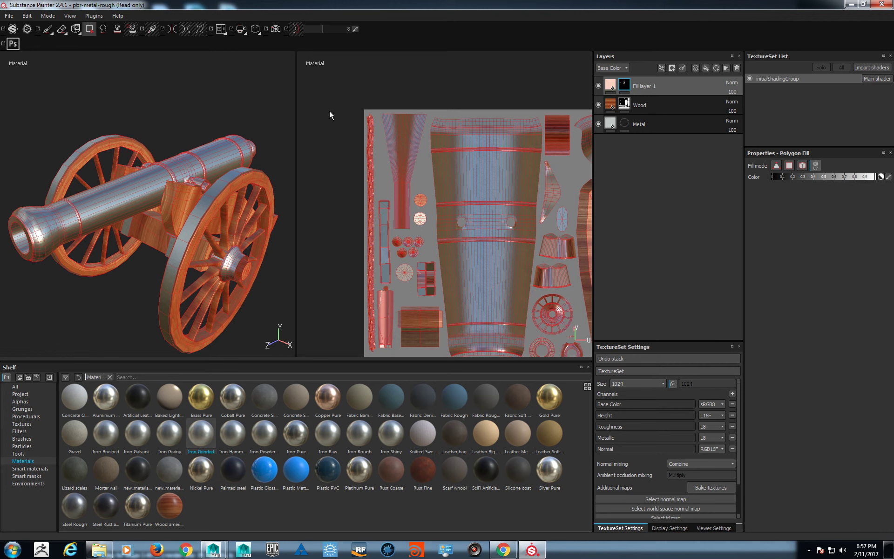
scroll(341, 167, "down", 2)
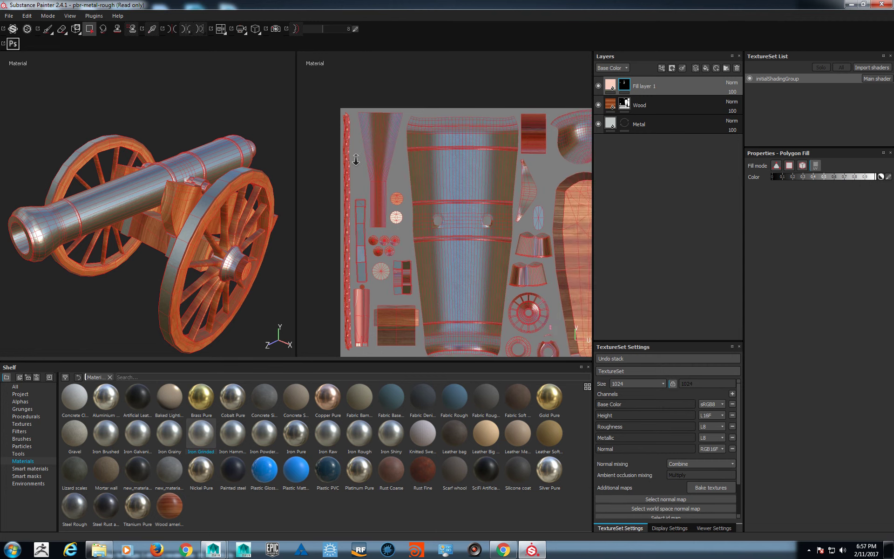
Display the Base Color channel in both views and switch to the Paint tool to examine it without wireframe.
right_click(321, 121)
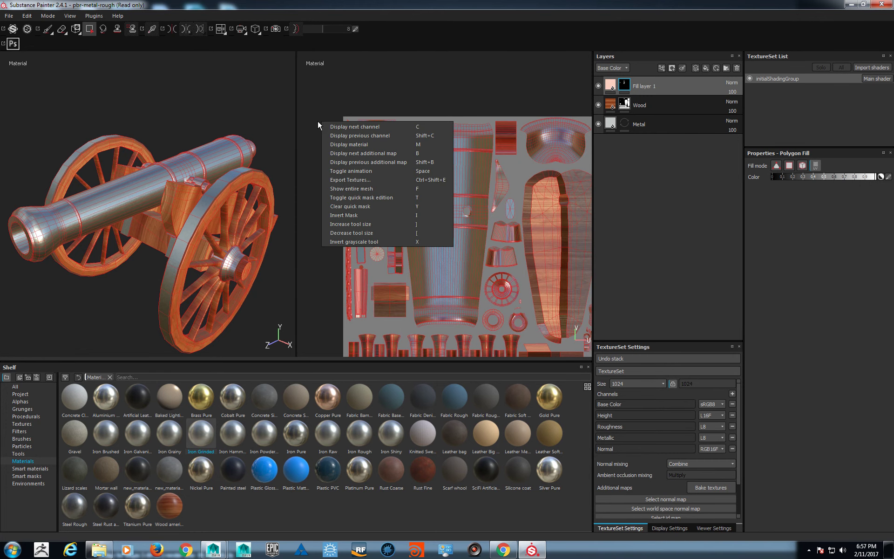
left_click(346, 128)
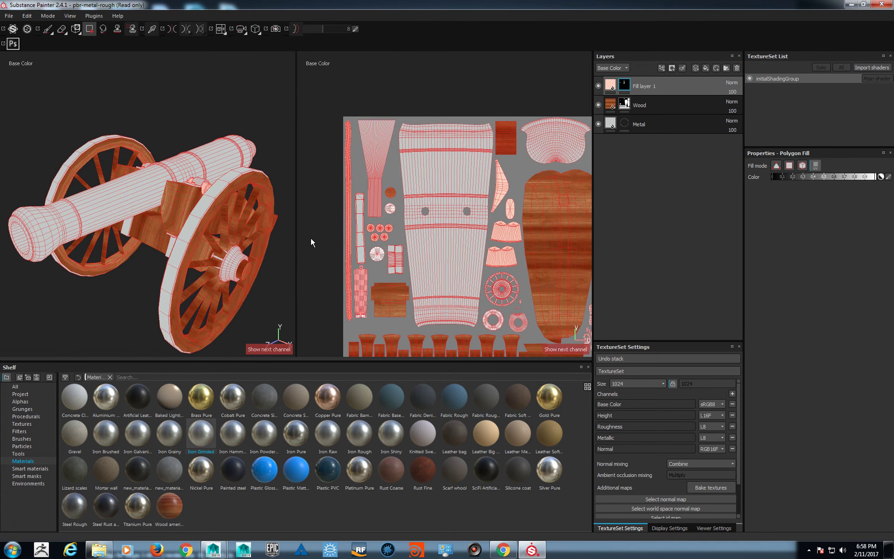
left_click(49, 30)
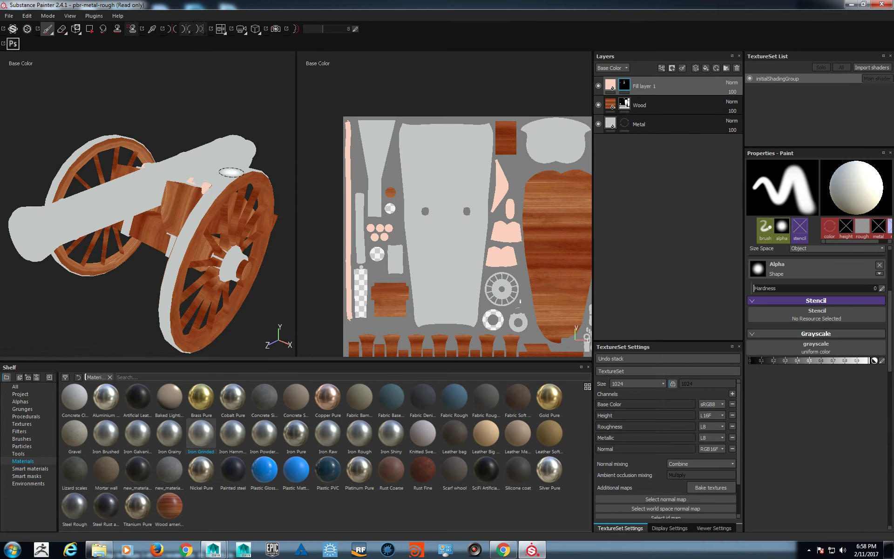
middle_click_drag(365, 235, 342, 162)
scroll(400, 184, "down", 5)
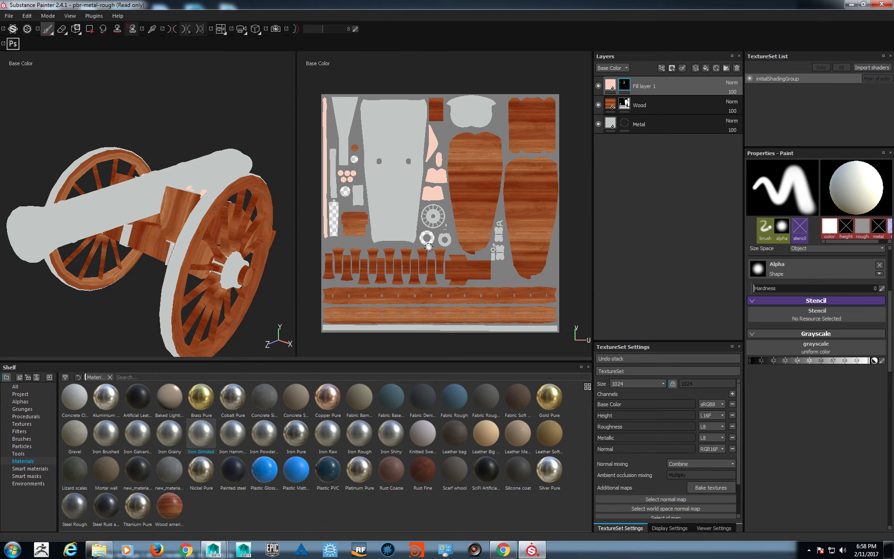
scroll(429, 242, "up", 2)
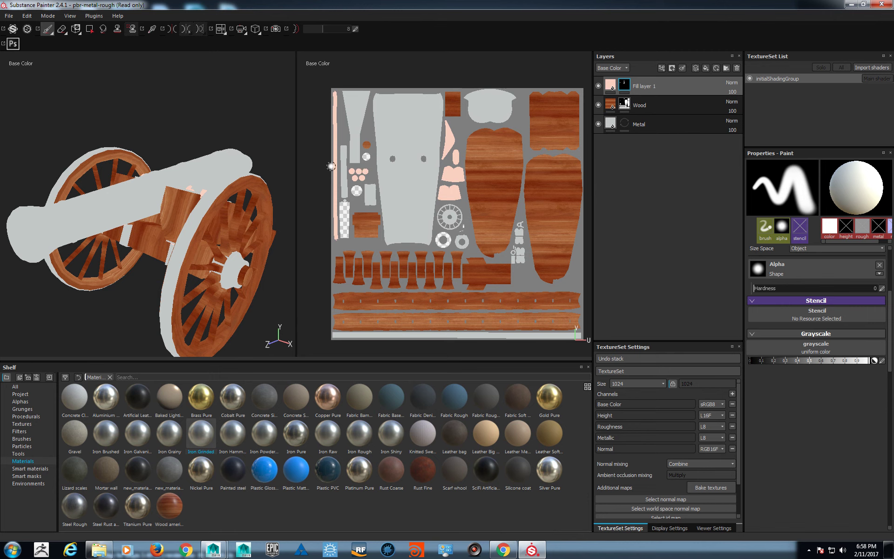
Display the Height channel on the cannon and its UV layout.
right_click(319, 164)
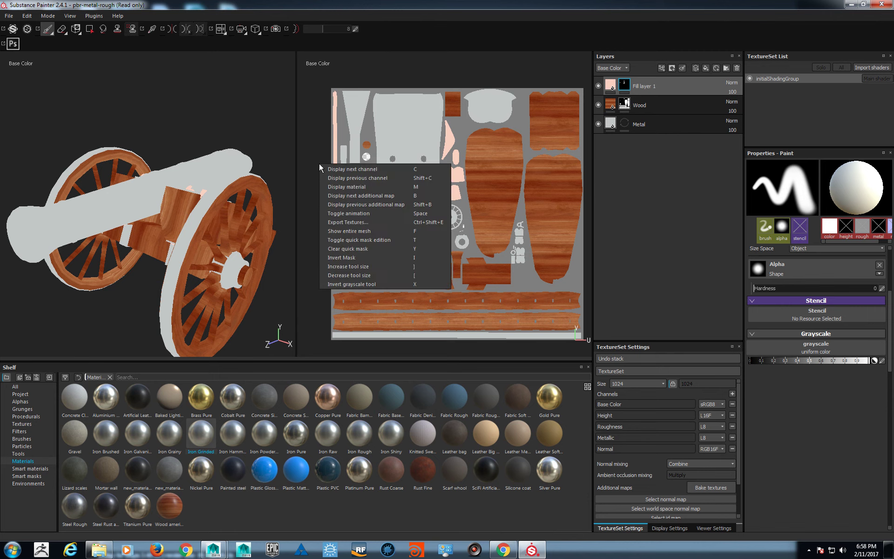
left_click(339, 170)
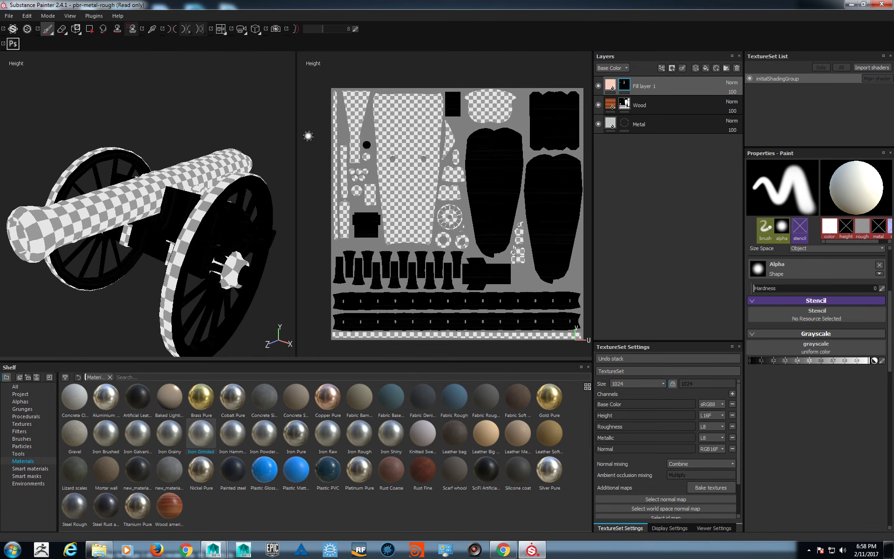
middle_click_drag(314, 160, 305, 163)
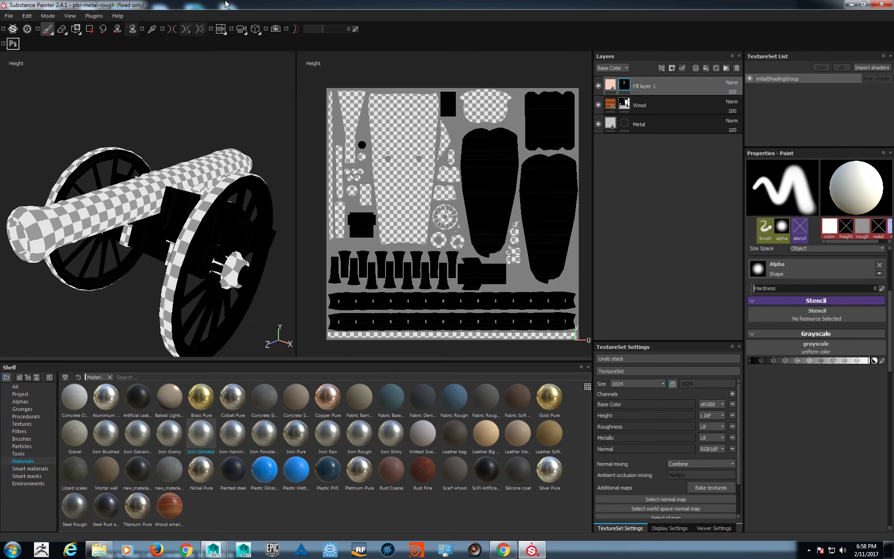
Cycle the displayed channel on to Metallic and examine it around the cannon.
key("c")
mouse_move(217, 161)
left_mouse_down("alt")
mouse_move(193, 146)
mouse_move(205, 148)
left_mouse_up("alt")
key("c")
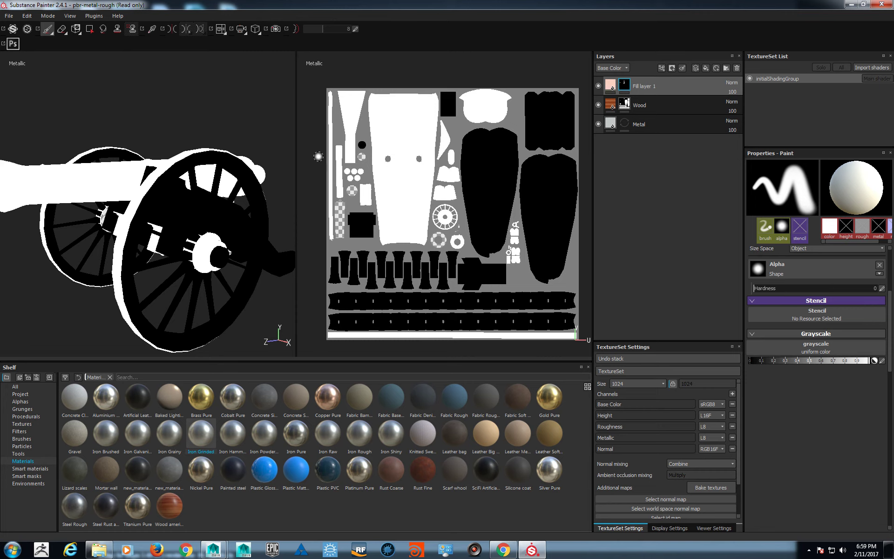
left_click_drag(151, 170, 203, 204, "alt")
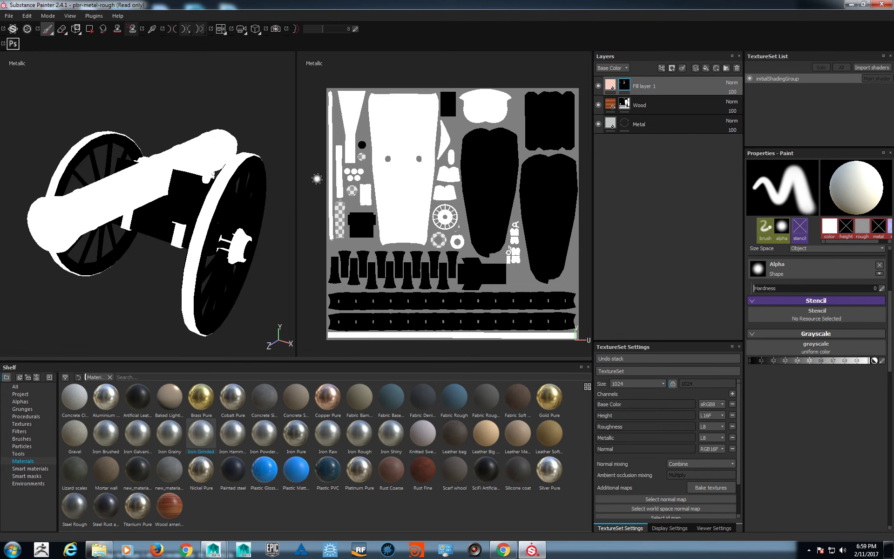
Display the Normal channel and examine it on the cannon and its UV shells.
key("c")
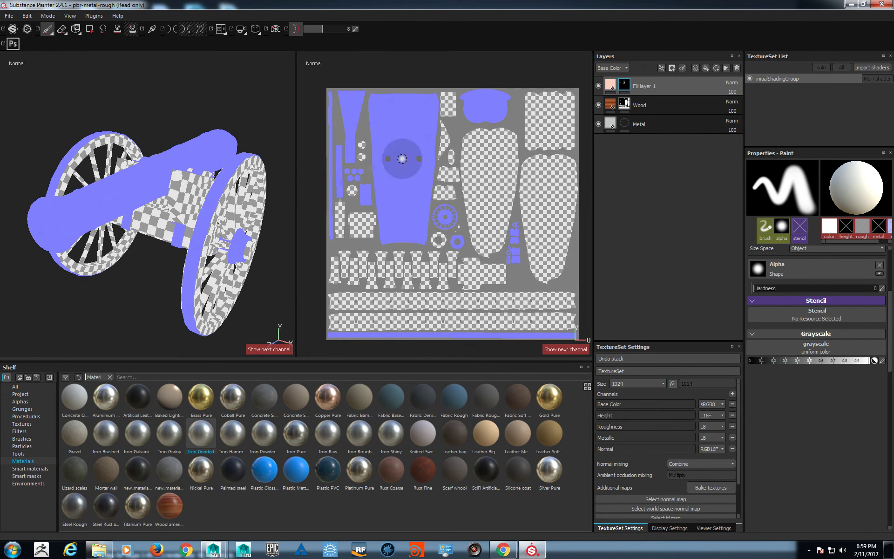
right_click_drag(419, 184, 482, 312, "alt")
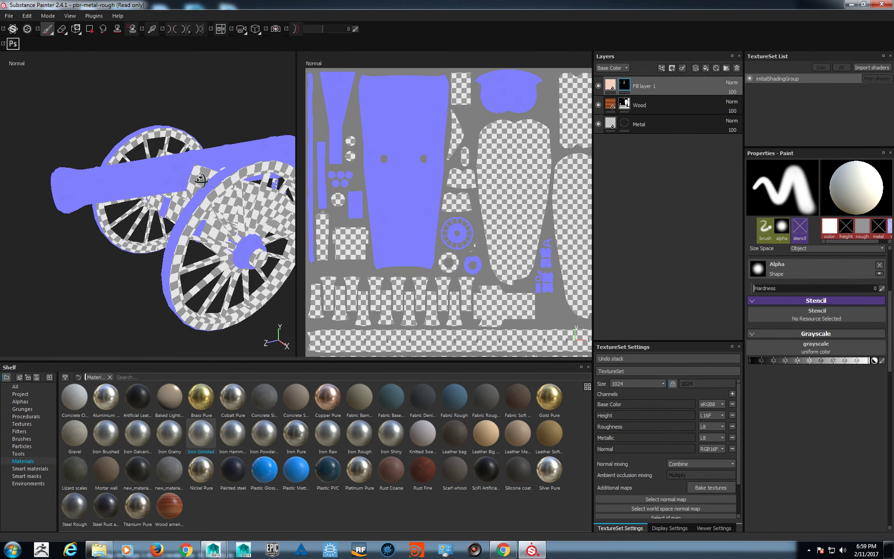
left_click_drag(201, 180, 210, 181, "alt")
mouse_move(421, 200)
right_mouse_down("alt")
mouse_move(498, 257)
mouse_move(406, 263)
mouse_move(406, 232)
right_mouse_up("alt")
mouse_move(406, 231)
middle_mouse_down("alt")
mouse_move(411, 201)
mouse_move(443, 175)
middle_mouse_up("alt")
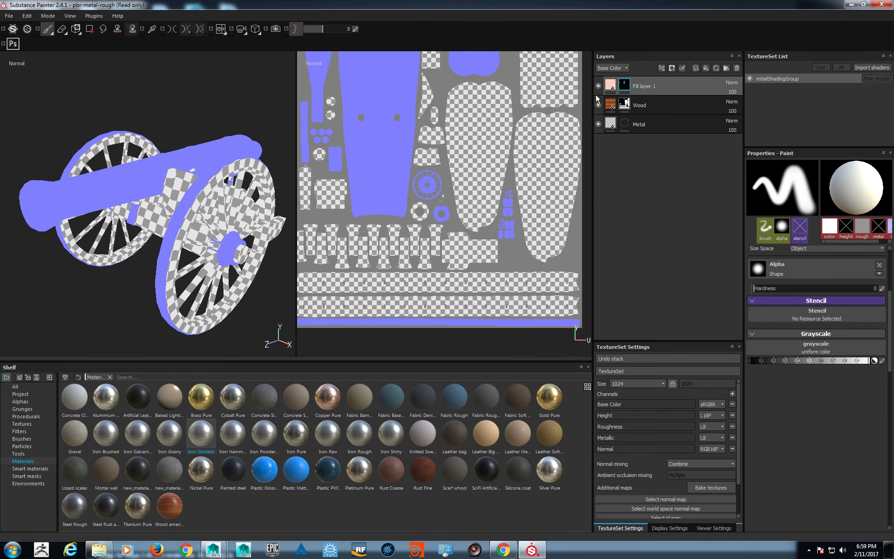
Select the copper fill layer's content and display the combined Normal + Height + Base normal map.
left_click(610, 86)
left_click_drag(245, 215, 210, 204, "alt")
right_click_drag(210, 204, 226, 211, "alt")
middle_click_drag(225, 211, 220, 213, "alt")
left_click_drag(219, 213, 233, 223, "alt")
key("c")
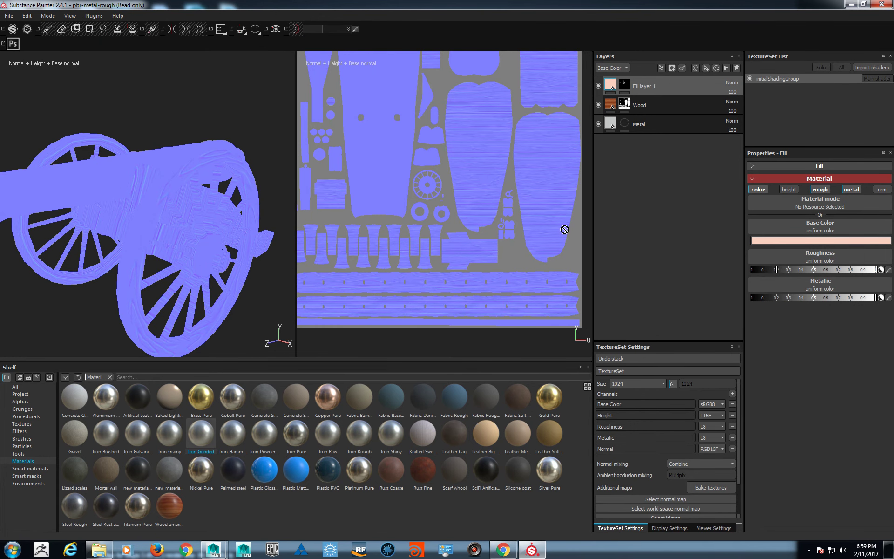
Cycle the display around to Base Color, and return both views to the full Material display.
middle_click_drag(453, 138, 460, 194, "alt")
right_click_drag(460, 194, 554, 230, "alt")
middle_click_drag(446, 212, 461, 203, "alt")
key("c")
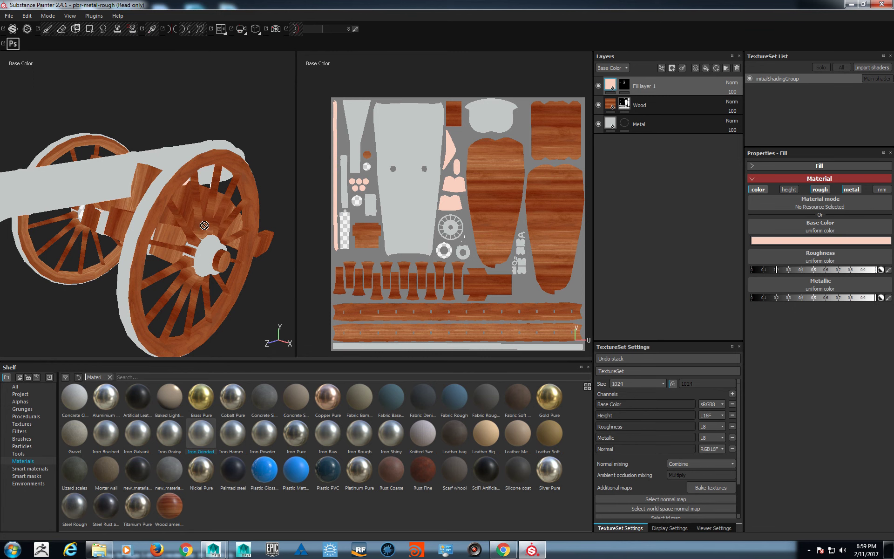
key("m")
Examine the barrel, wheels and carriage materials by orbiting around the cannon.
right_click(306, 154)
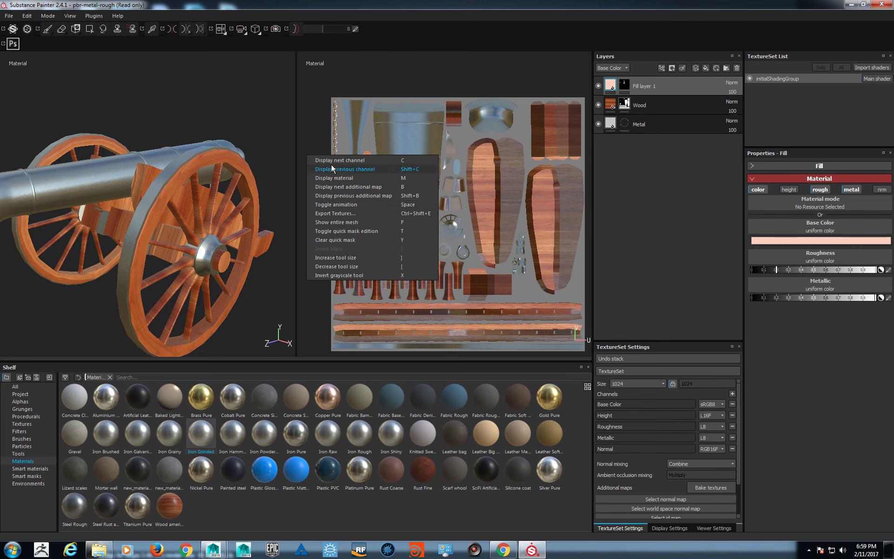
left_click(315, 123)
left_click_drag(181, 210, 199, 202, "alt")
right_click_drag(200, 202, 274, 204, "alt")
left_click_drag(186, 196, 210, 186, "alt")
middle_click_drag(210, 186, 195, 176, "alt")
right_click_drag(195, 175, 153, 186, "alt")
left_click_drag(153, 186, 176, 209, "alt")
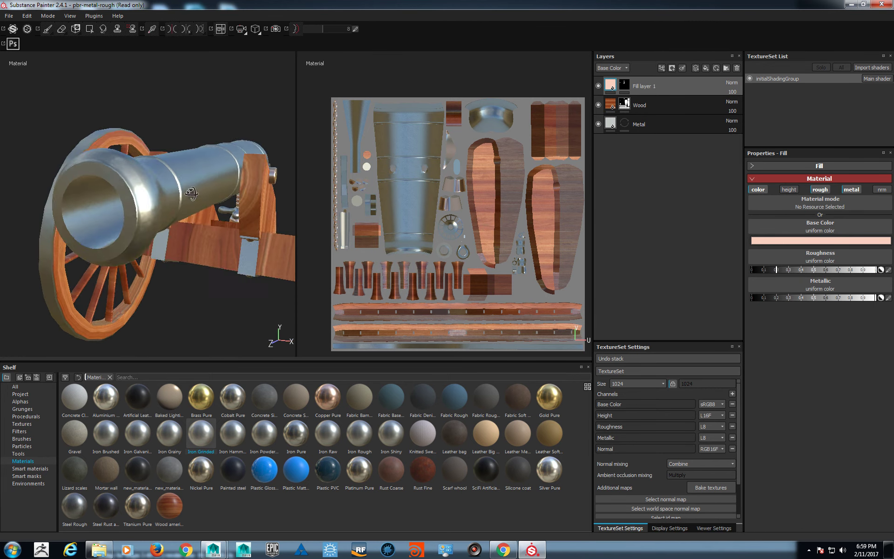
right_click_drag(186, 219, 255, 263, "alt")
left_click_drag(255, 263, 163, 195, "alt")
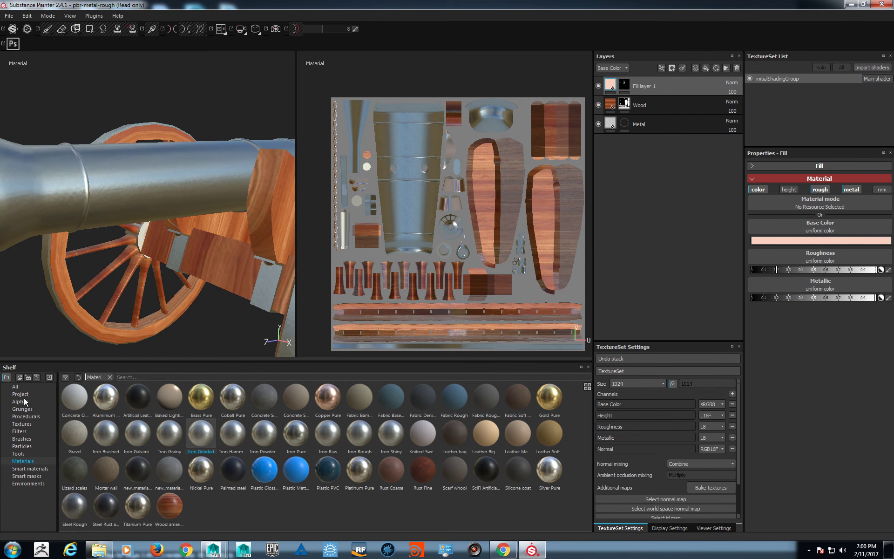
Show the Particles category in the shelf and look at the cannon's muzzle.
left_click(21, 445)
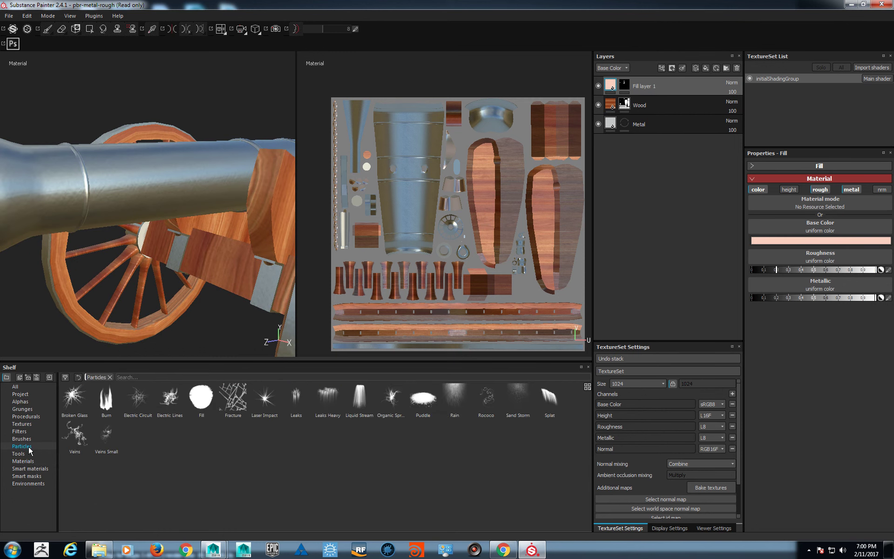
left_click_drag(154, 215, 187, 226, "alt")
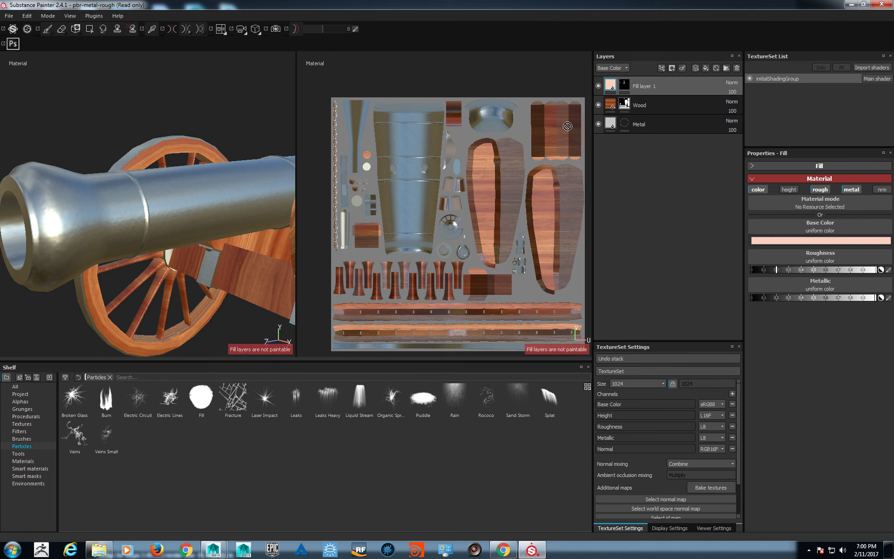
Add an empty paint layer above Fill layer 1 for painting particle effects.
left_click_drag(181, 203, 179, 201, "alt")
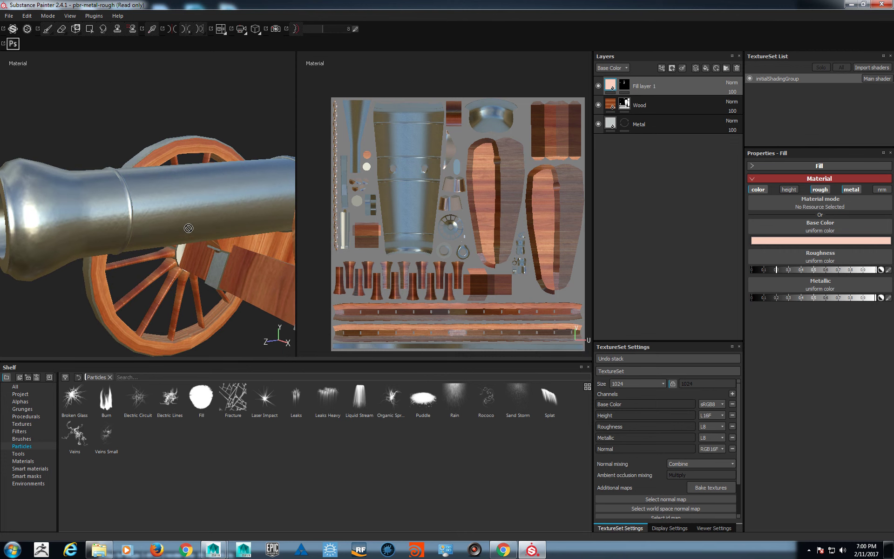
left_click(695, 68)
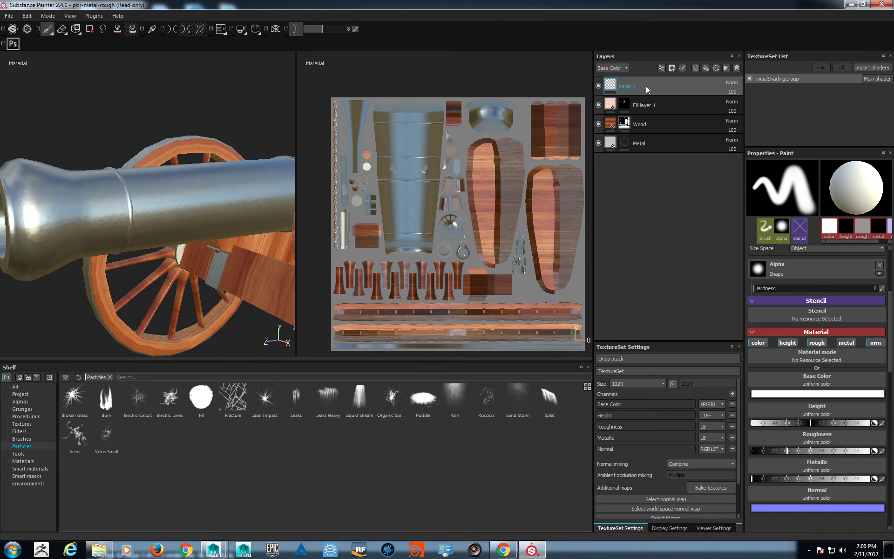
mouse_move(254, 188)
left_mouse_down()
mouse_move(152, 195)
mouse_move(265, 216)
left_mouse_up()
left_click(252, 270)
key("ctrl+z")
key("ctrl+z")
Choose the Burn particle brush and set its base color to a near-black (R 0.011, G 0.008, B 0.008).
left_click(120, 412)
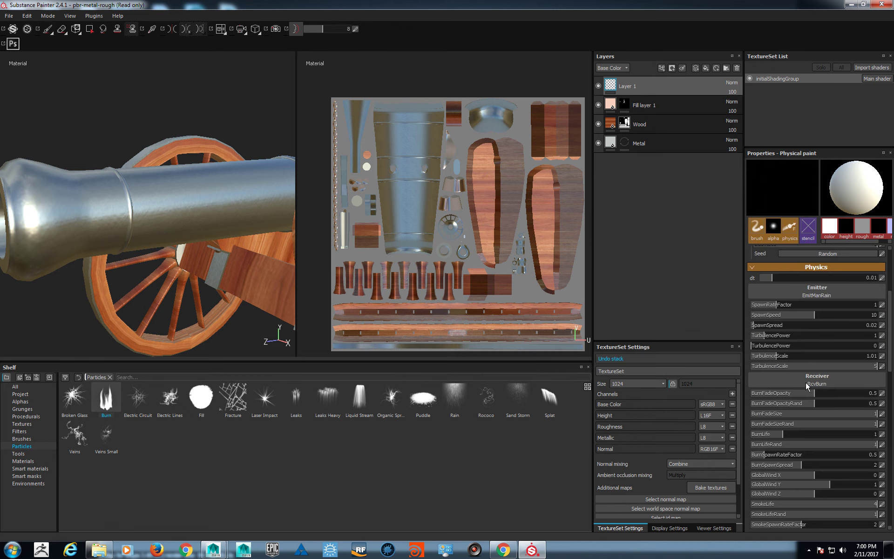
left_click(831, 226)
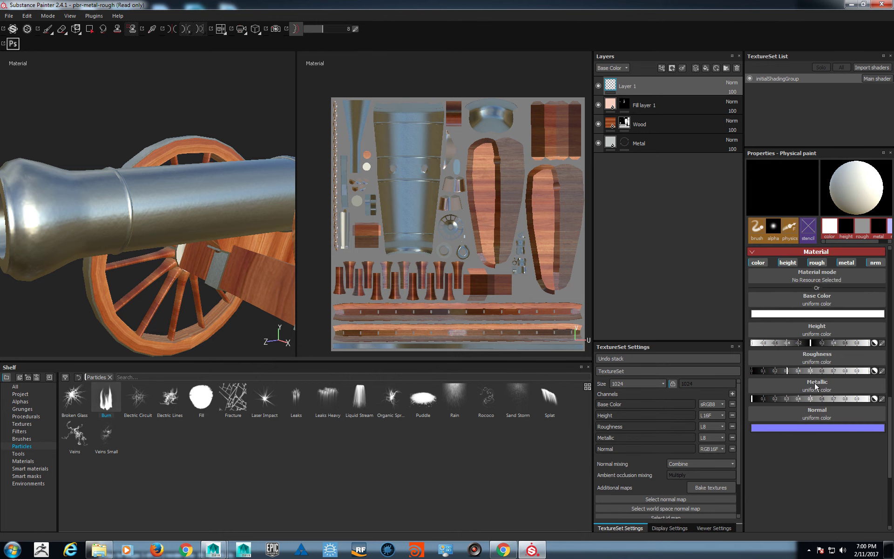
left_click(819, 315)
left_click_drag(794, 301, 745, 336)
left_click(857, 253)
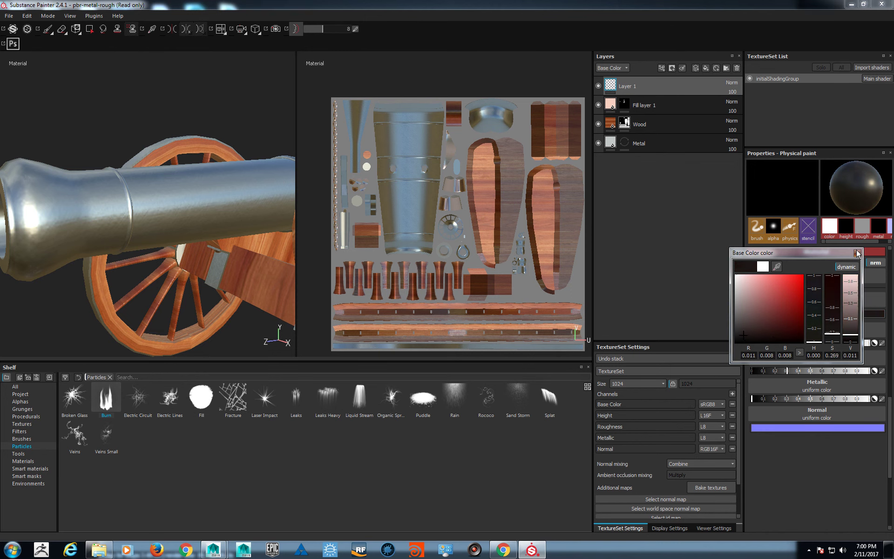
Try a Burn particle stroke along the cannon barrel towards the muzzle in the Material display, and undo it.
left_click_drag(203, 219, 198, 205, "alt")
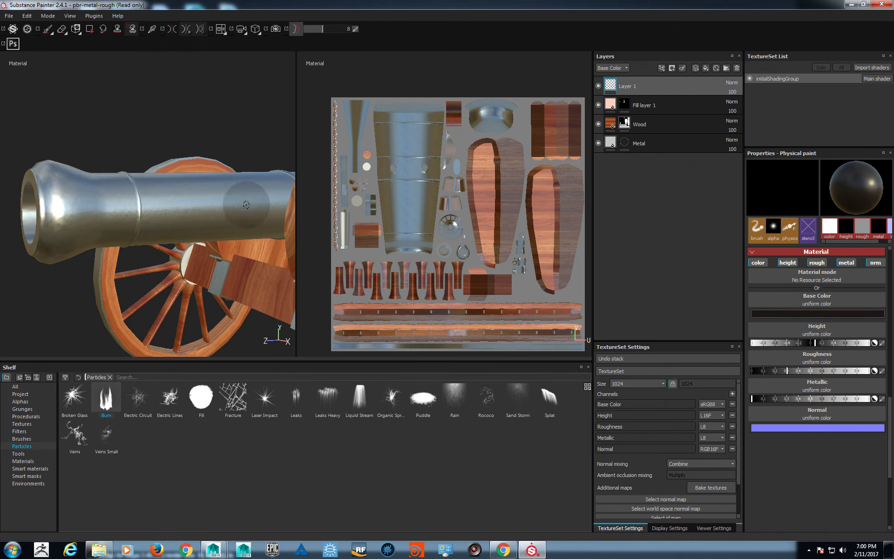
key("b")
key("m")
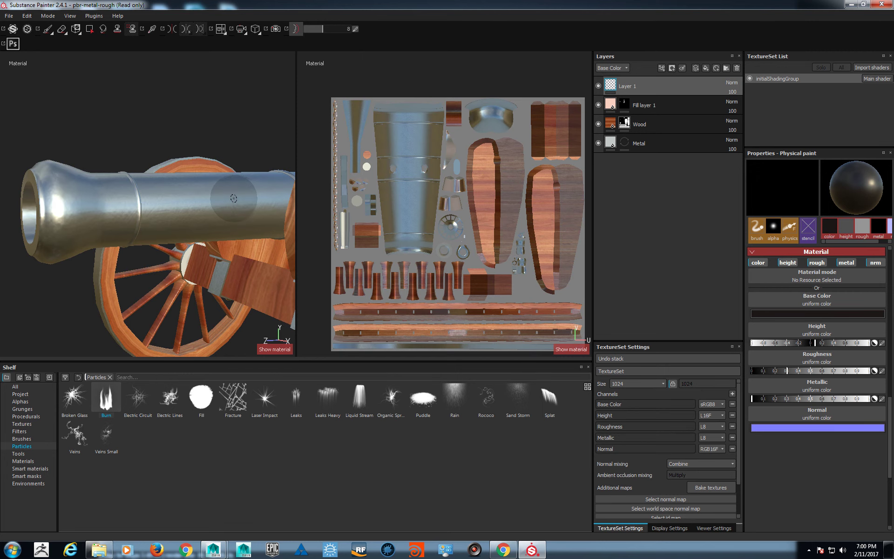
left_click_drag(208, 198, 49, 206)
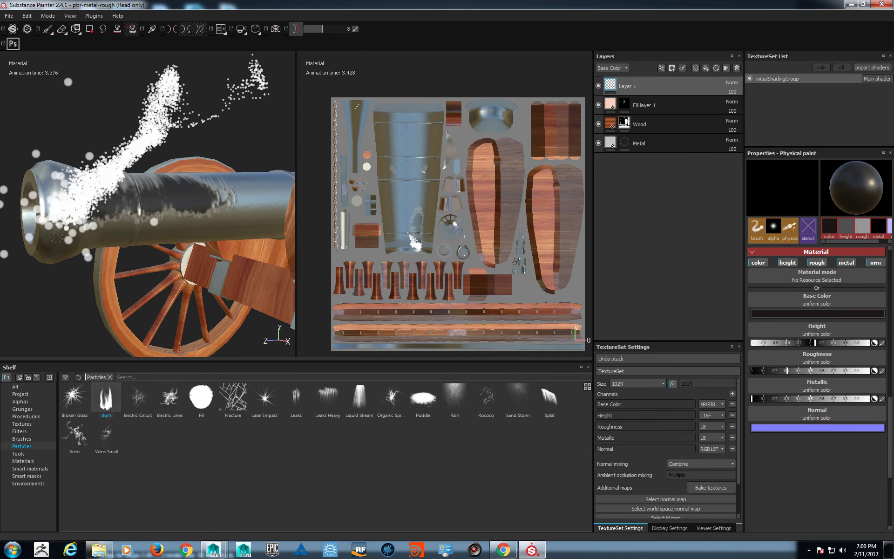
left_click_drag(207, 300, 199, 209, "alt")
key("ctrl+z")
Scorch the muzzle and the front part of the barrel with Burn particle strokes.
right_click_drag(177, 223, 210, 223, "alt")
mouse_move(177, 232)
left_mouse_down("alt")
mouse_move(209, 219)
mouse_move(207, 189)
mouse_move(158, 168)
mouse_move(122, 171)
mouse_move(100, 202)
mouse_move(106, 257)
mouse_move(156, 298)
mouse_move(214, 285)
mouse_move(250, 242)
mouse_move(251, 191)
mouse_move(224, 159)
left_mouse_up("alt")
left_click_drag(219, 195, 181, 186, "alt")
right_click_drag(218, 200, 186, 223, "alt")
left_click_drag(187, 223, 122, 252, "alt")
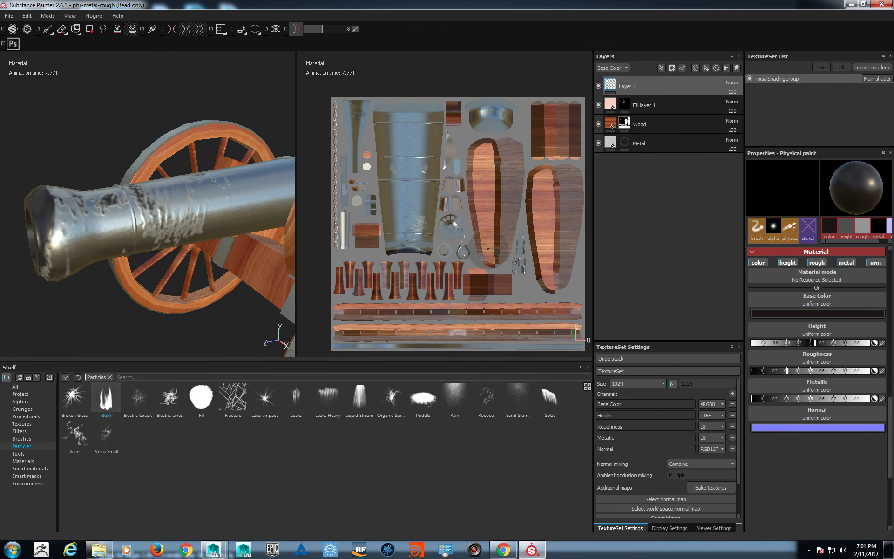
Spray further Burn particles onto the barrel, working in both the UV view and the 3D view.
scroll(376, 196, "up", 3)
middle_click_drag(512, 298, 507, 263, "alt")
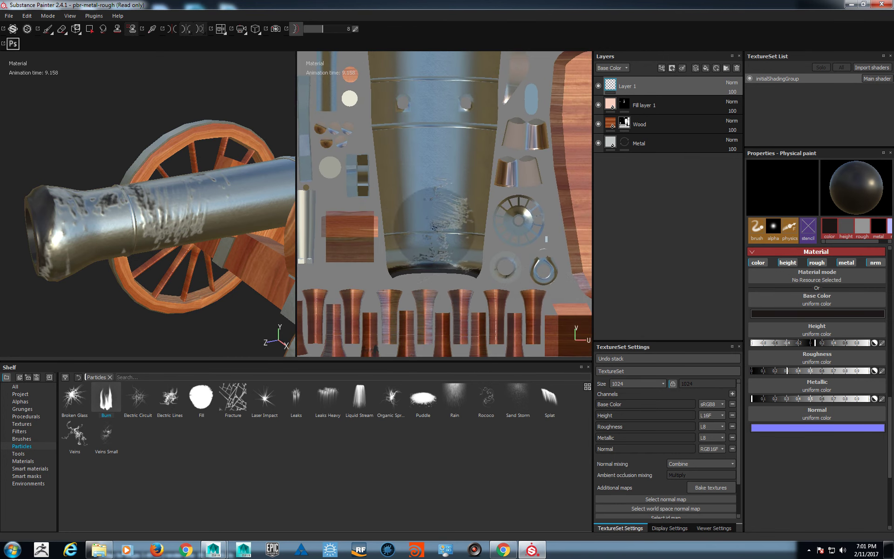
scroll(442, 242, "down", 2)
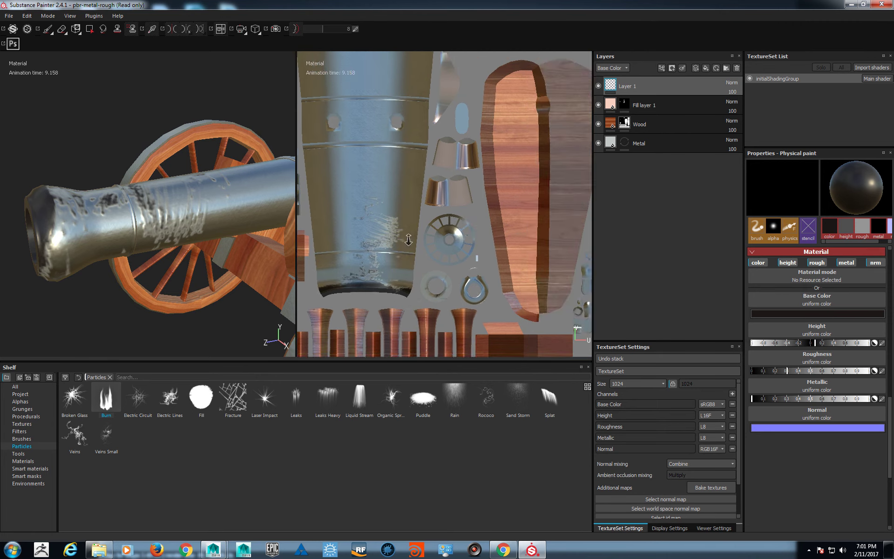
left_click_drag(399, 220, 399, 217)
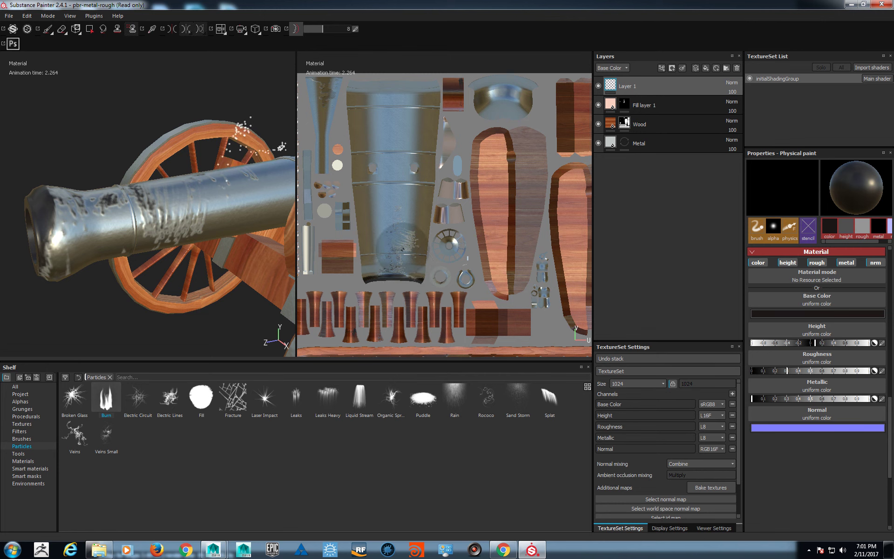
left_click(404, 216)
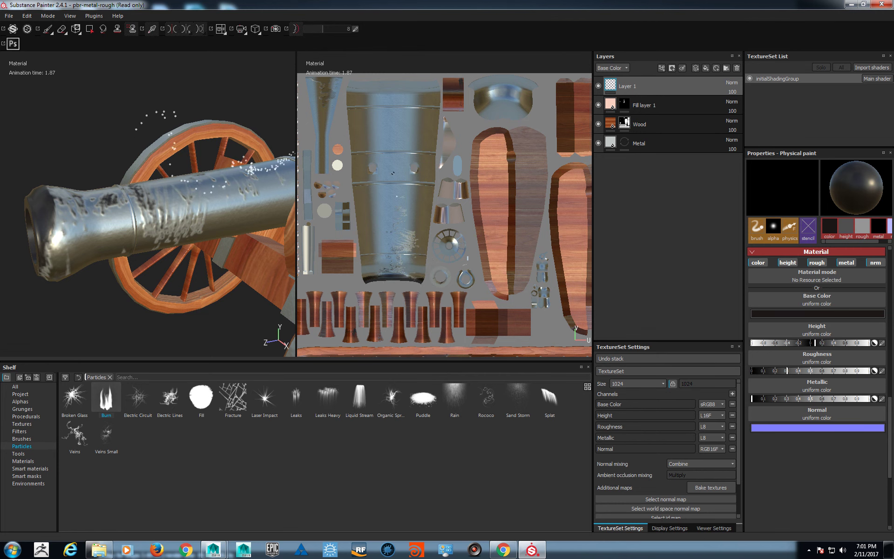
left_click_drag(396, 242, 398, 254)
mouse_move(210, 258)
left_mouse_down("alt")
mouse_move(192, 258)
mouse_move(190, 226)
left_mouse_up("alt")
middle_click_drag(218, 189, 56, 192, "alt")
right_click_drag(55, 192, 44, 189, "alt")
middle_click_drag(125, 187, 163, 197, "alt")
left_click_drag(194, 174, 162, 201, "alt")
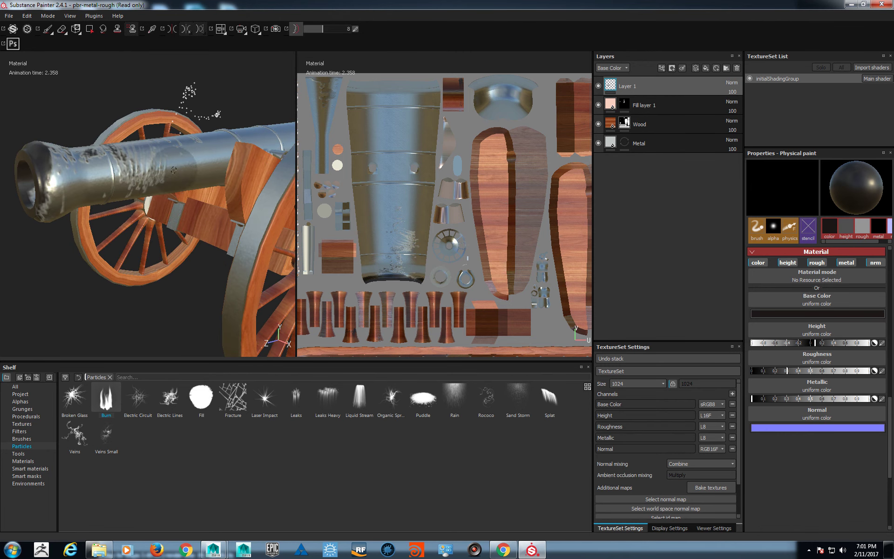
Erase the grey scratch marks on the barrel behind the muzzle ring and view the whole cannon.
left_click(61, 28)
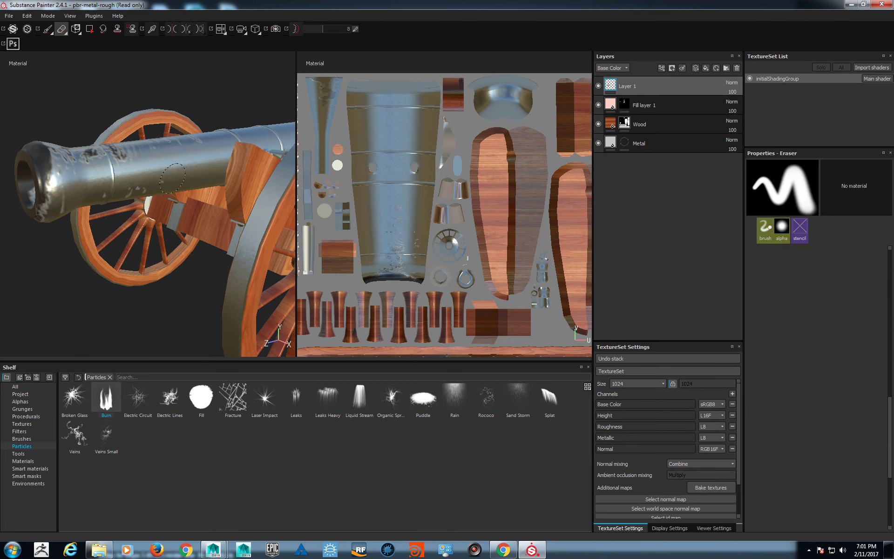
left_click_drag(215, 183, 254, 180, "alt")
right_click_drag(254, 180, 219, 183, "alt")
left_click_drag(219, 183, 183, 202, "alt")
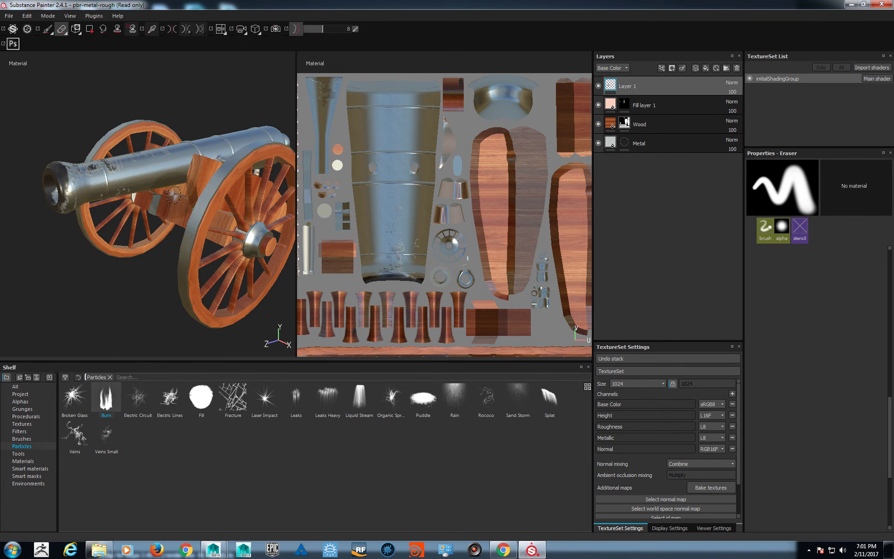
Start the texture export and browse to the Demo folder on the Desktop for its output location.
right_click(401, 59)
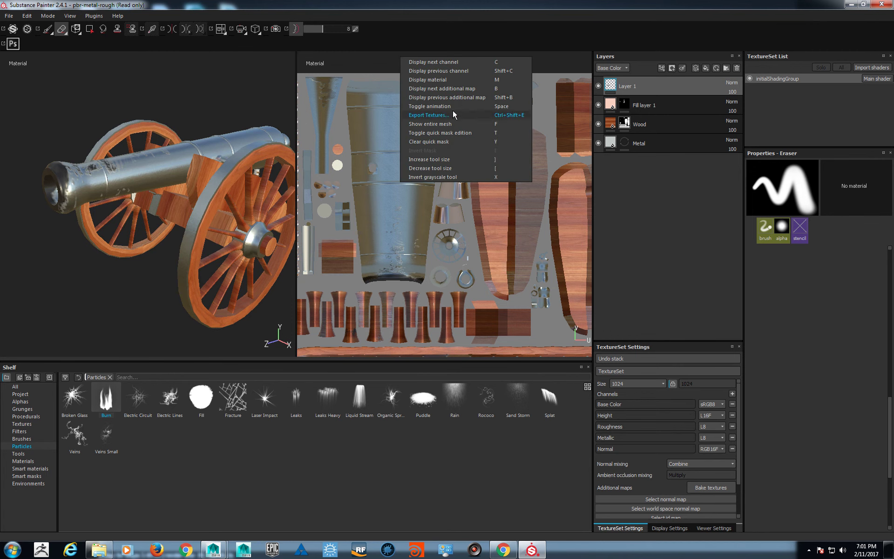
left_click(485, 115)
mouse_move(425, 121)
left_mouse_down()
mouse_move(386, 117)
mouse_move(424, 105)
left_mouse_up()
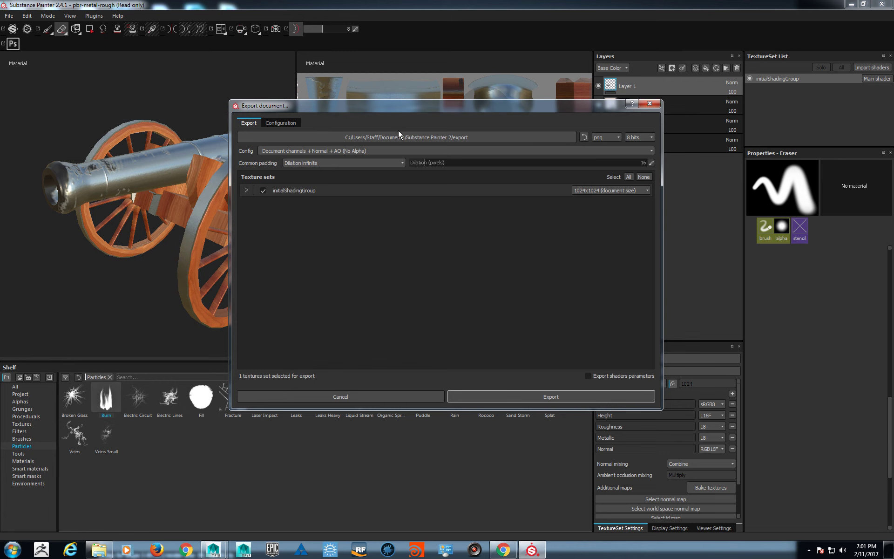
left_click(498, 138)
left_click(269, 176)
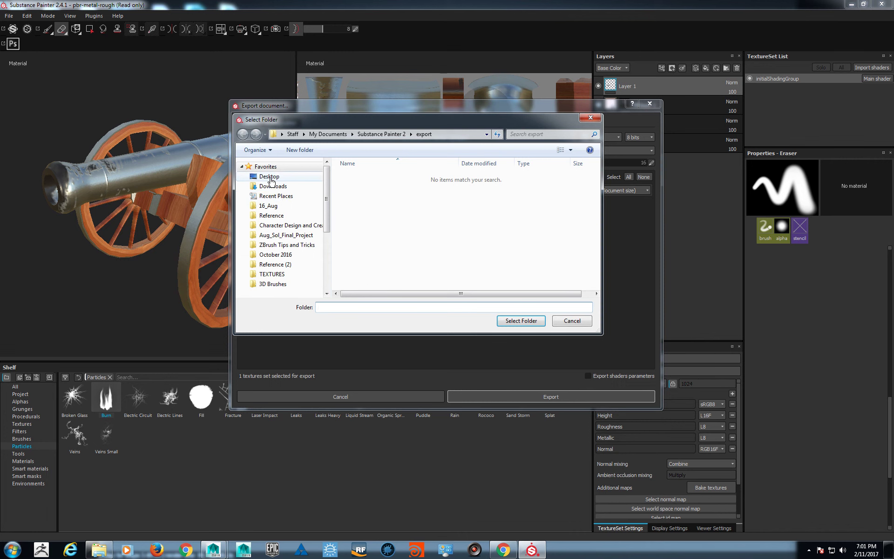
double_click(355, 166)
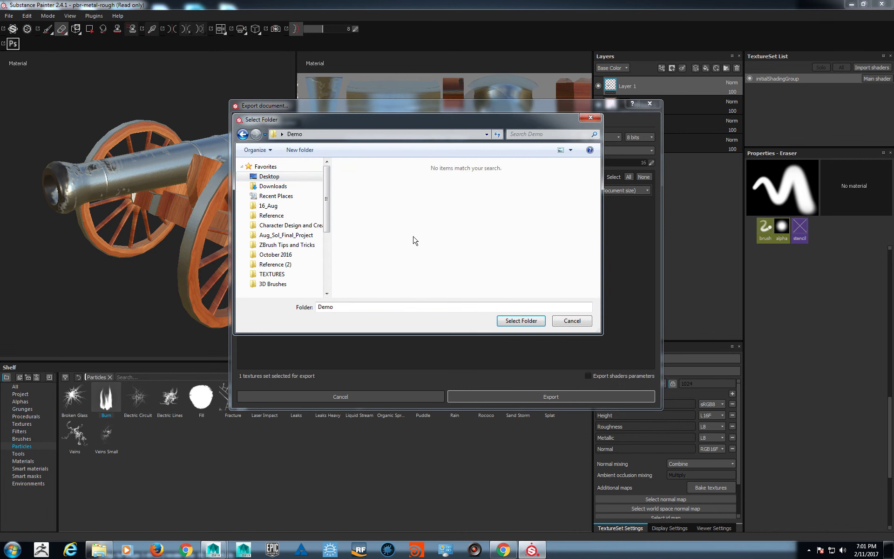
Create a subfolder named Bakes in the Demo folder and choose it as the export destination.
right_click(371, 225)
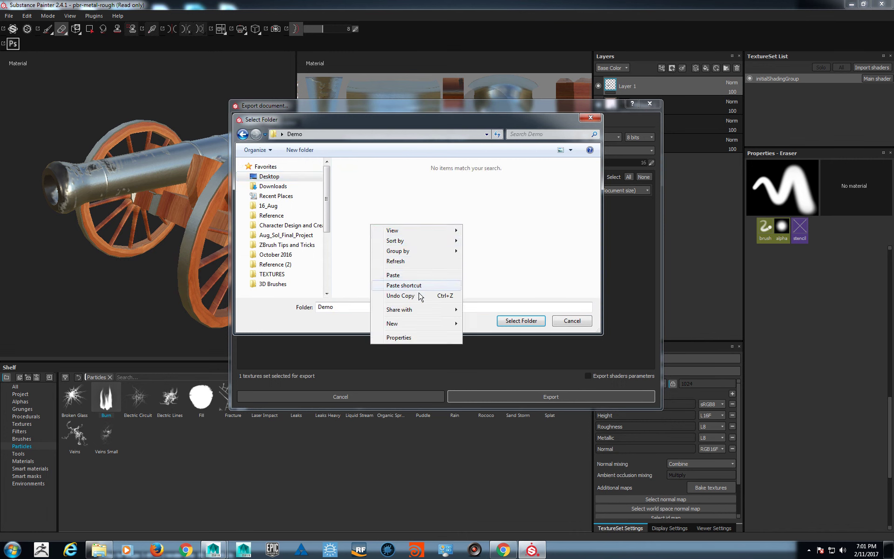
mouse_move(420, 325)
left_click(494, 325)
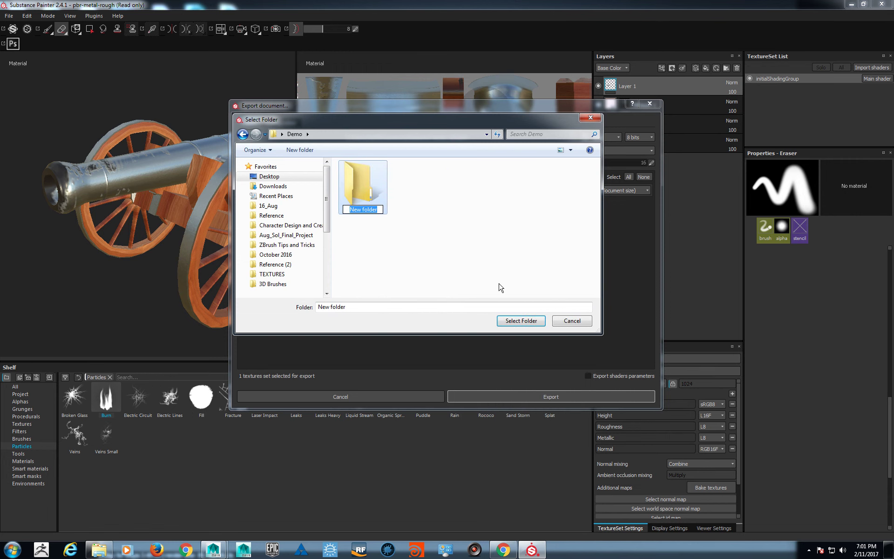
type("Balkesw")
key("Return")
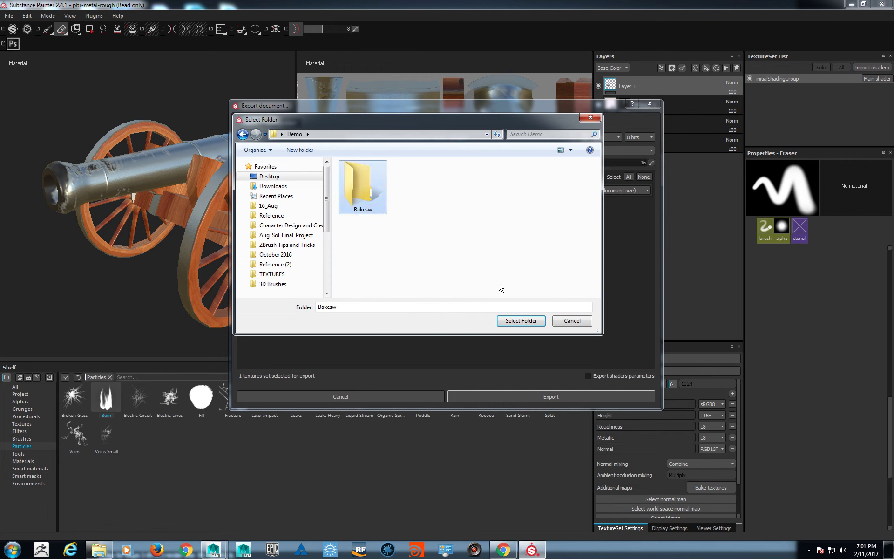
key("F2")
key("End")
key("BackSpace")
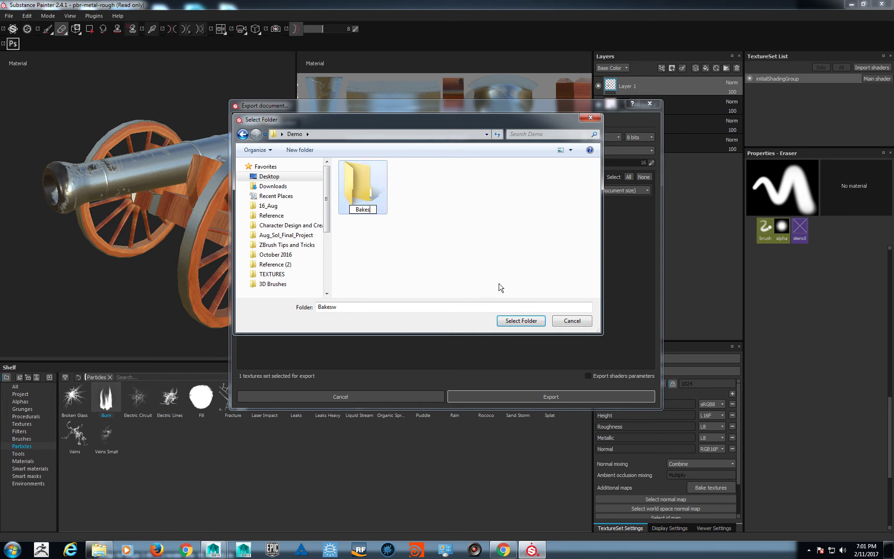
key("Return")
left_click(512, 321)
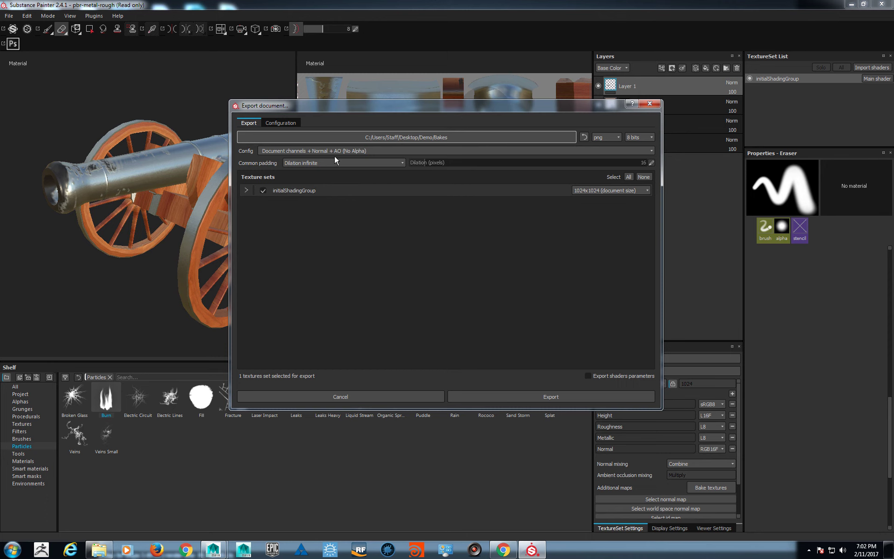
Set the export configuration to Unreal Engine 4 (Packed).
left_click(487, 150)
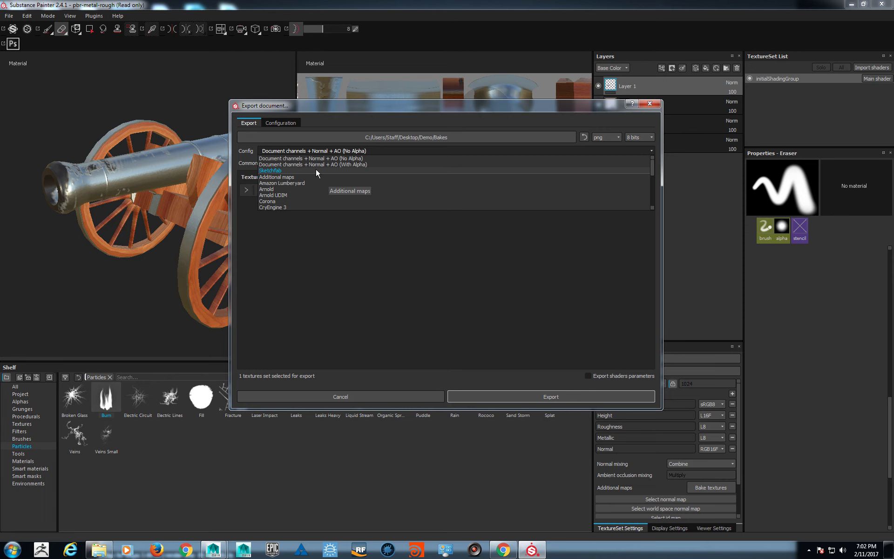
scroll(322, 171, "down", 1)
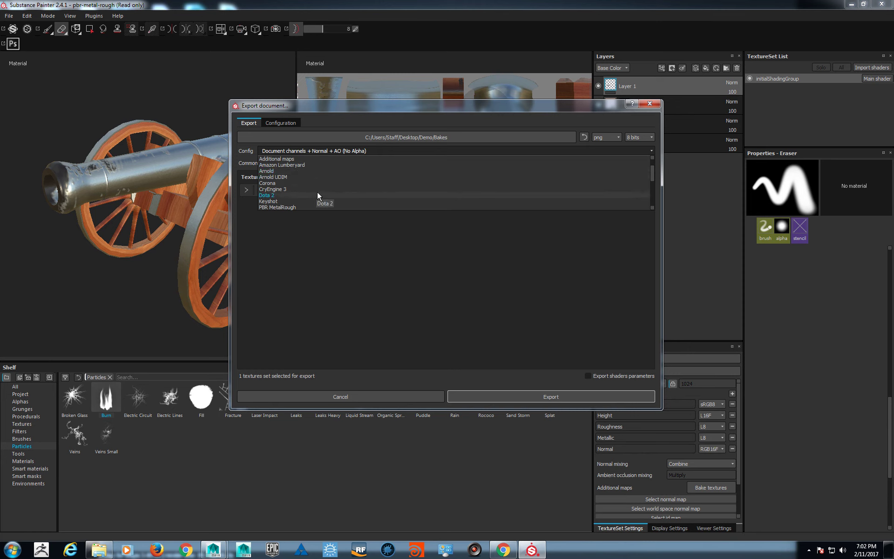
scroll(395, 194, "down", 3)
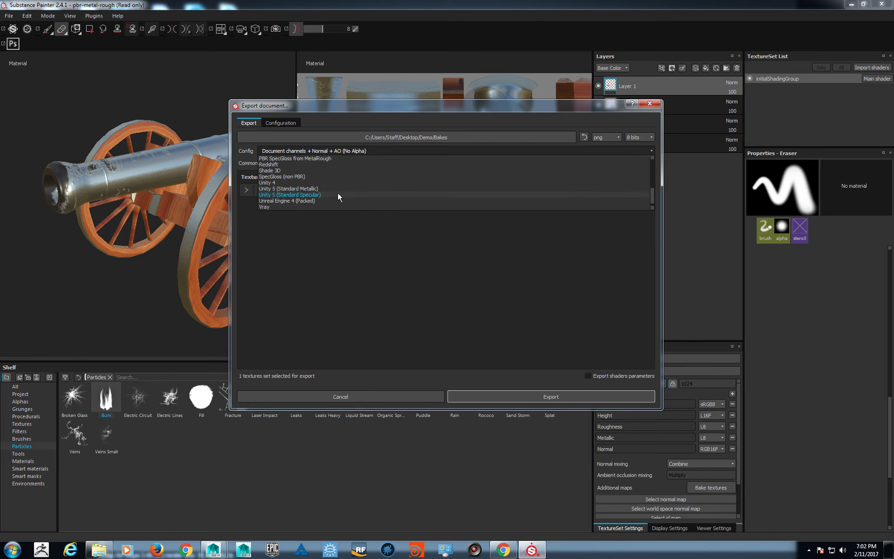
scroll(337, 191, "down", 1)
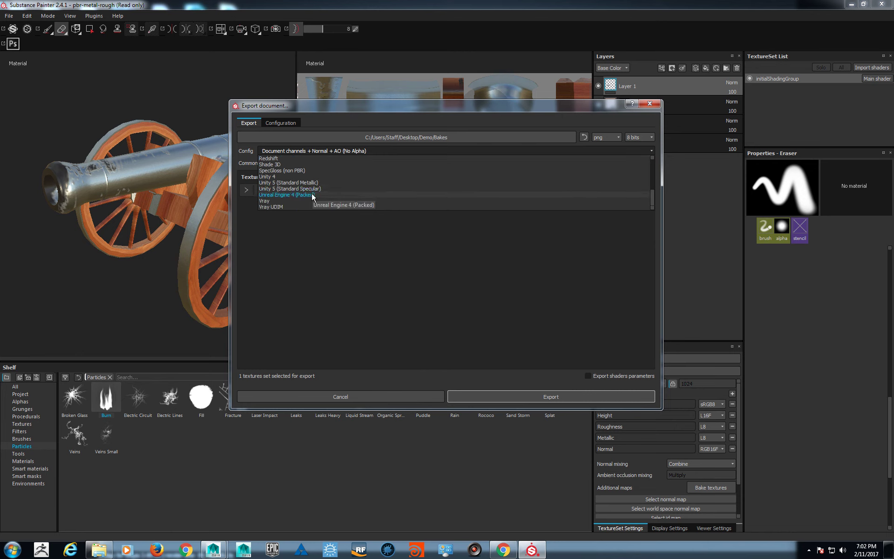
left_click(316, 195)
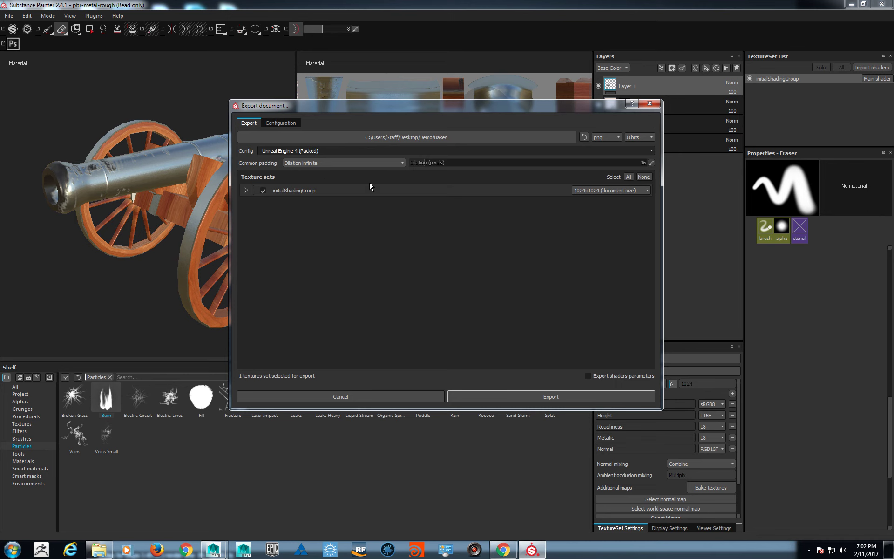
Set the export file format to targa and expand the initialShadingGroup texture set to list its output maps.
left_click_drag(472, 105, 482, 199)
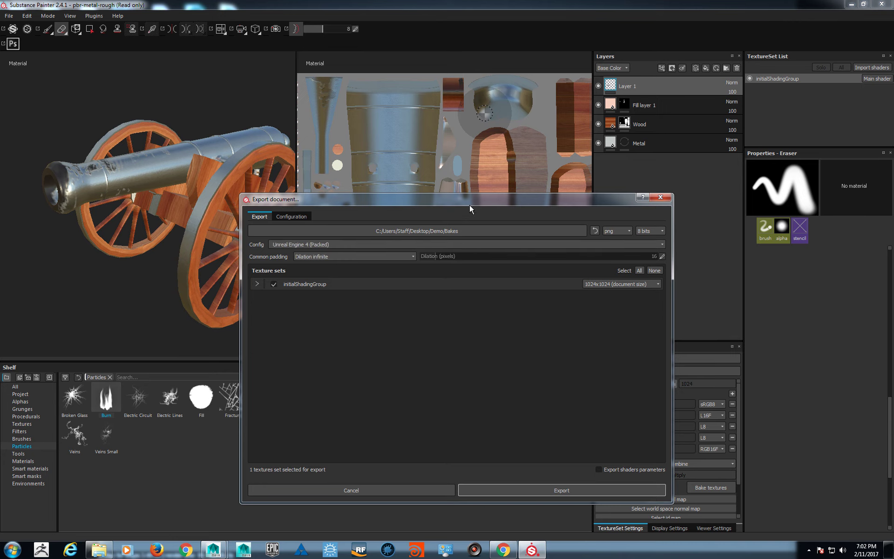
left_click_drag(471, 201, 472, 126)
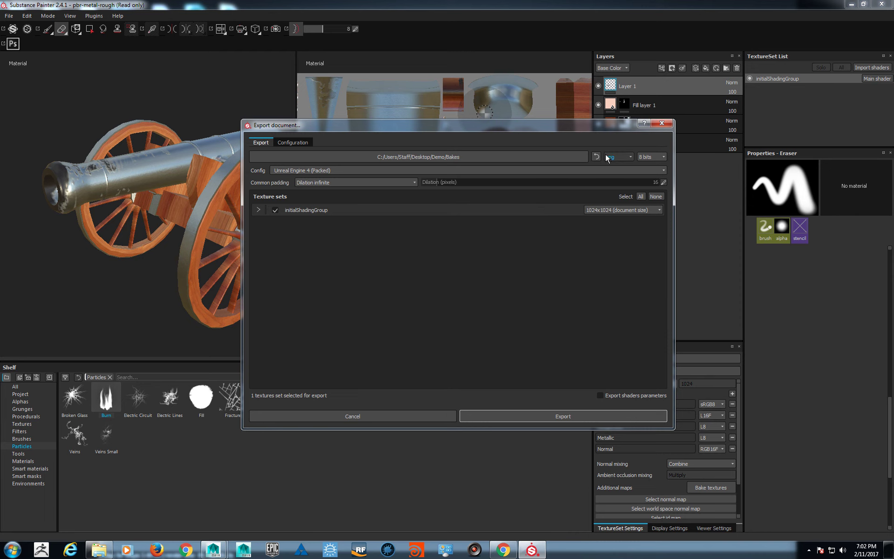
left_click(622, 156)
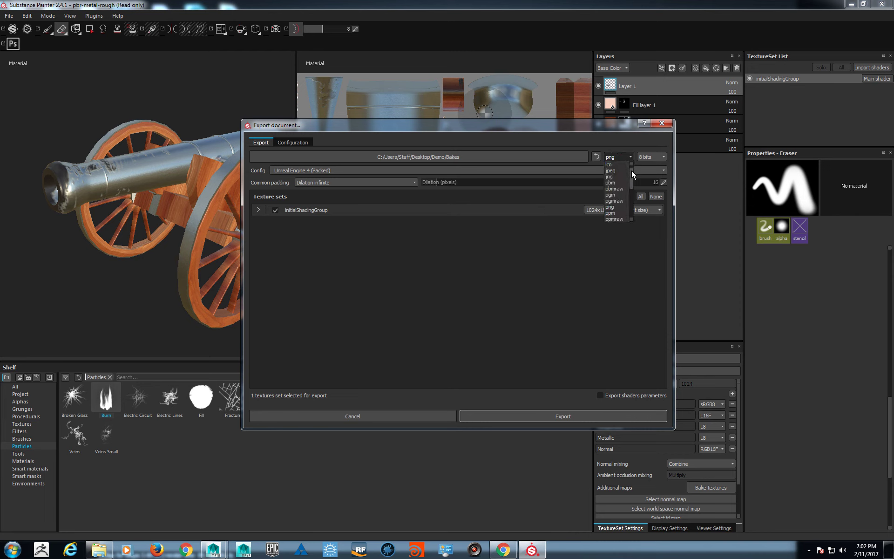
mouse_move(631, 186)
left_mouse_down()
mouse_move(632, 203)
mouse_move(631, 186)
left_mouse_up()
left_click(621, 189)
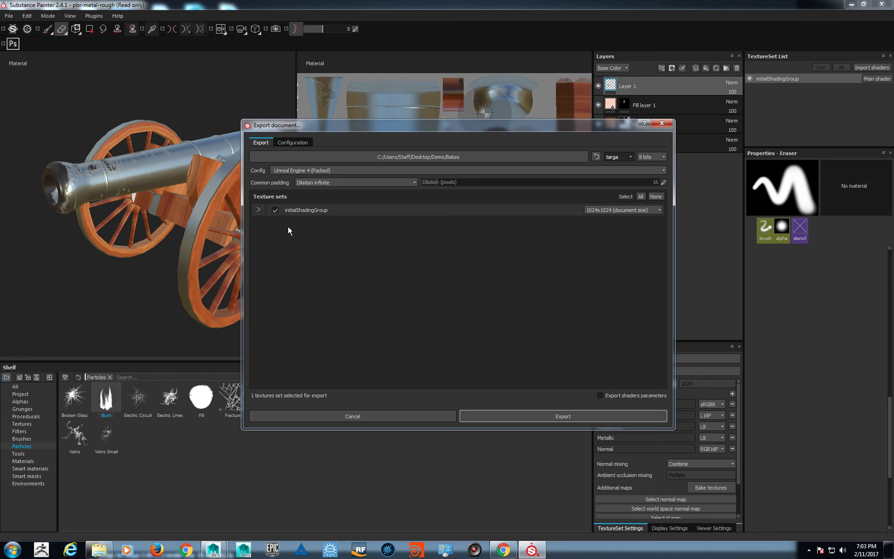
left_click(258, 211)
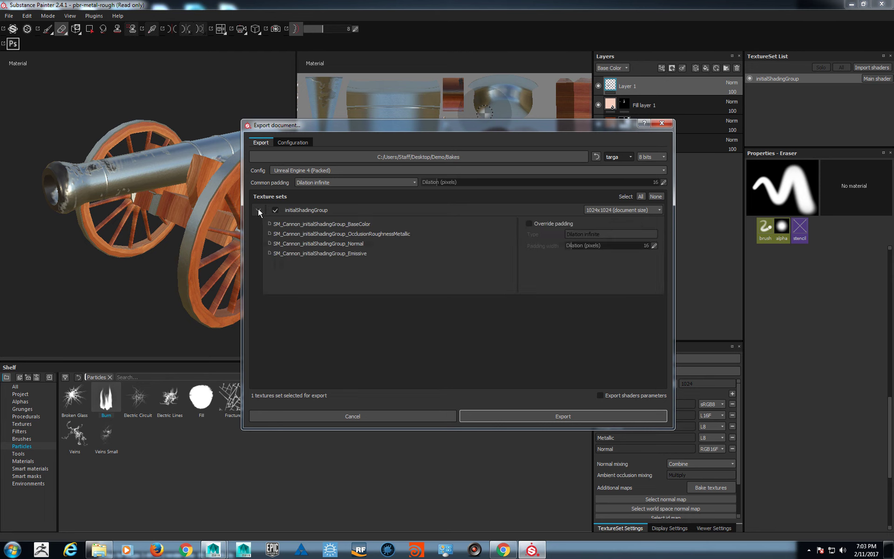
Review the size options and the output map list of the initialShadingGroup texture set, keeping 1024x1024 (document size).
left_click(259, 210)
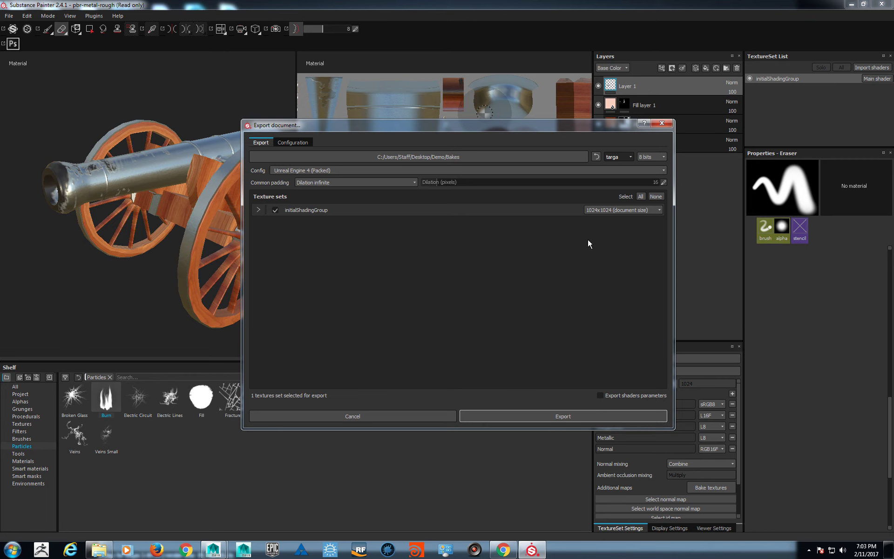
left_click(618, 212)
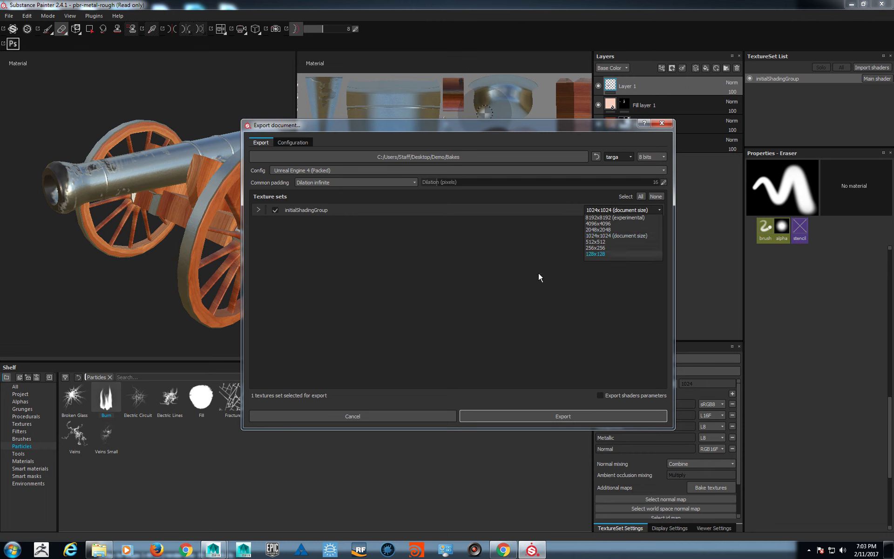
left_click(557, 236)
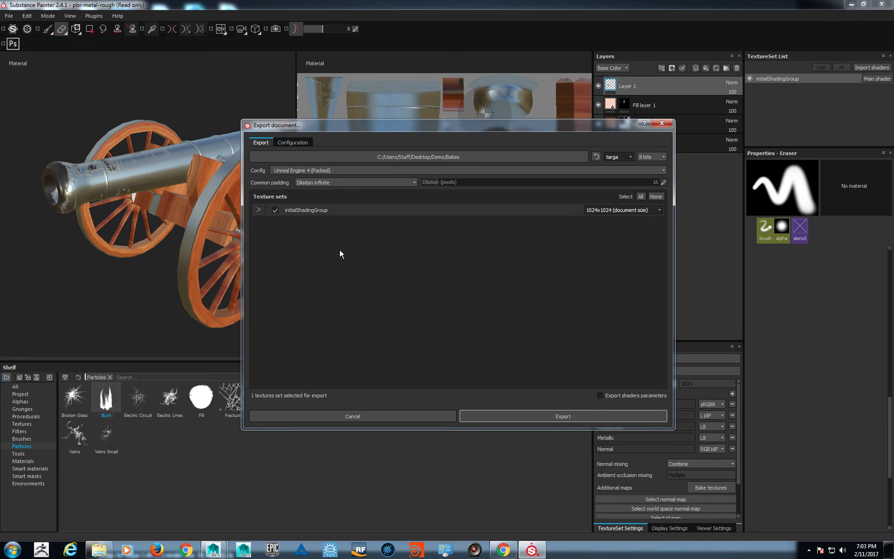
left_click(258, 210)
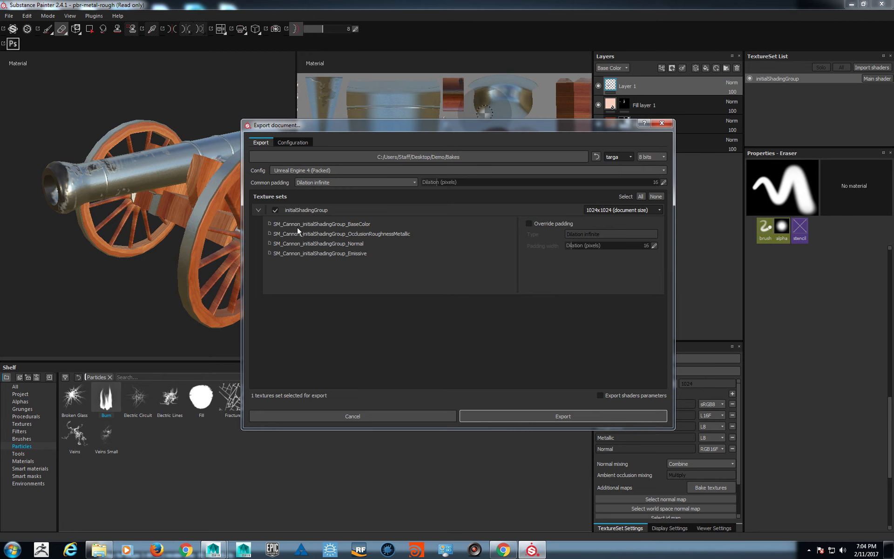
left_click(258, 210)
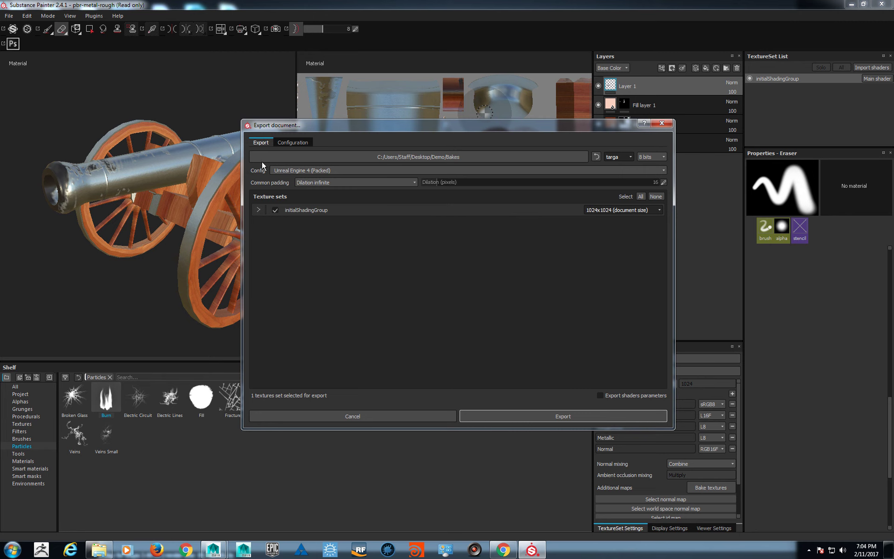
left_click(259, 210)
left_click(258, 210)
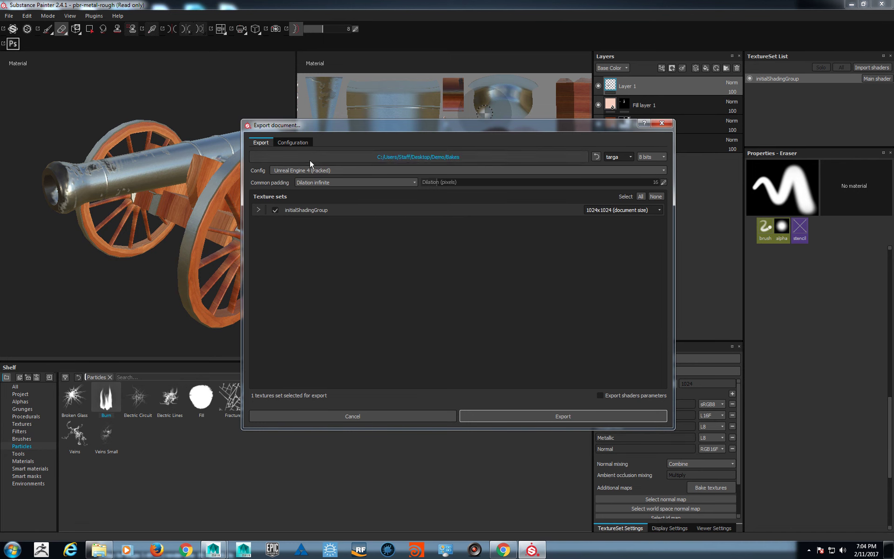
Examine the output maps and channel packing defined by the Unreal Engine 4 (Packed) preset in the export configuration.
left_click(292, 143)
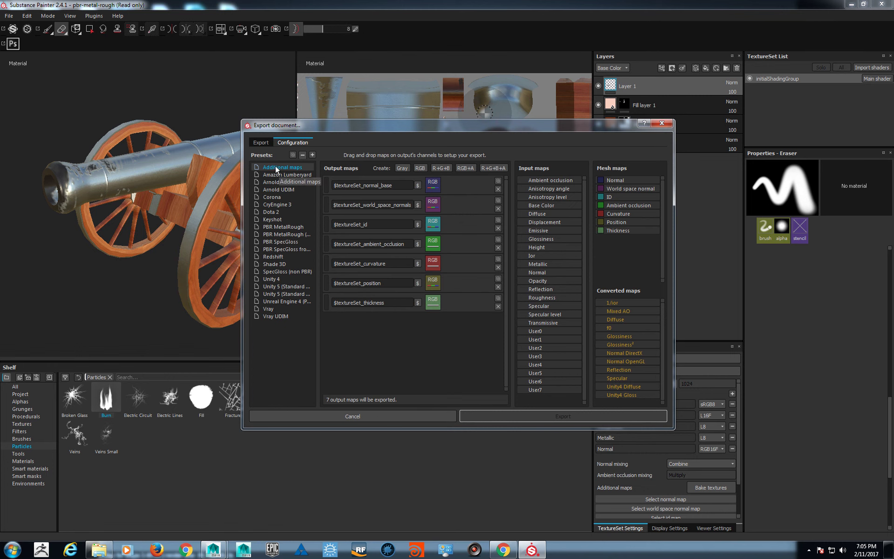
left_click(257, 144)
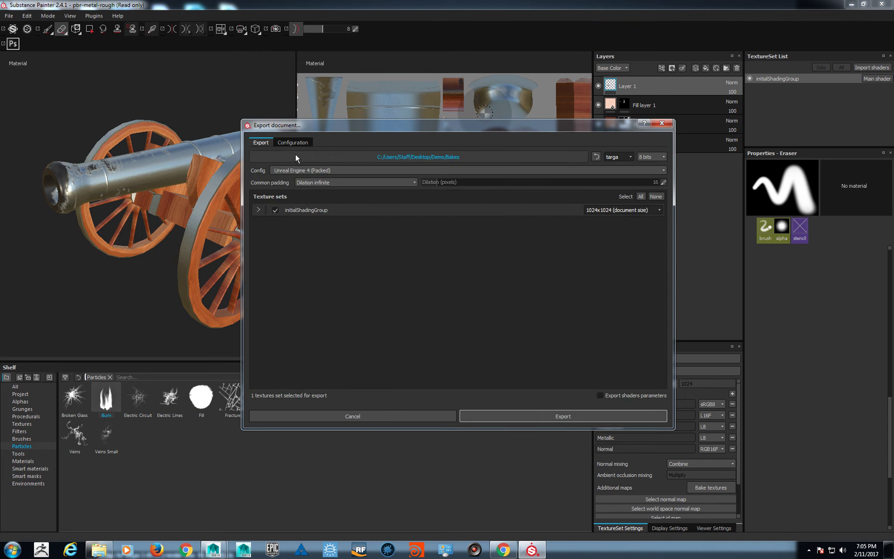
left_click(353, 169)
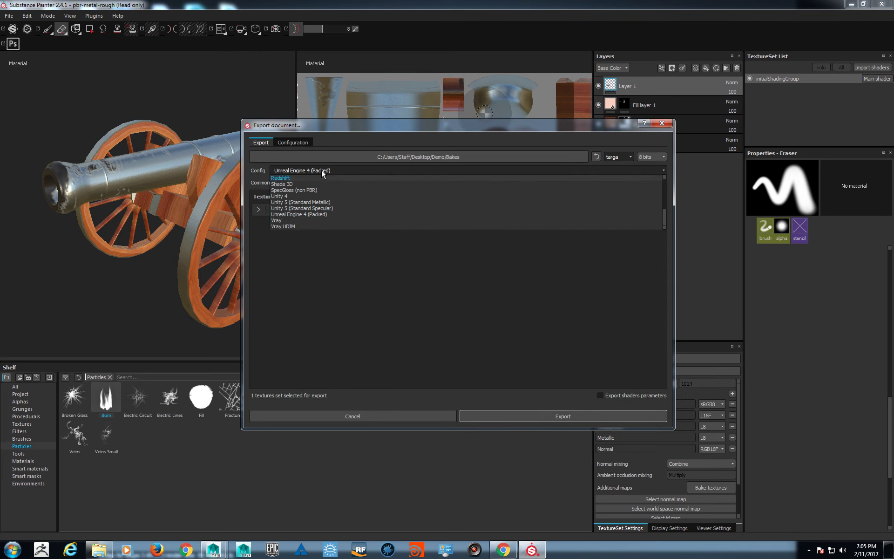
left_click(337, 271)
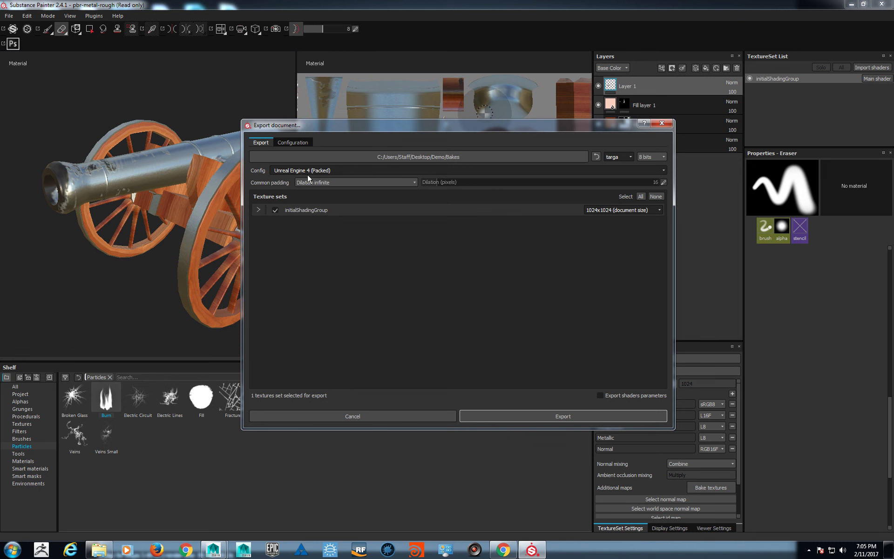
left_click(293, 141)
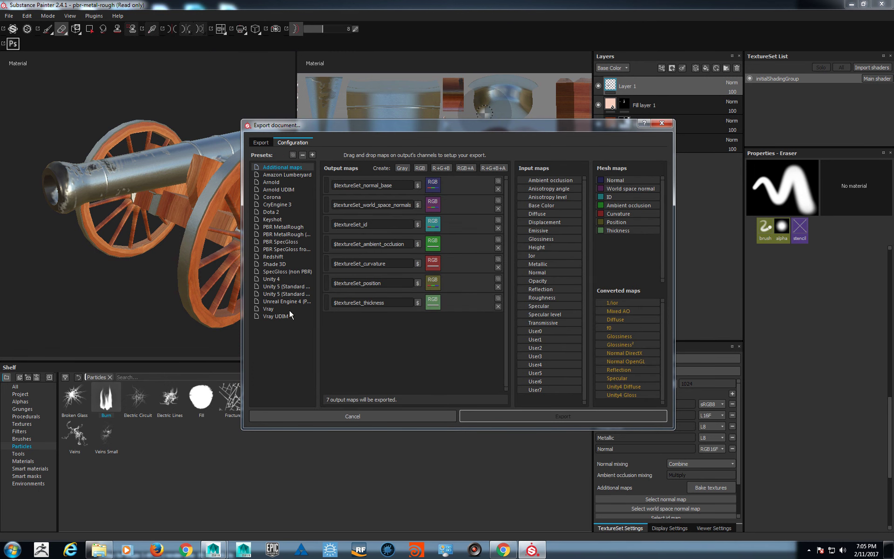
left_click(278, 301)
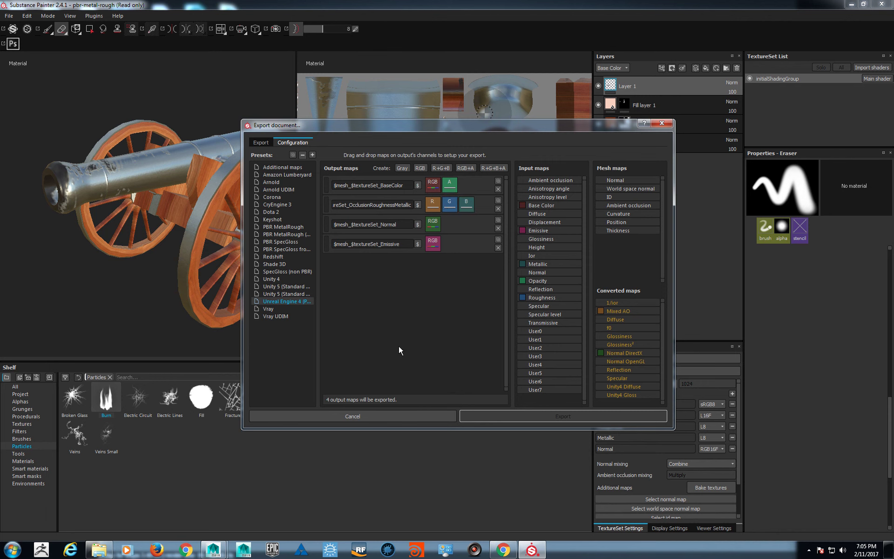
Export the initialShadingGroup textures and open the Bakes folder that holds the exported files.
left_click(261, 143)
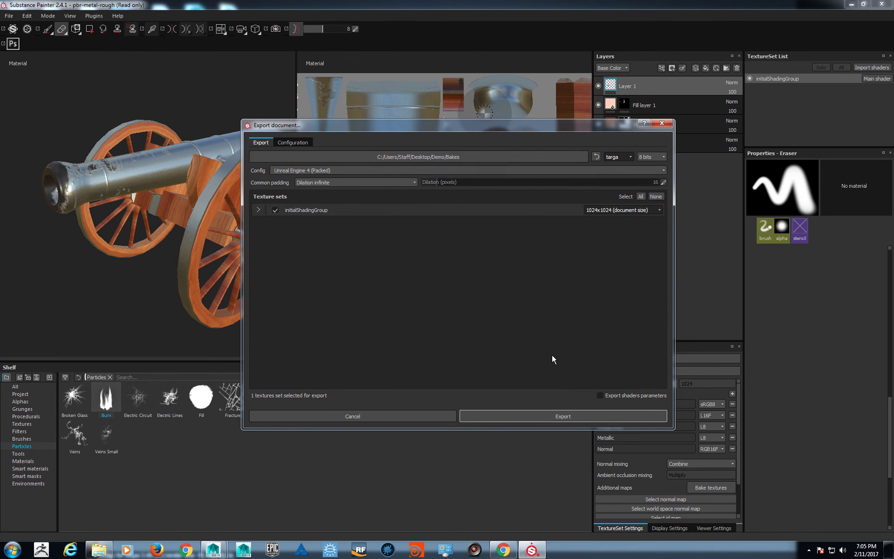
left_click(558, 416)
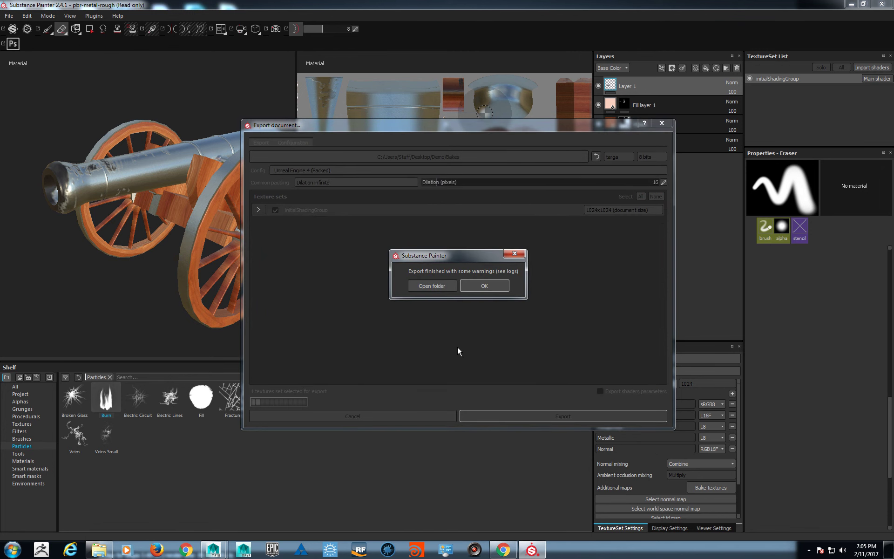
left_click(425, 288)
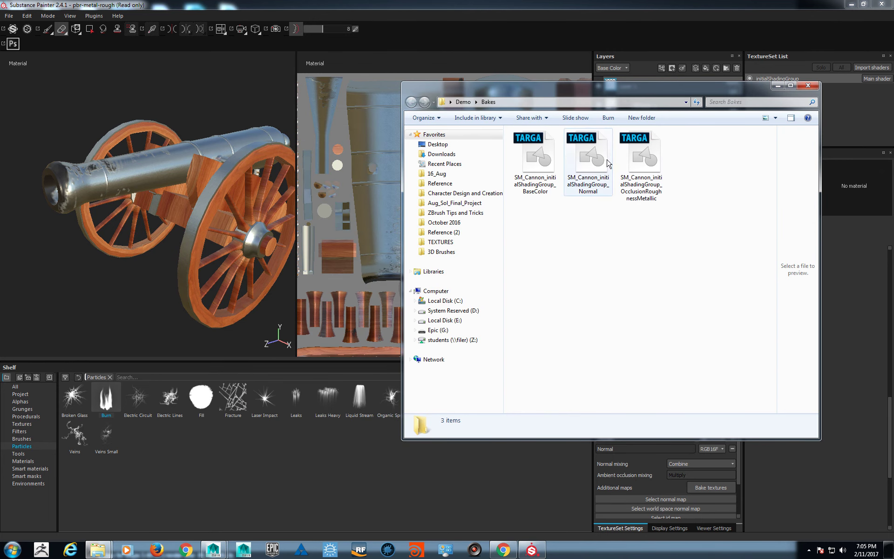
Open the exported SM_Cannon_initialShadingGroup_BaseColor targa file in Adobe Photoshop CC 2014.
left_click(542, 163)
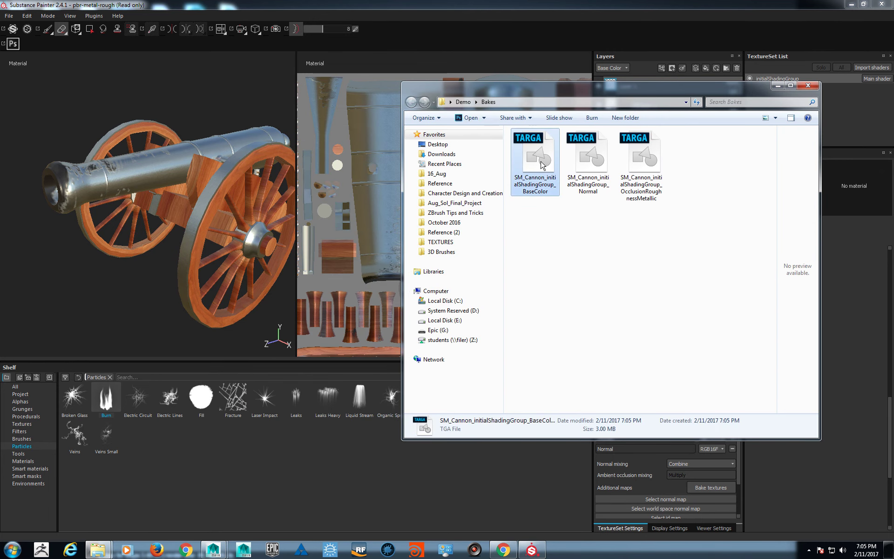
right_click(541, 163)
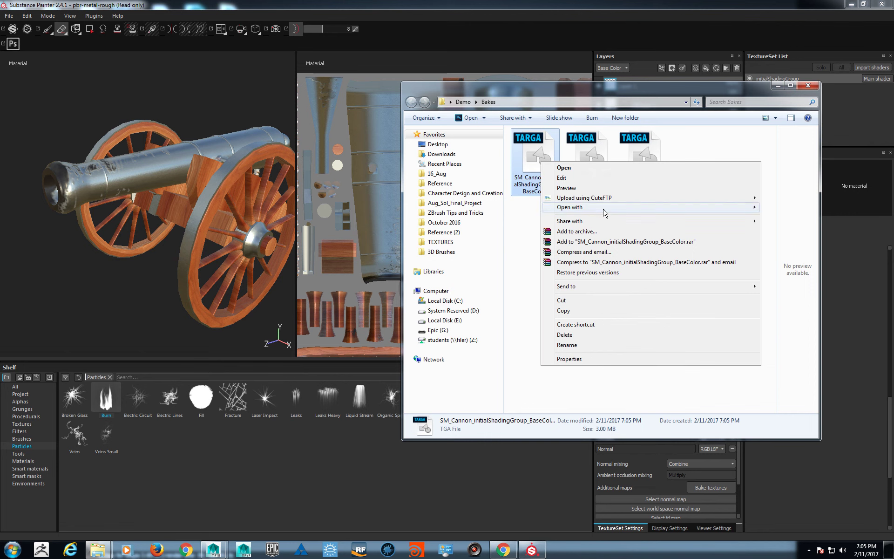
mouse_move(605, 207)
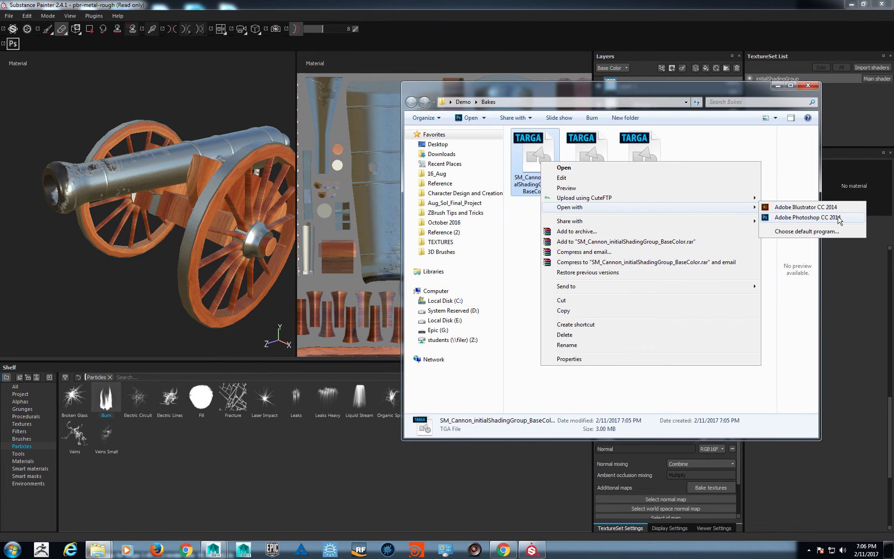
left_click(807, 218)
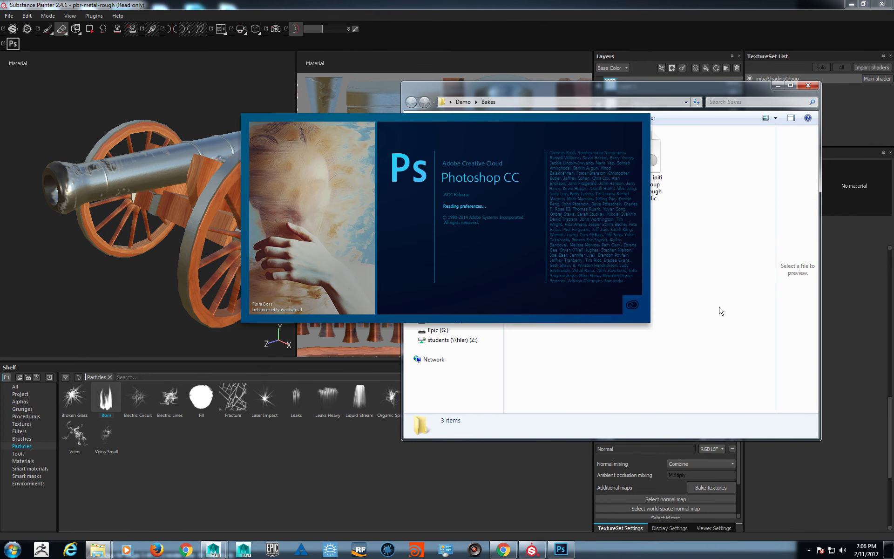